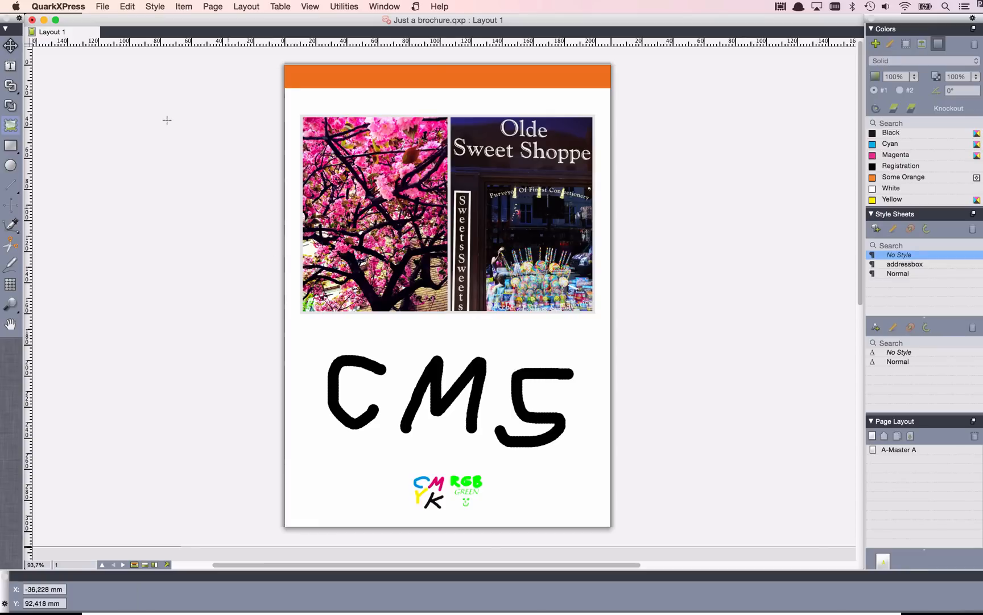
Review the transparency, compression and color options of the PDF/X-4 style for exporting the layout as PDF, and leave without exporting.
left_click(102, 6)
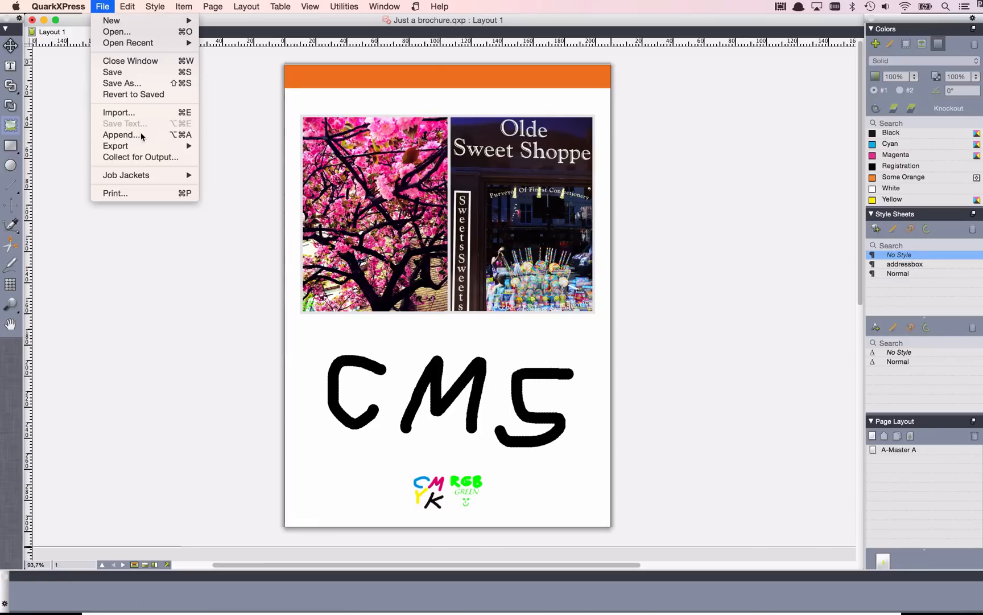
mouse_move(147, 146)
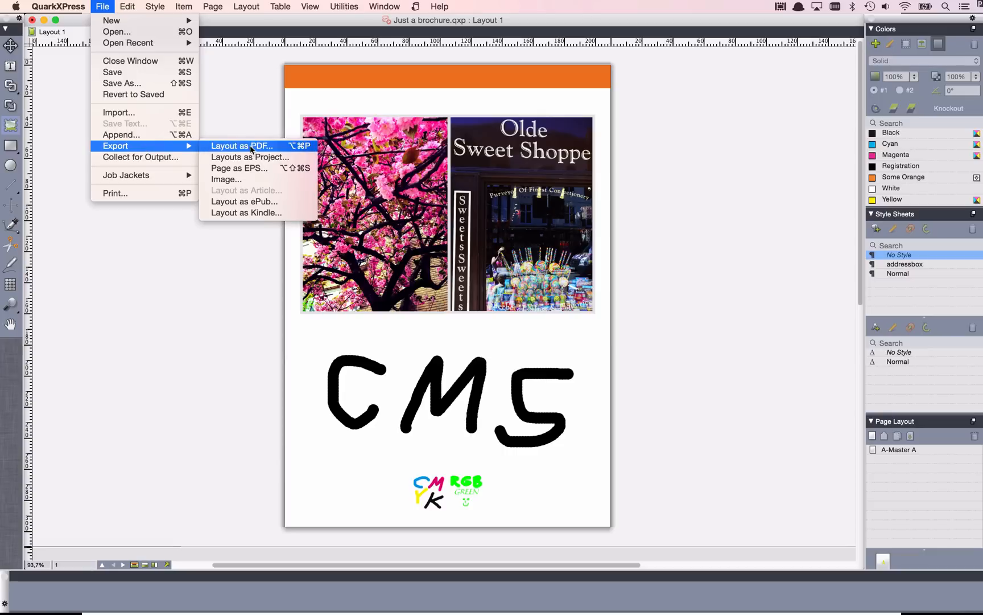
left_click(315, 149)
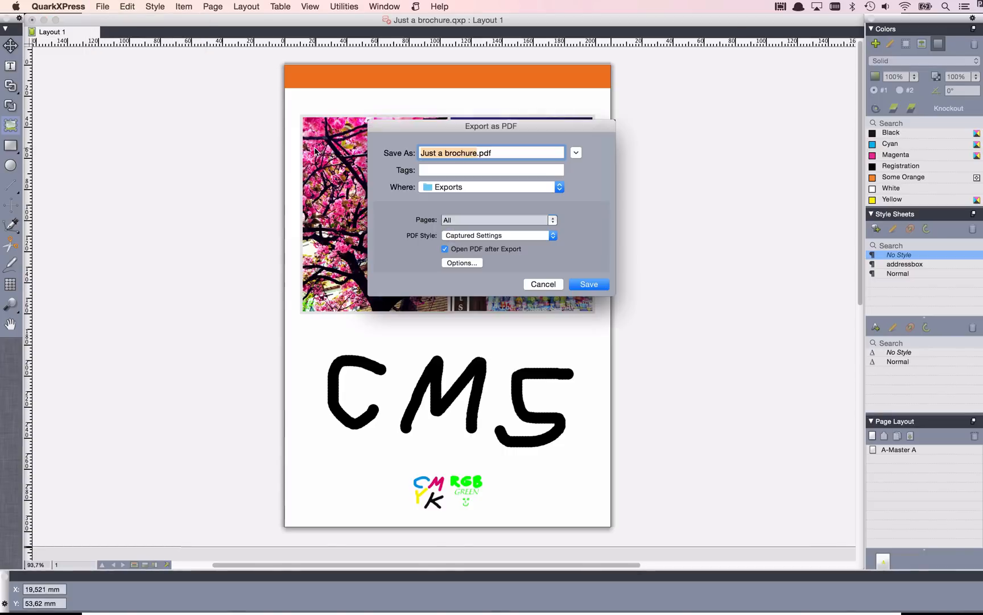
left_click(470, 237)
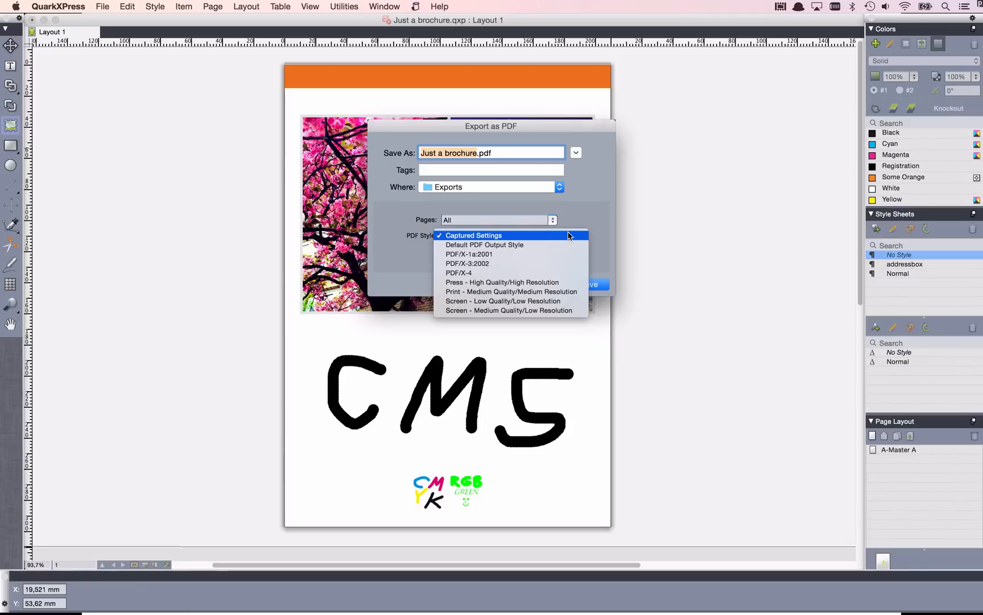
left_click(560, 273)
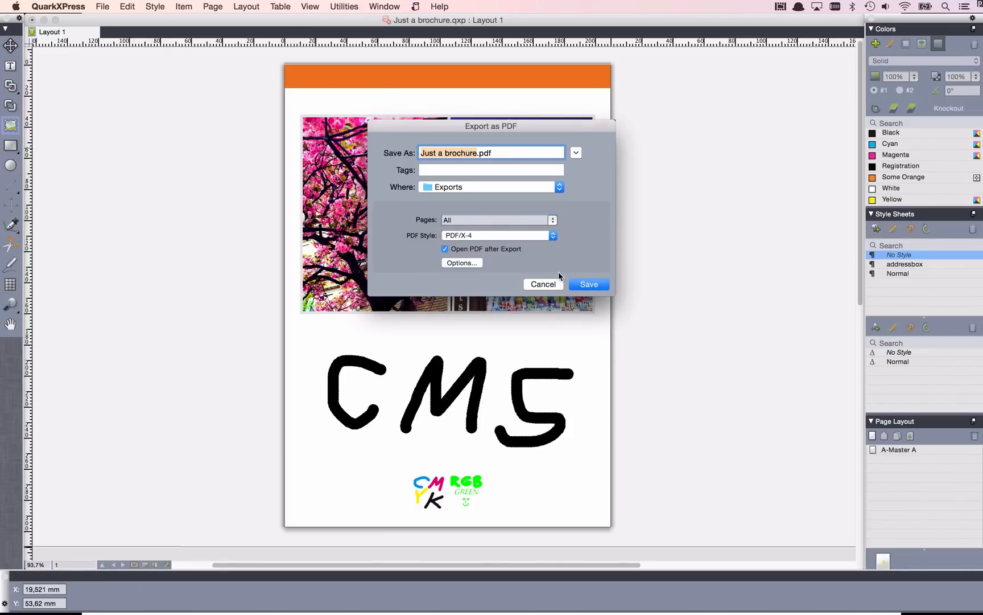
left_click(473, 263)
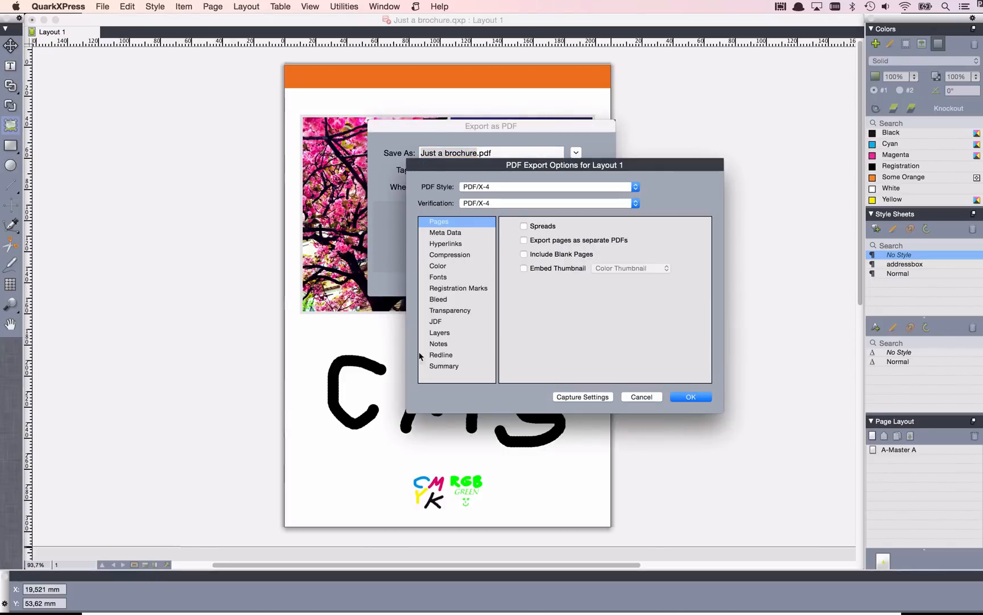
left_click(467, 314)
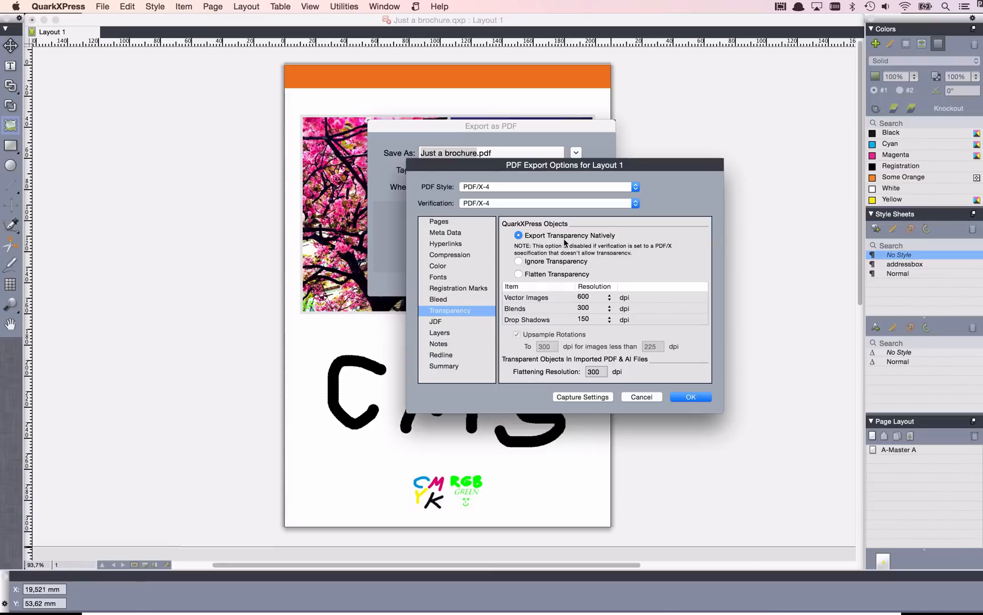
left_click(464, 257)
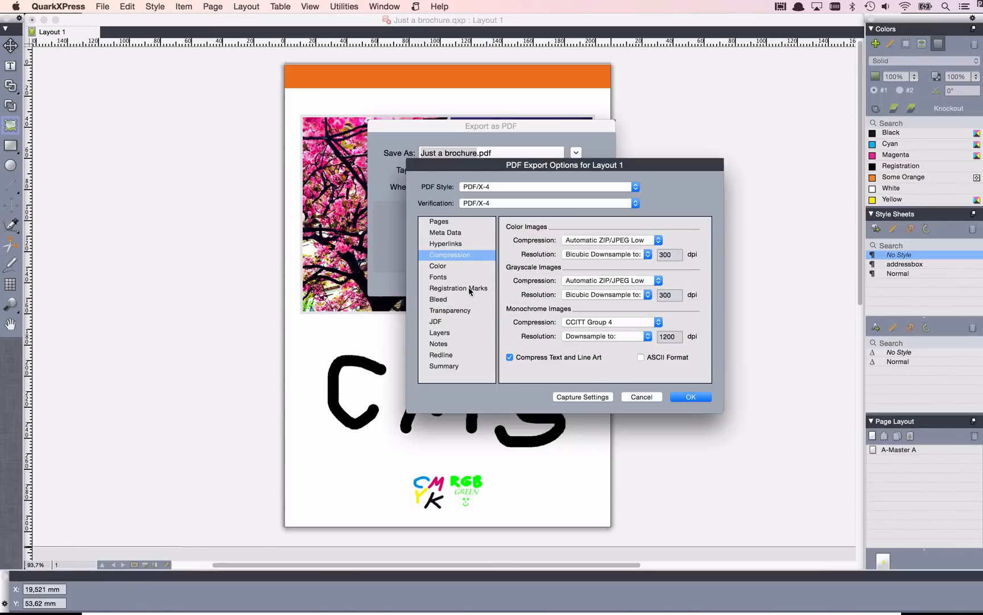
left_click(453, 266)
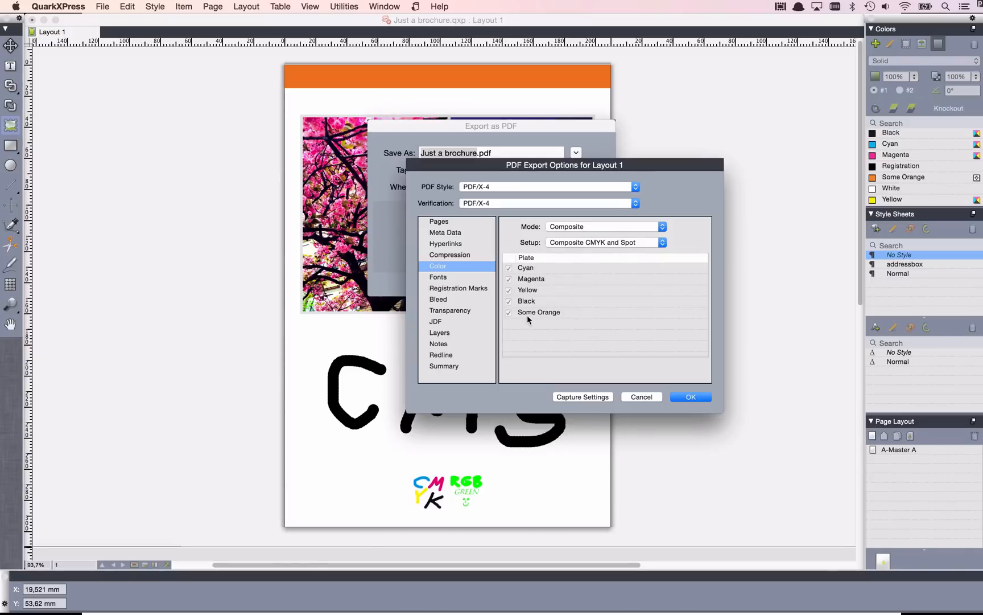
left_click(626, 398)
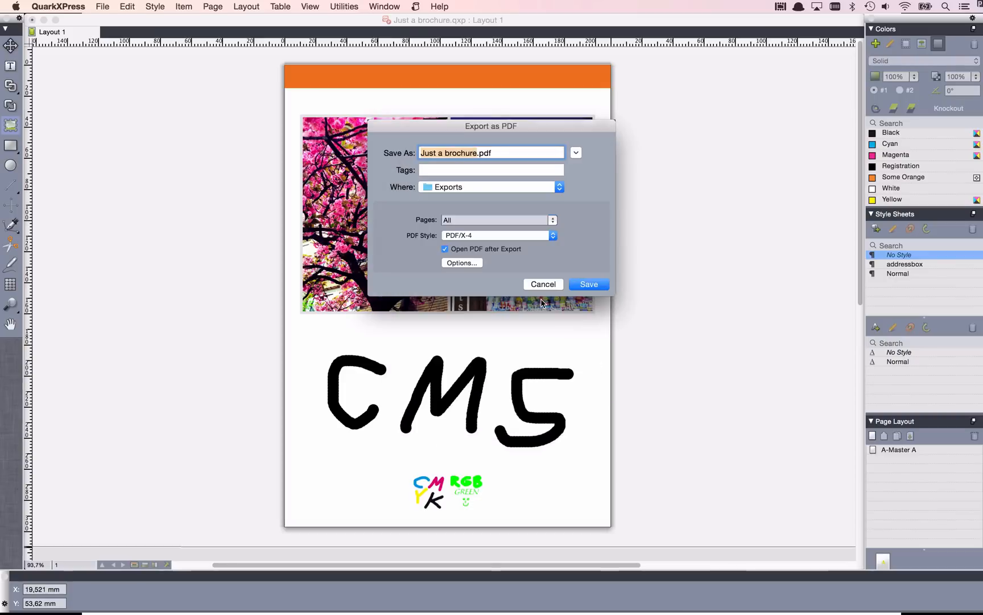
left_click(538, 287)
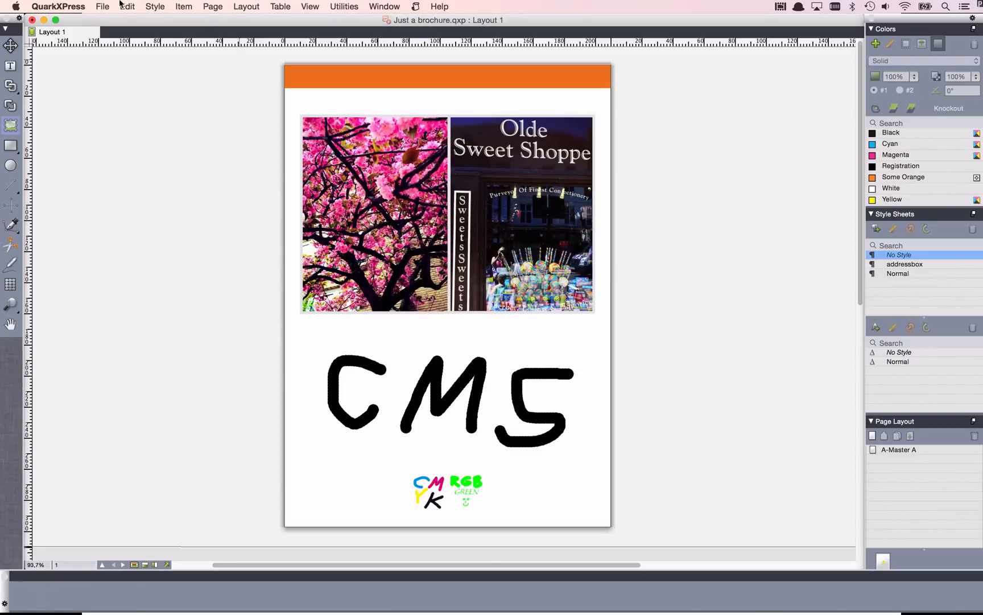
Examine the Direct to PDF and PostScript-for-later-distilling workflow choices in the application's PDF preferences, and discard any changes.
left_click(74, 7)
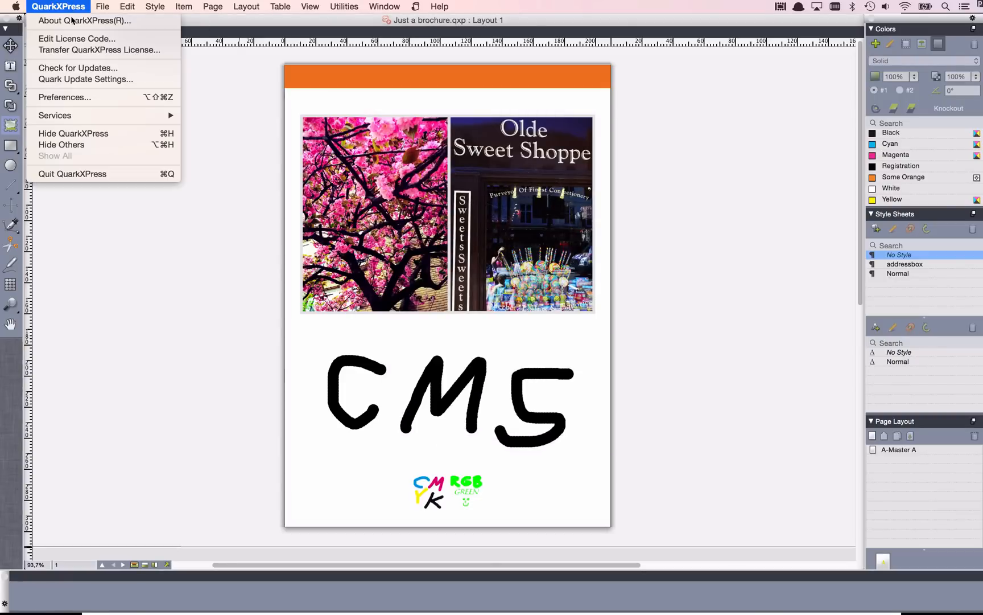
left_click(112, 101)
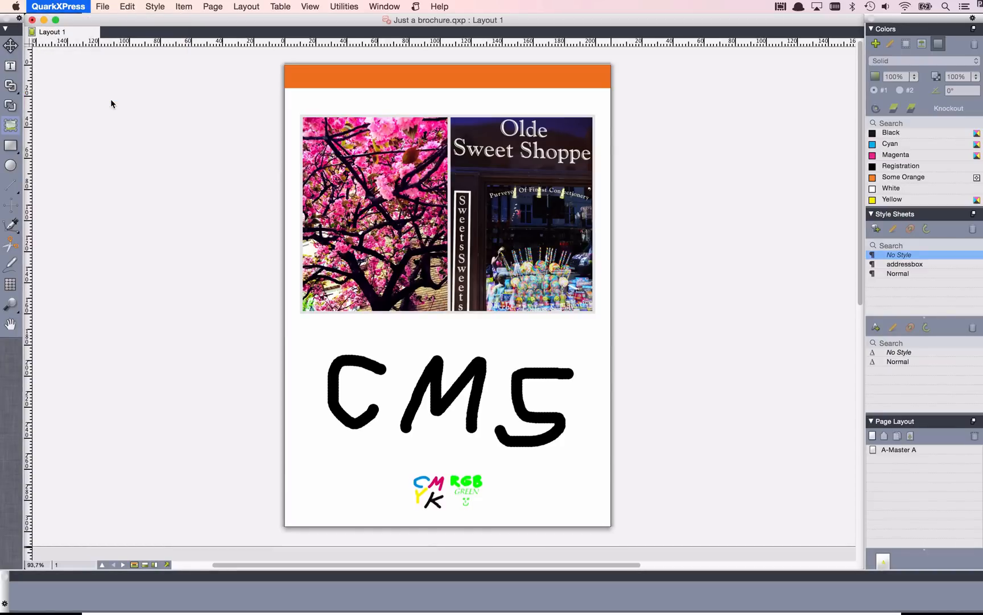
left_click(383, 150)
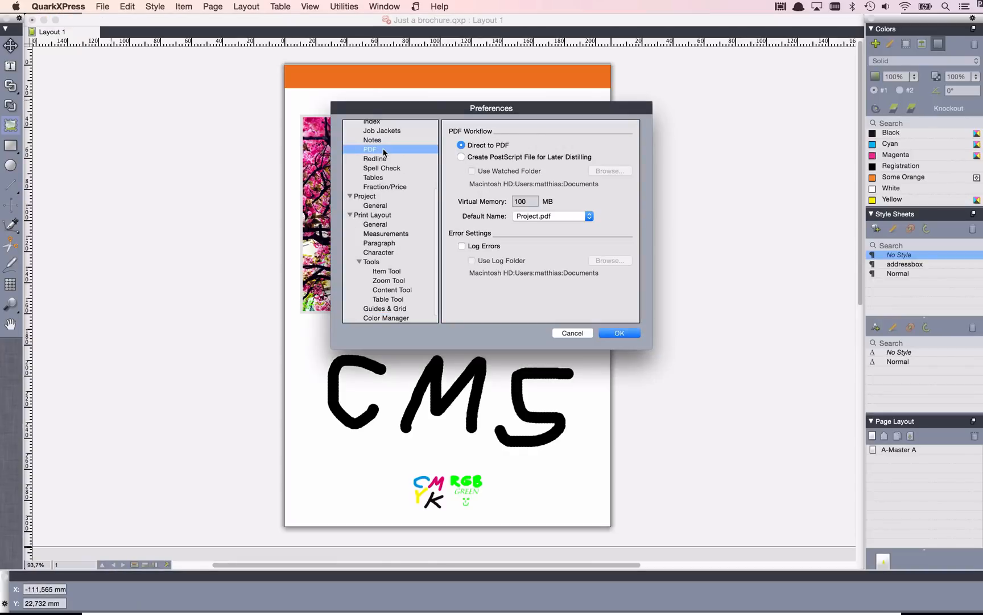
scroll(384, 151, "up", 6)
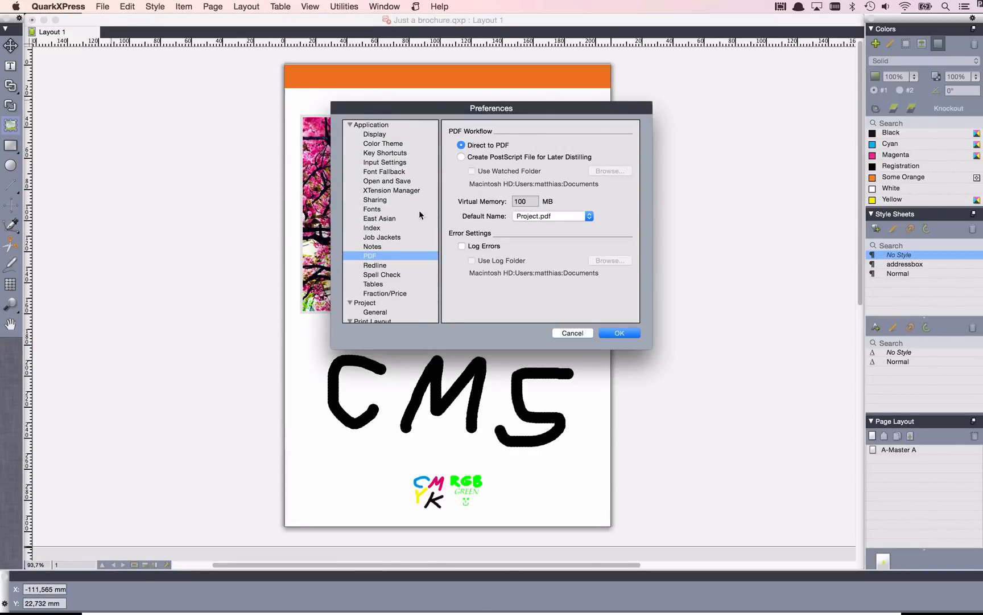
left_click(493, 159)
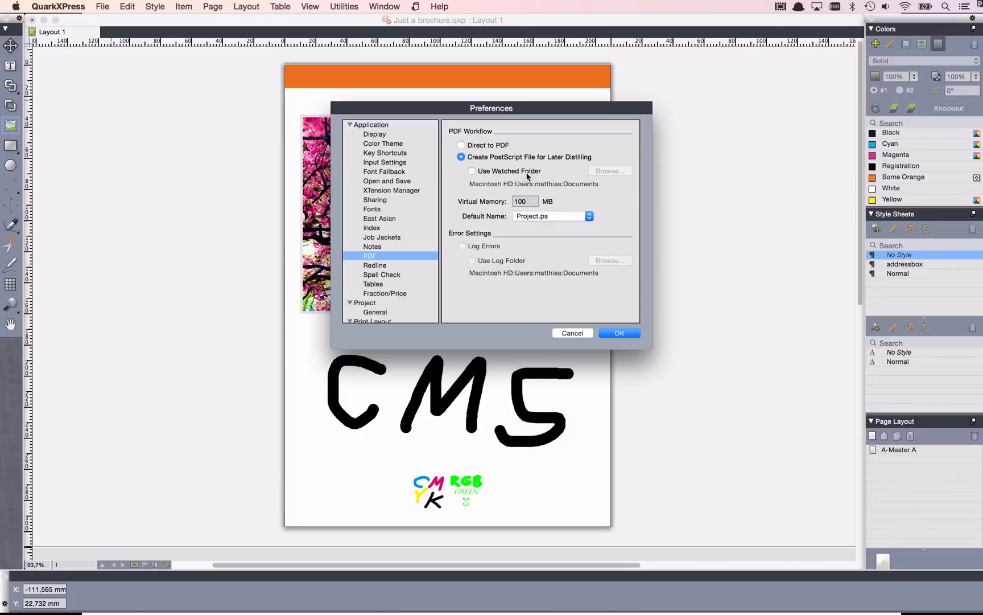
left_click(498, 146)
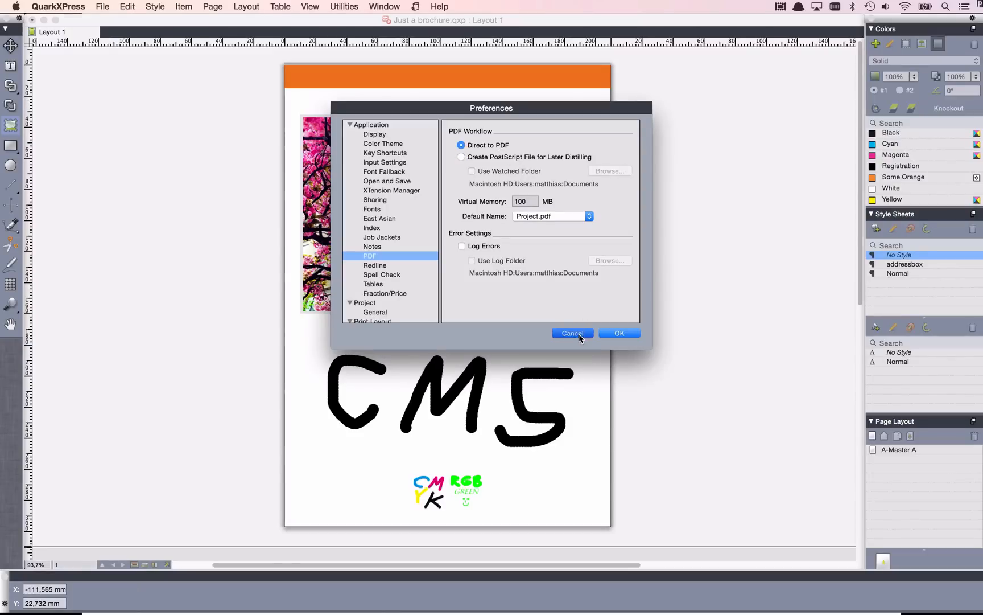
left_click(579, 334)
Export all pages of the layout with the PDF/X-4 style as Just a brochure.pdf in the Exports folder.
key("super+alt+p")
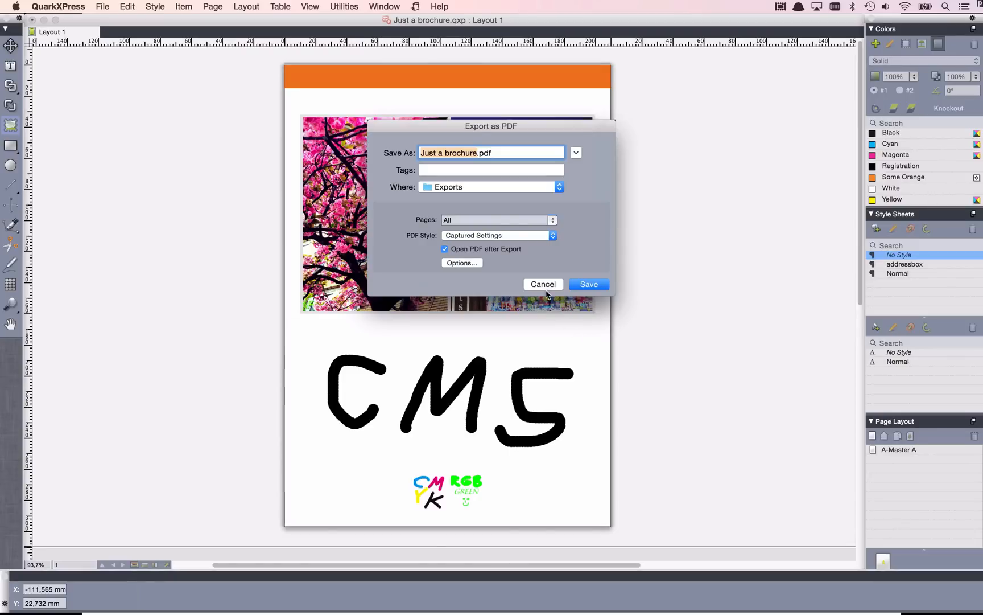
left_click(499, 235)
left_click(500, 272)
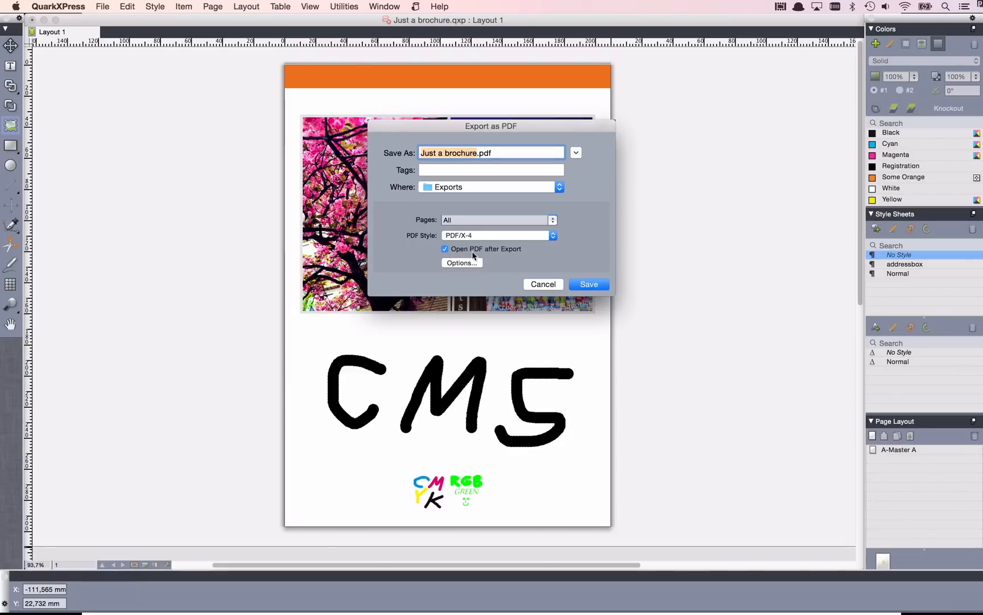
left_click(592, 286)
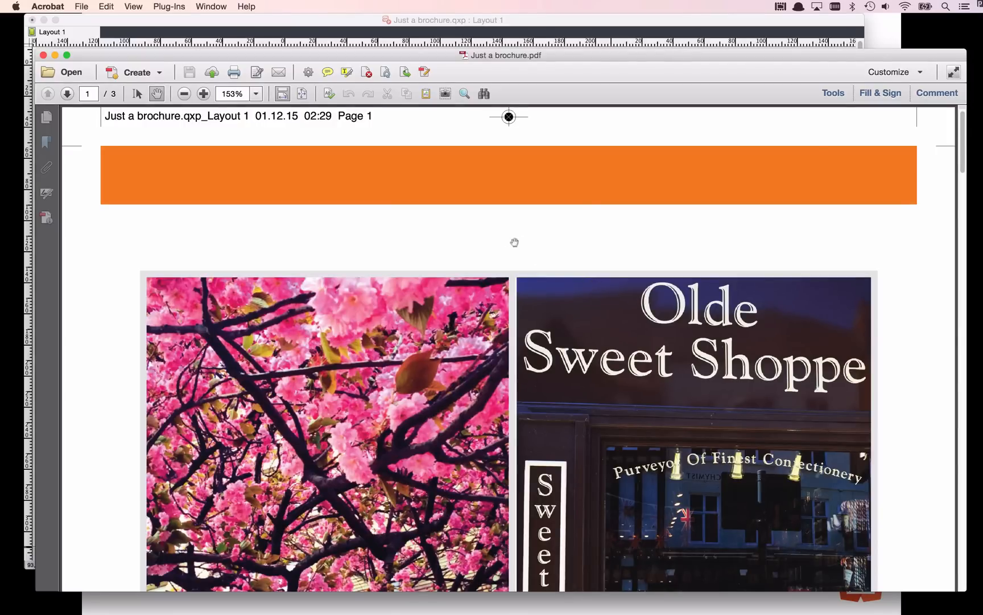
Switch to Finder and inspect the file information of Just a brochure.pdf, including which application opens it by default.
left_click_drag(393, 54, 372, 4)
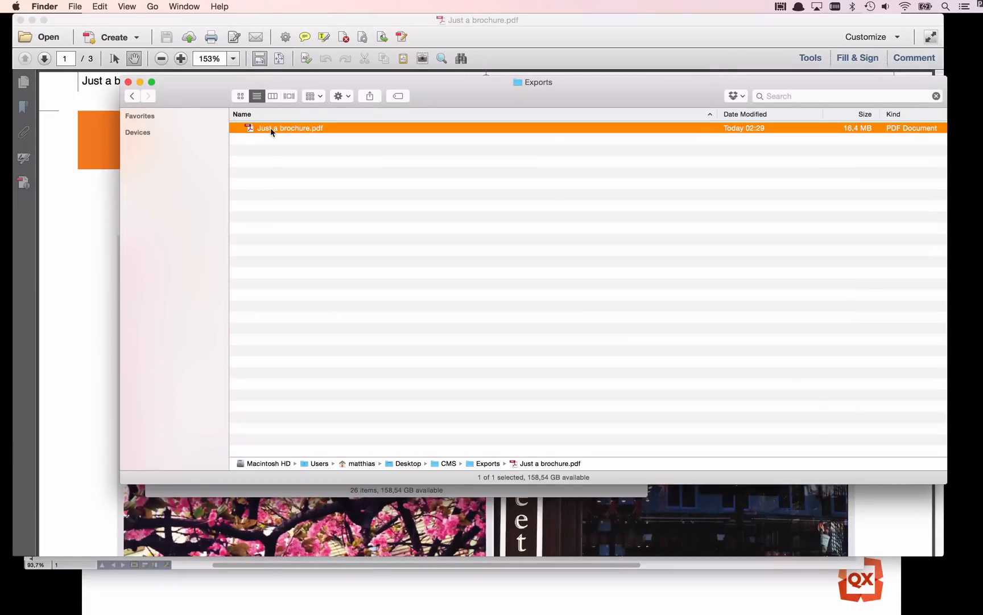
key("super+i")
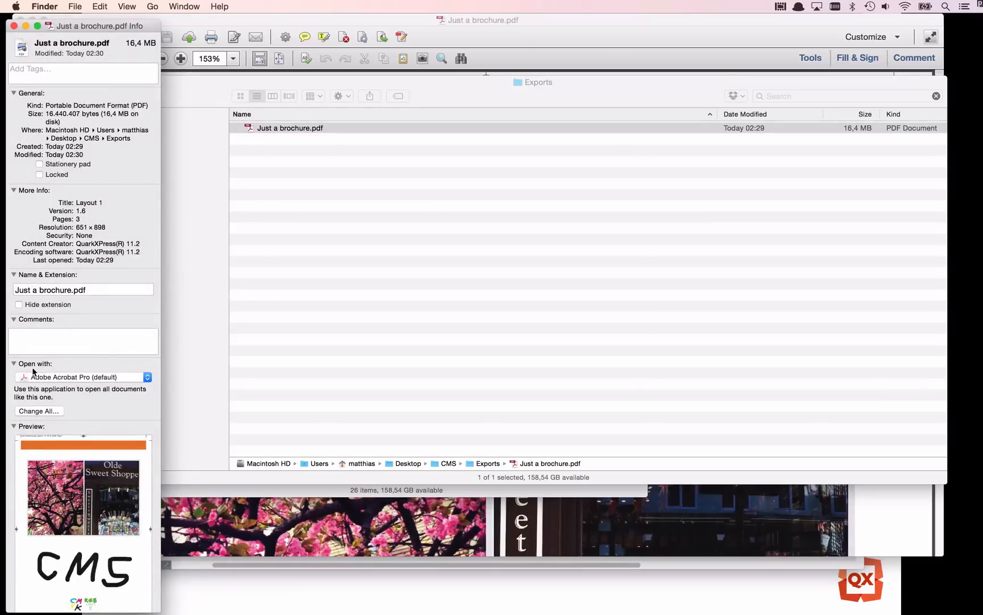
left_click(89, 377)
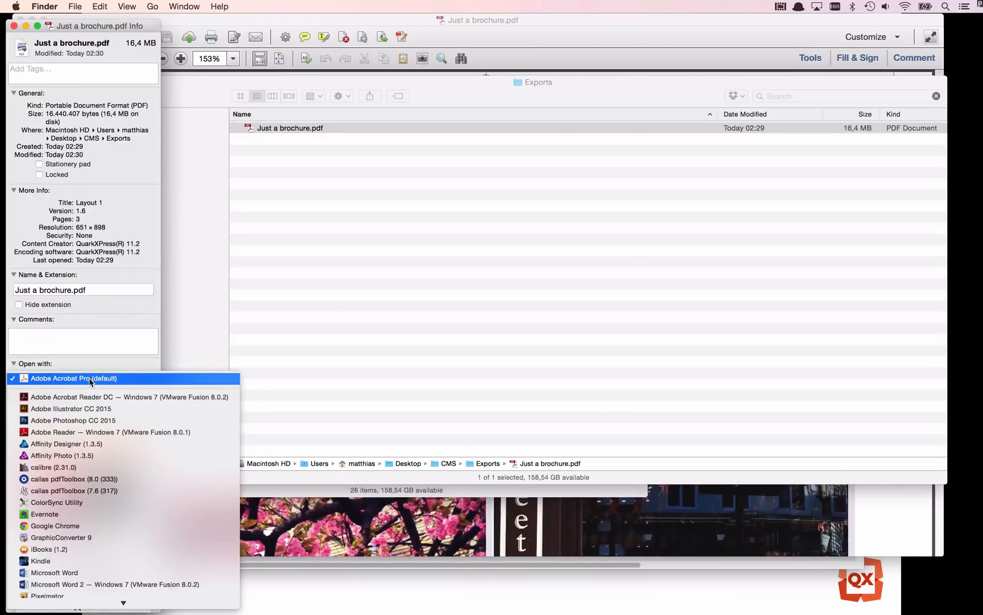
left_click(89, 377)
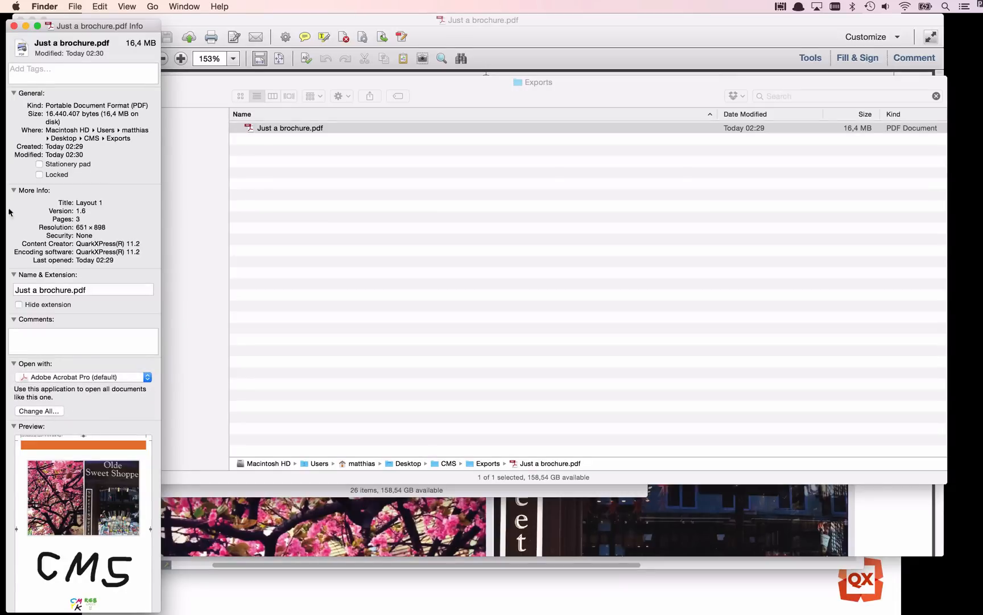
left_click(13, 26)
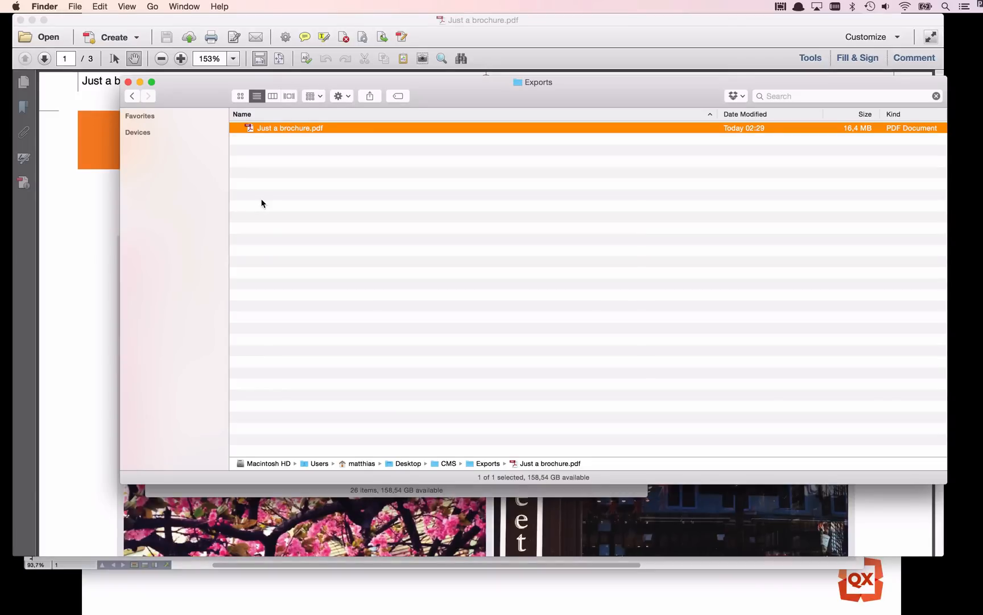
Return to Acrobat and look through the exported brochure from page 1 to page 3.
left_click(110, 193)
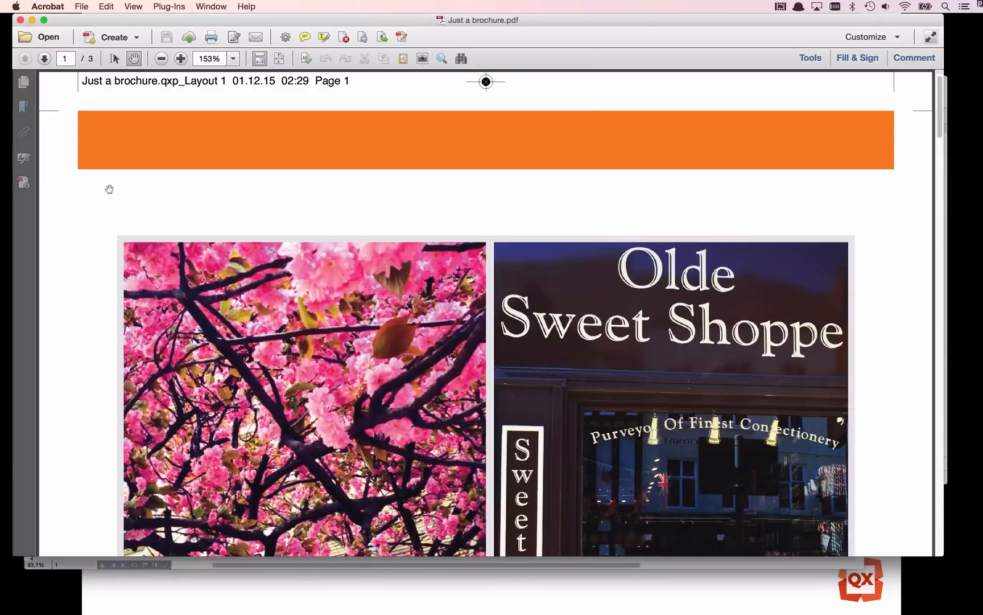
scroll(229, 222, "down", 20)
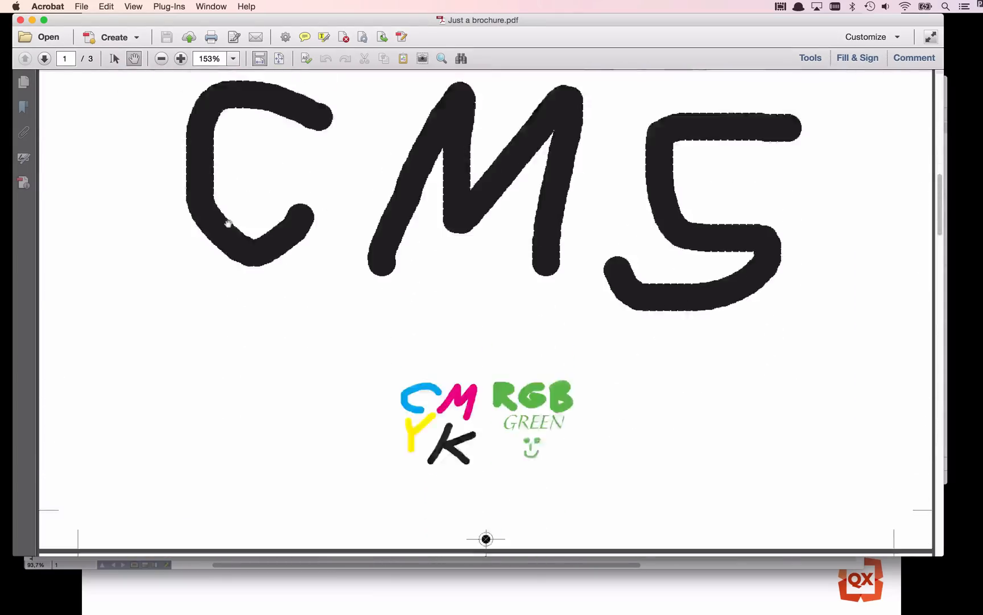
scroll(228, 222, "down", 20)
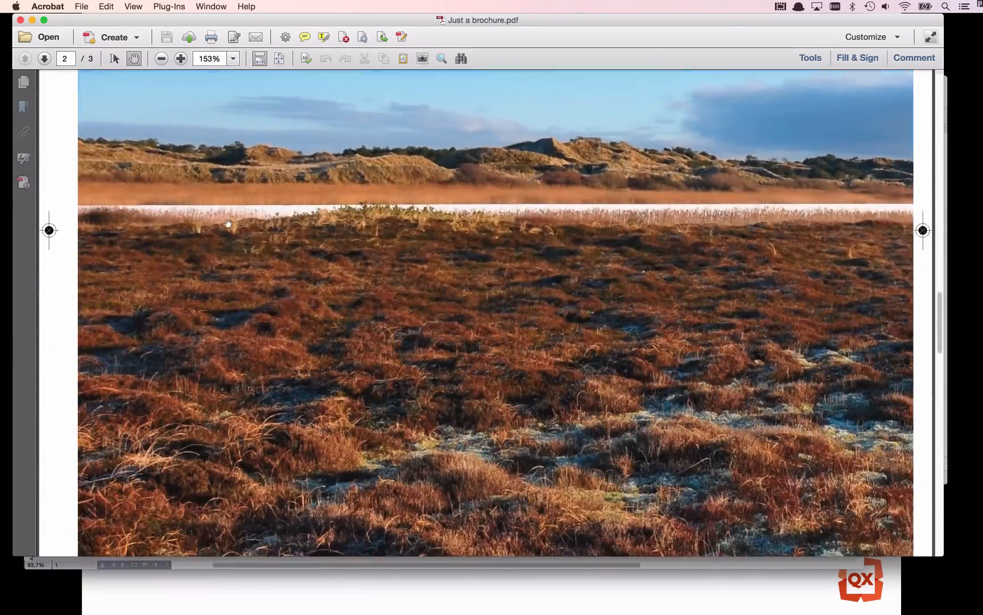
scroll(229, 223, "down", 15)
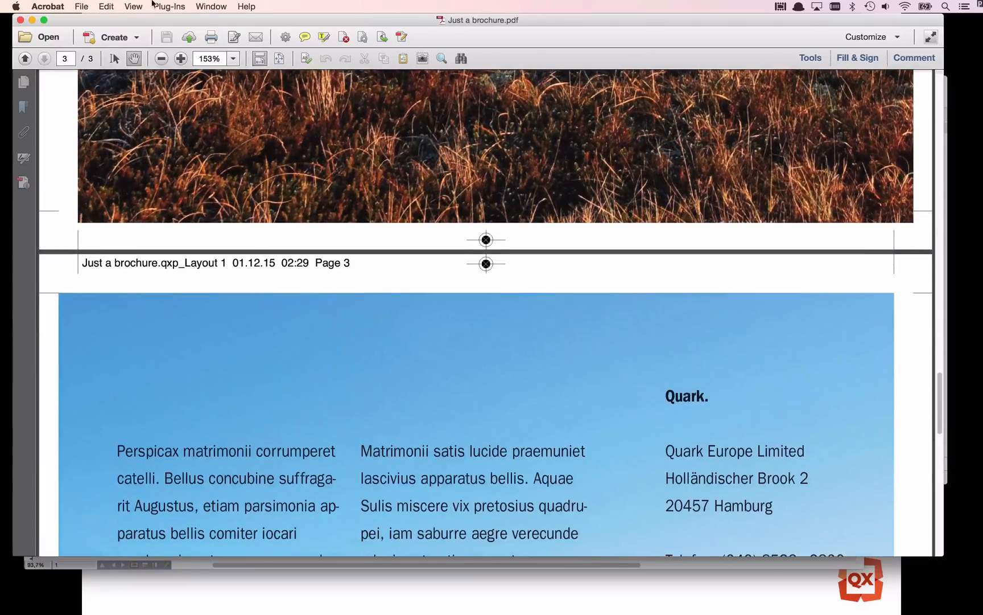
Display the PDF as two-page spreads with page 1 on its own, and check the cover and the spread of pages 2 and 3.
left_click(134, 6)
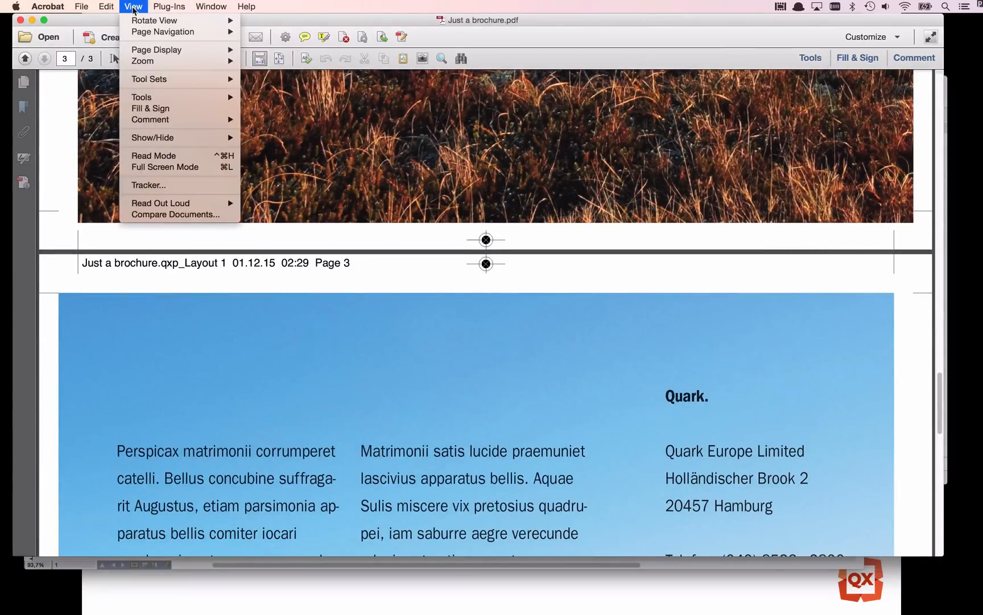
mouse_move(171, 50)
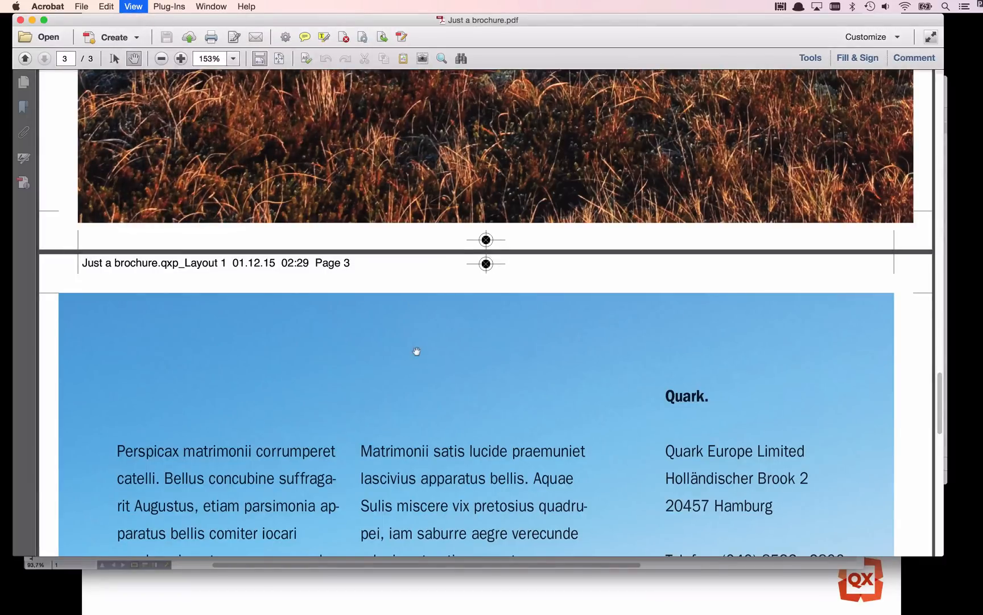
scroll(417, 347, "up", 2)
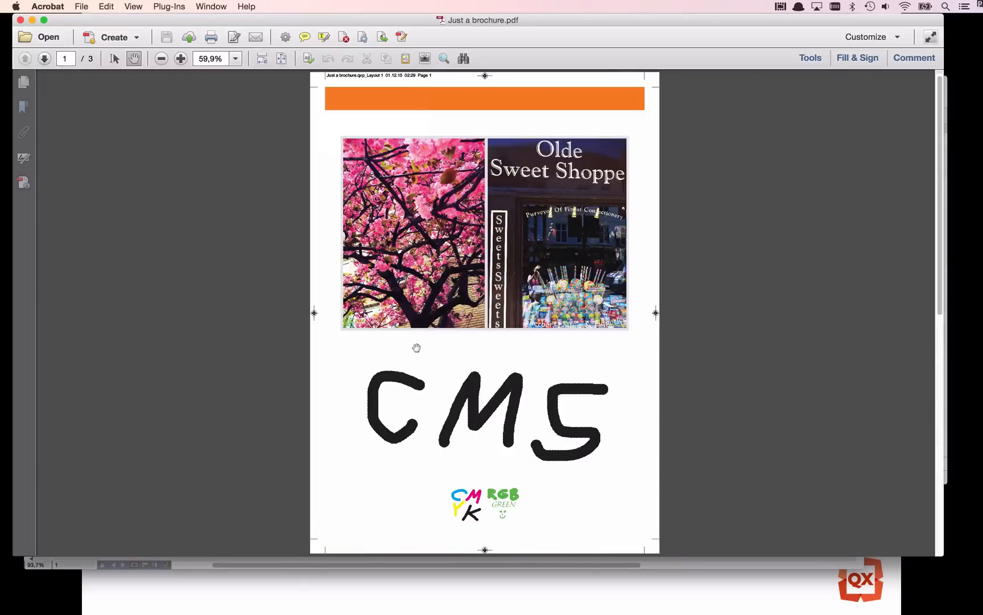
scroll(417, 348, "down", 2)
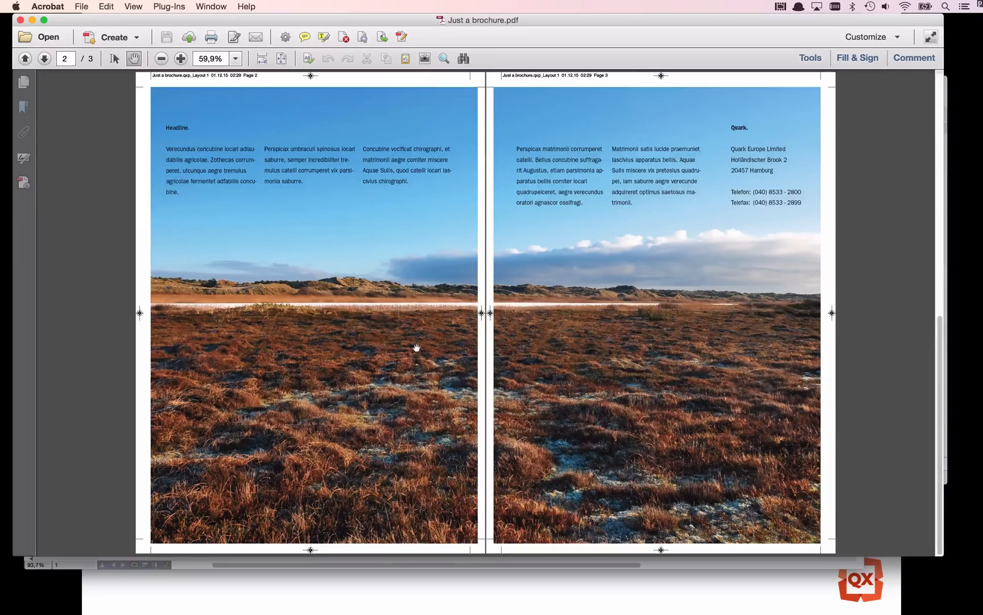
scroll(417, 347, "up", 2)
scroll(416, 347, "down", 2)
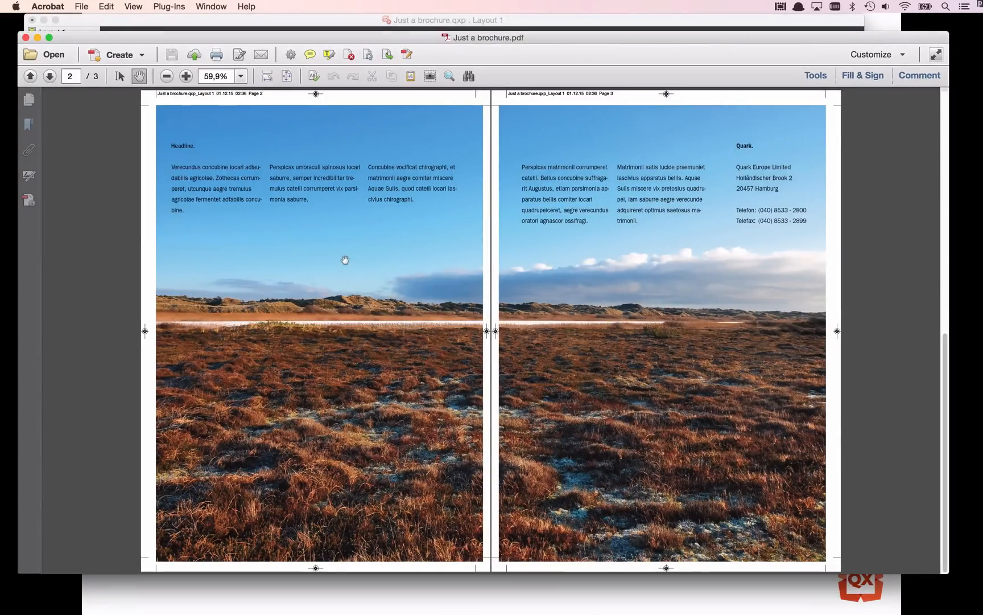
Enlarge page 1 of the PDF to 150% and examine the CMS lettering and the CMYK and RGB artwork below it.
scroll(344, 260, "up", 5)
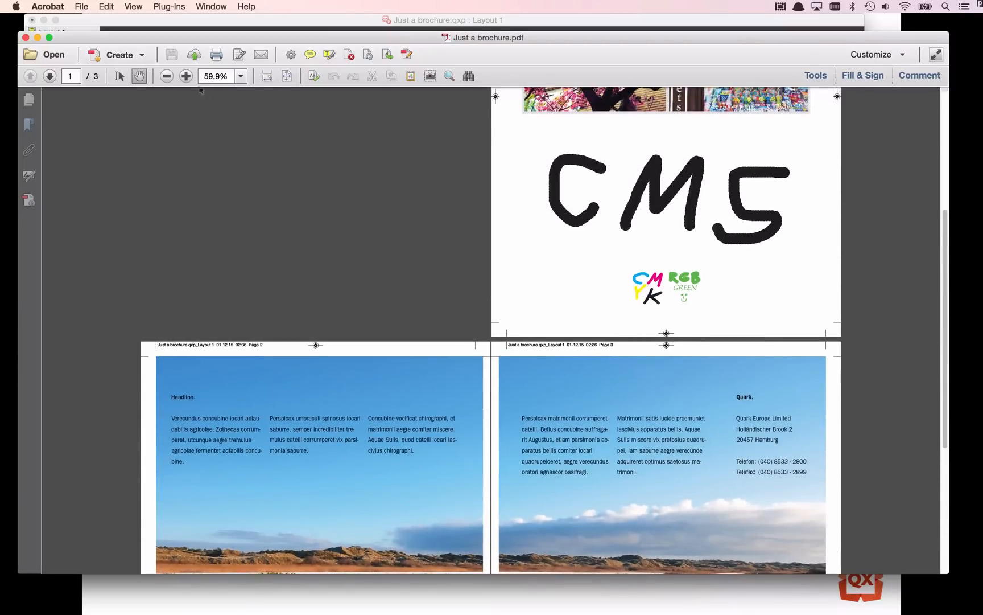
left_click(186, 75)
left_click(187, 76)
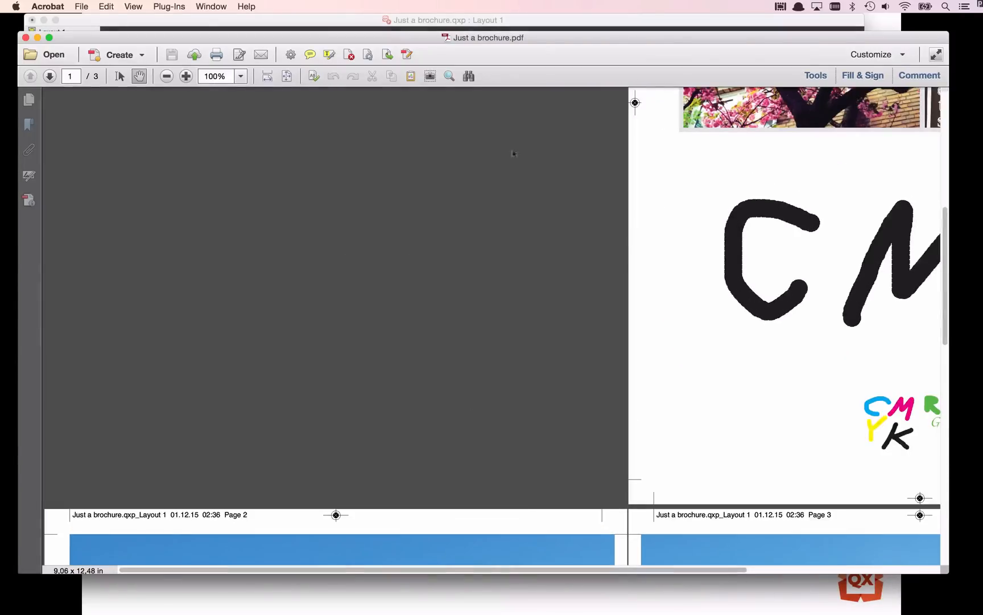
scroll(648, 231, "right", 5)
scroll(649, 231, "down", 2)
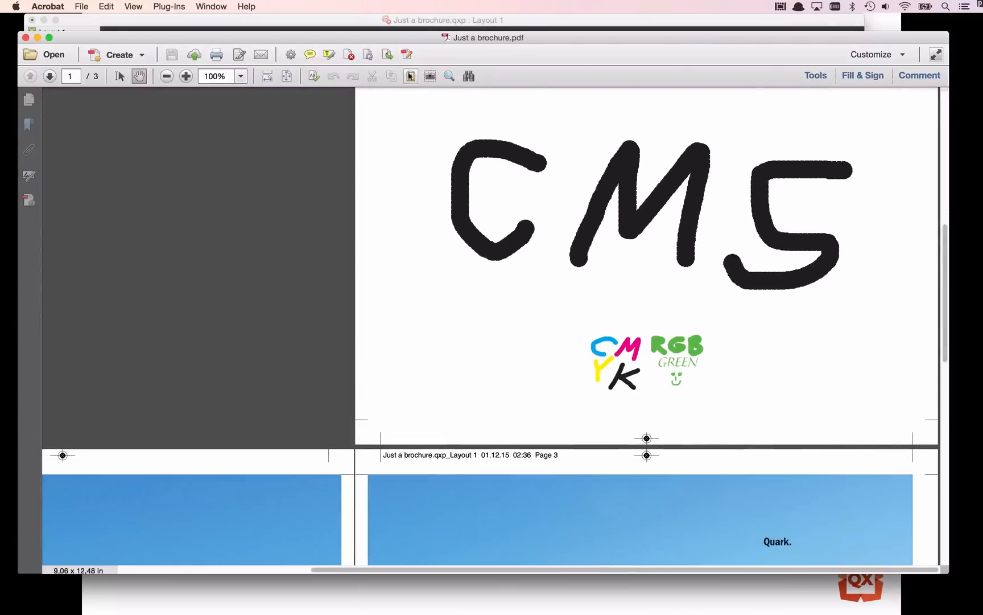
left_click(185, 77)
left_click(185, 76)
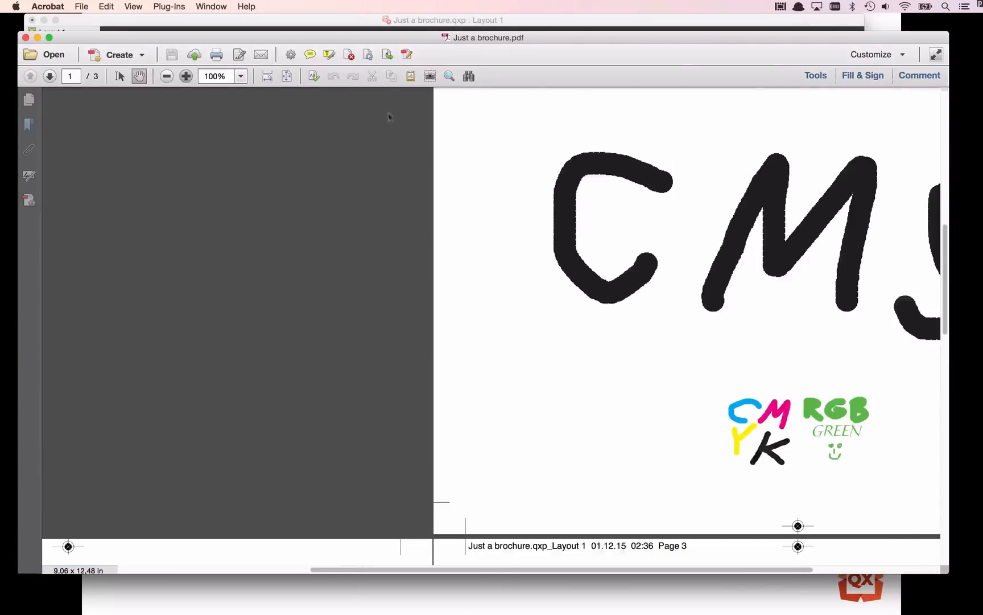
scroll(583, 222, "right", 6)
scroll(585, 222, "down", 3)
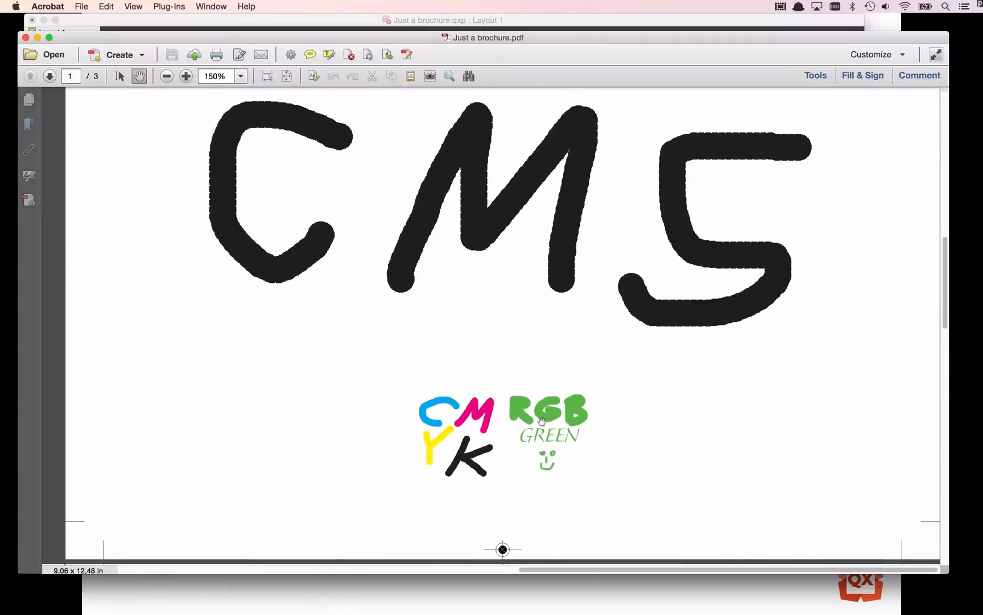
Switch to QuarkXPress, magnify the CMYK and RGB artwork, and compare its colors with the exported PDF in Acrobat.
key("super+Tab")
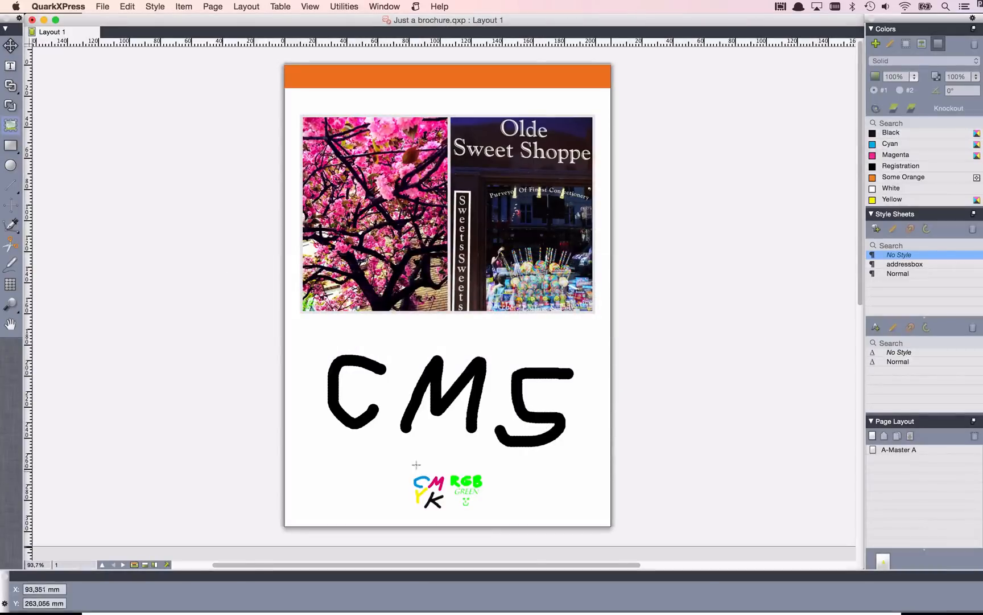
left_click_drag(404, 459, 530, 505)
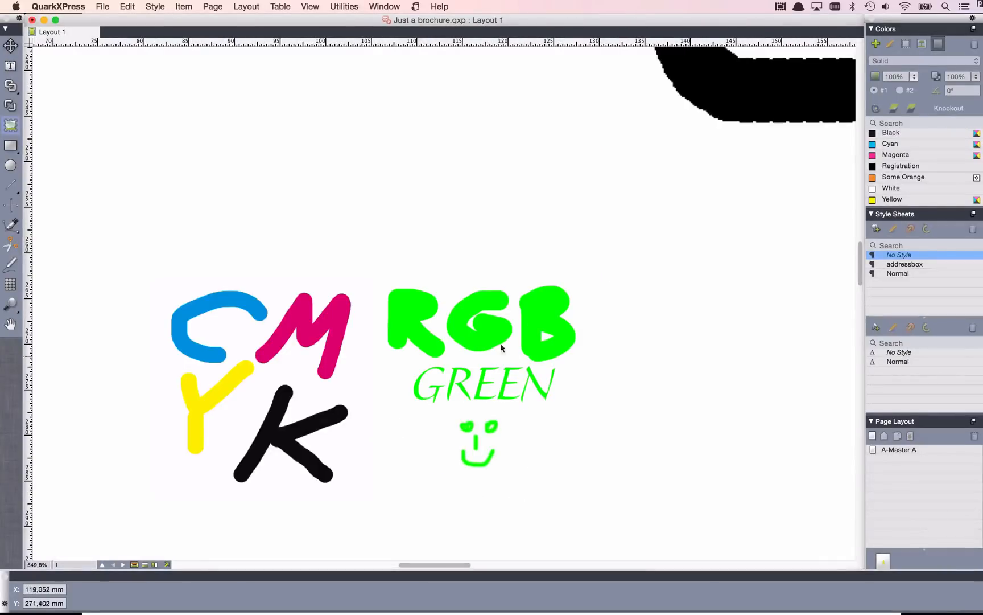
key("super+Tab")
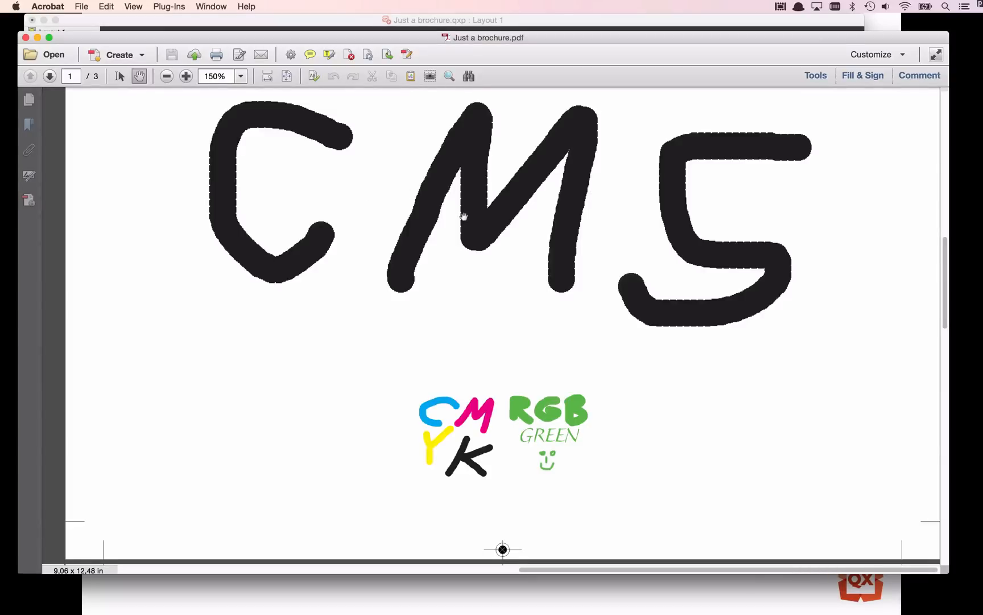
left_click(560, 23)
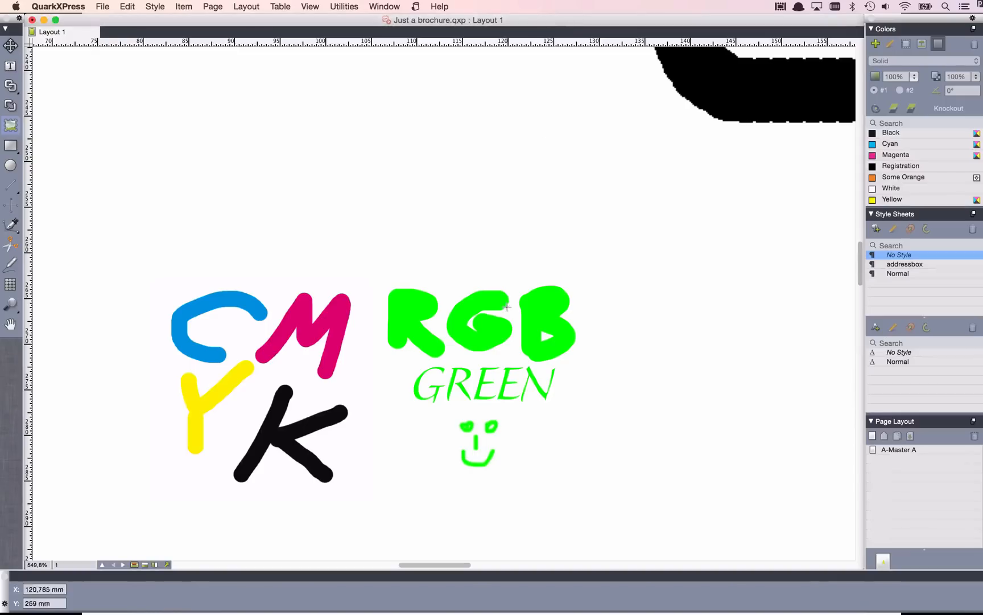
Open the original cms.tif from the layout's CMS picture box in Photoshop and check which color mode it uses.
key("super+0")
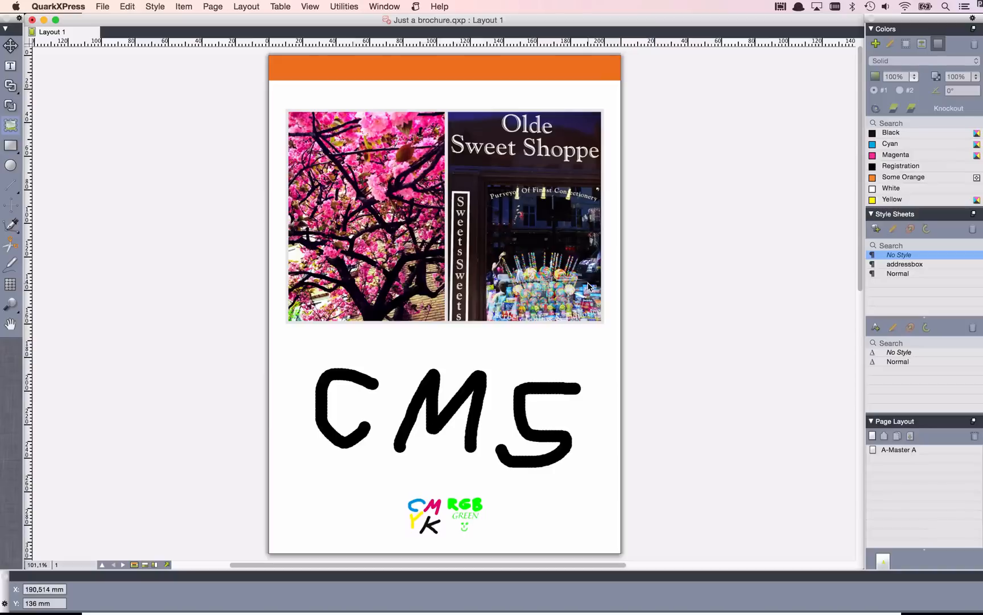
left_click(436, 416)
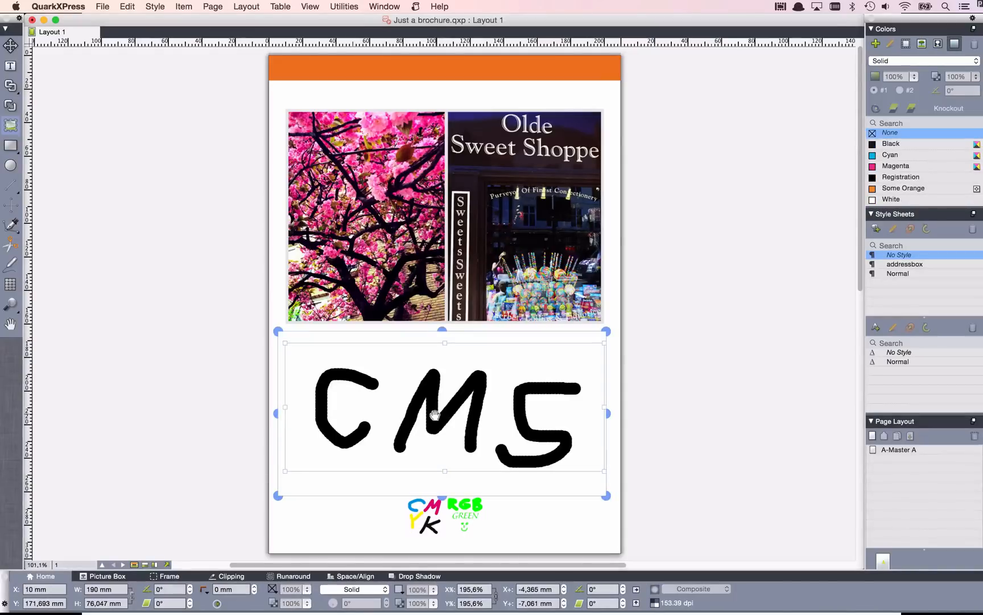
double_click(434, 415)
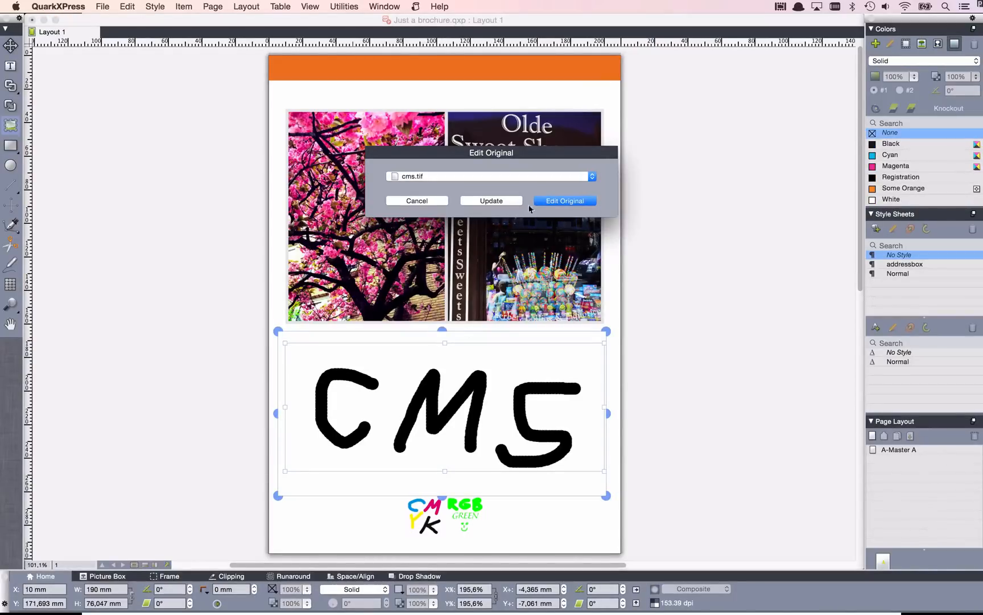
left_click(549, 201)
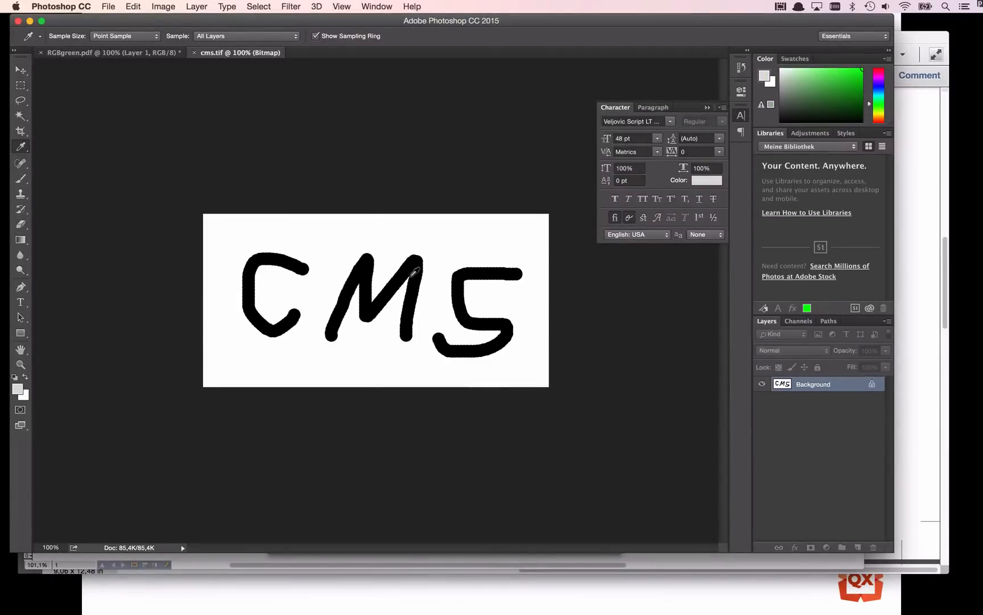
left_click(164, 7)
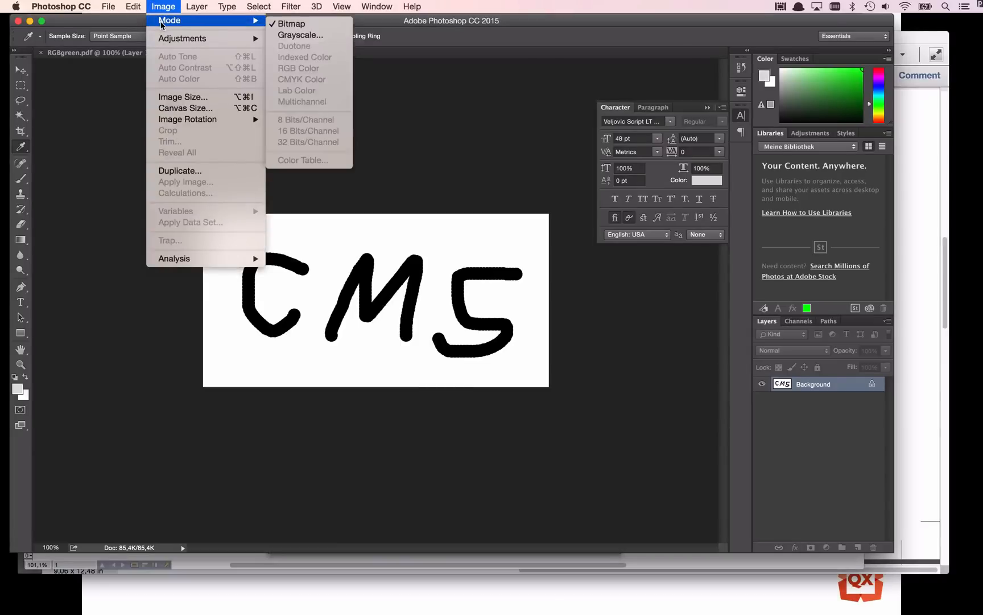
left_click(163, 6)
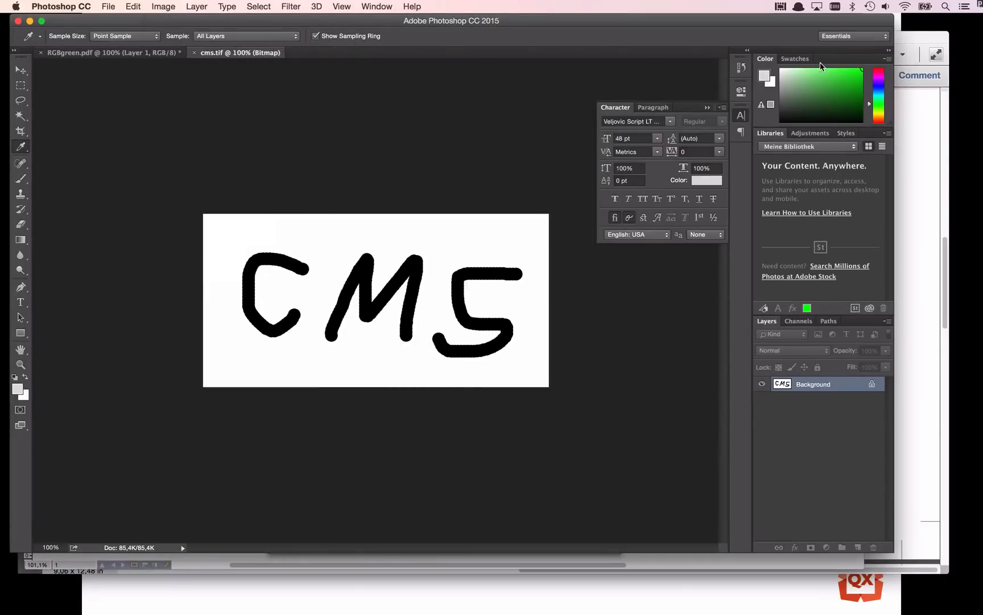
Return to QuarkXPress and inspect the compression settings in the layout's PDF export options.
key("super+Tab")
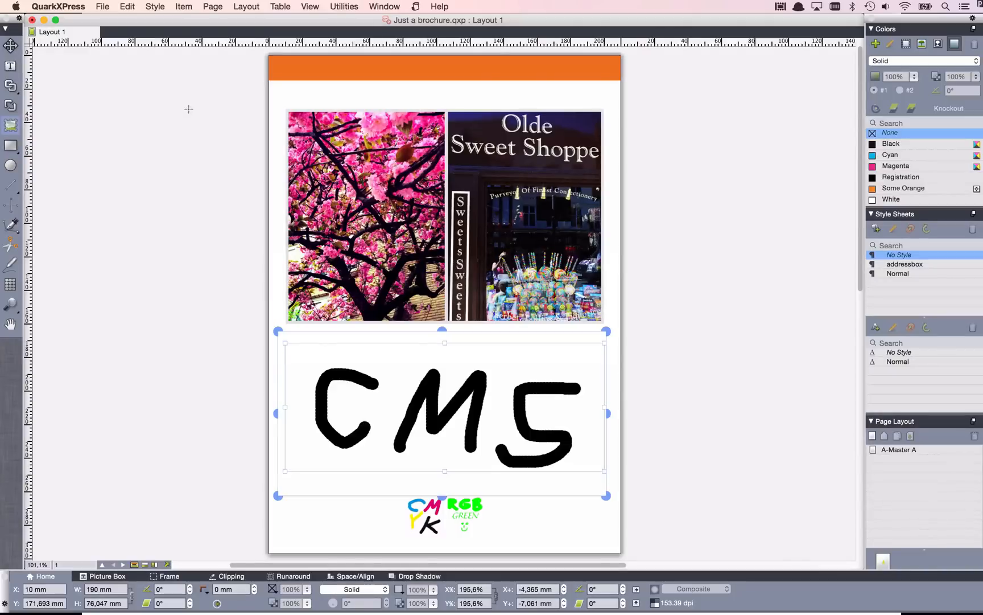
left_click(101, 5)
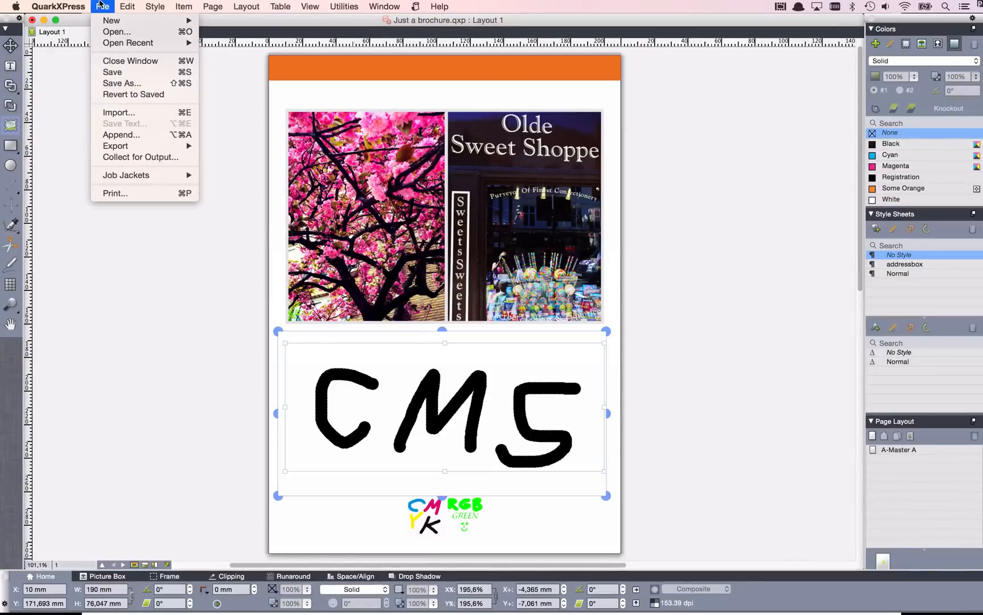
mouse_move(131, 146)
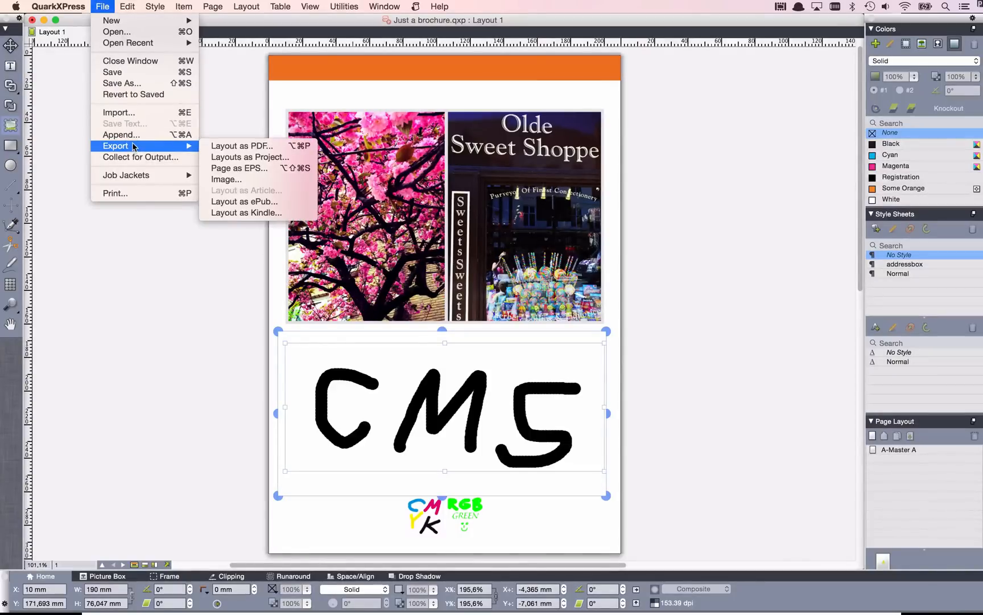
left_click(218, 146)
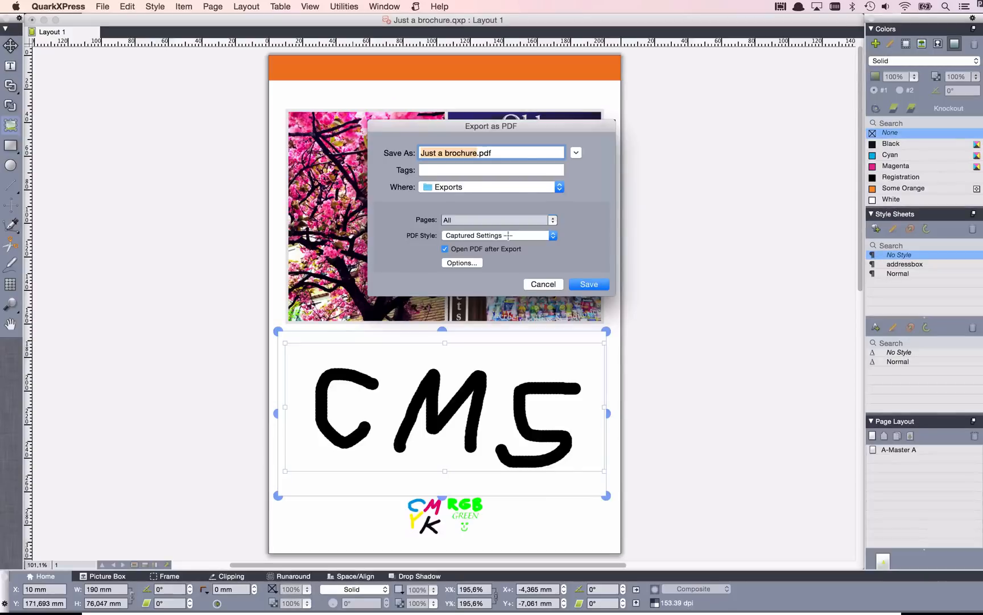
left_click(470, 263)
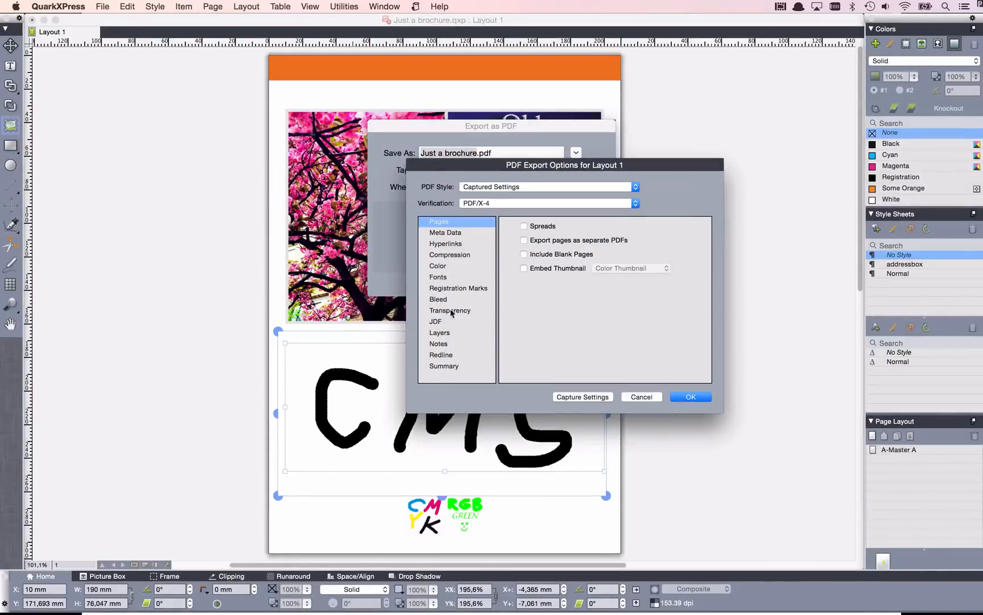
left_click(451, 255)
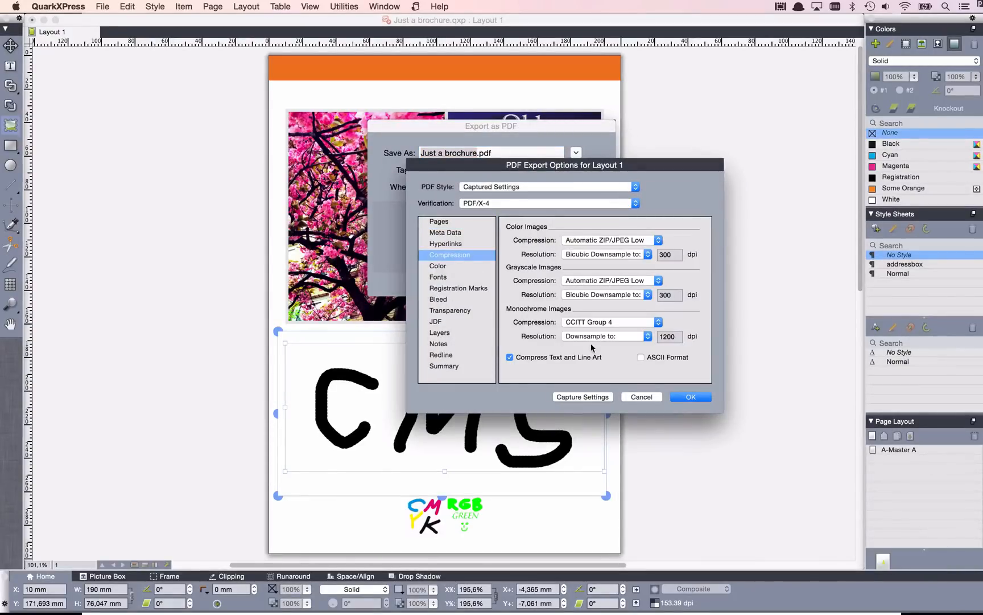
Set the monochrome image compression to None, accept the export options, and cancel the PDF export.
left_click(619, 323)
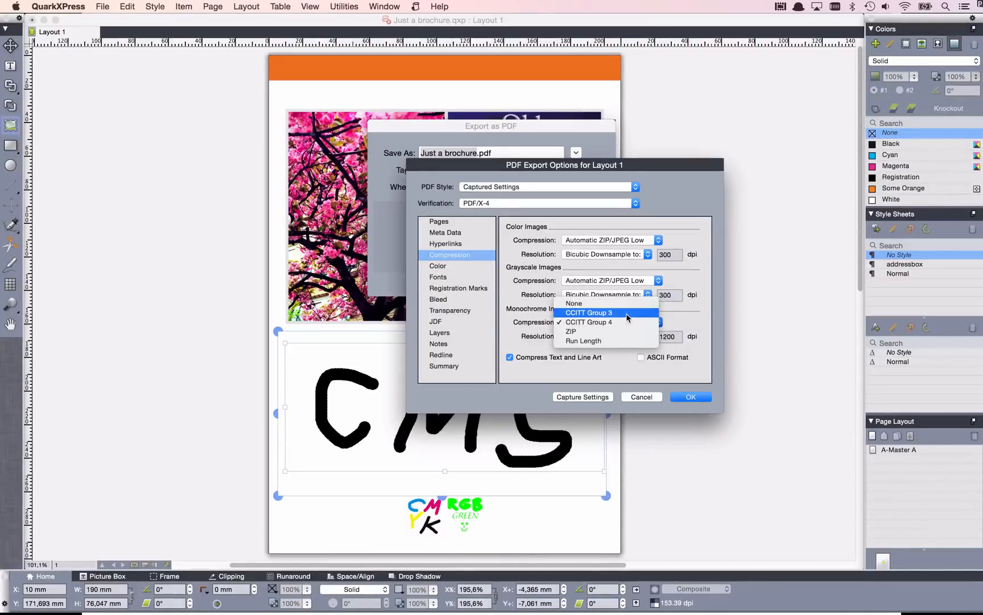
left_click(629, 302)
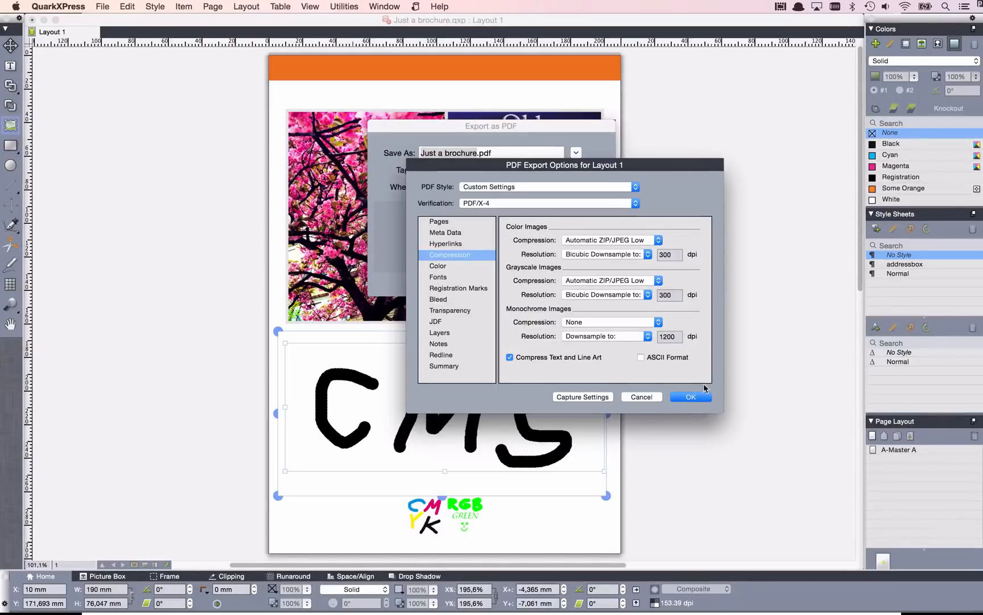
left_click(701, 401)
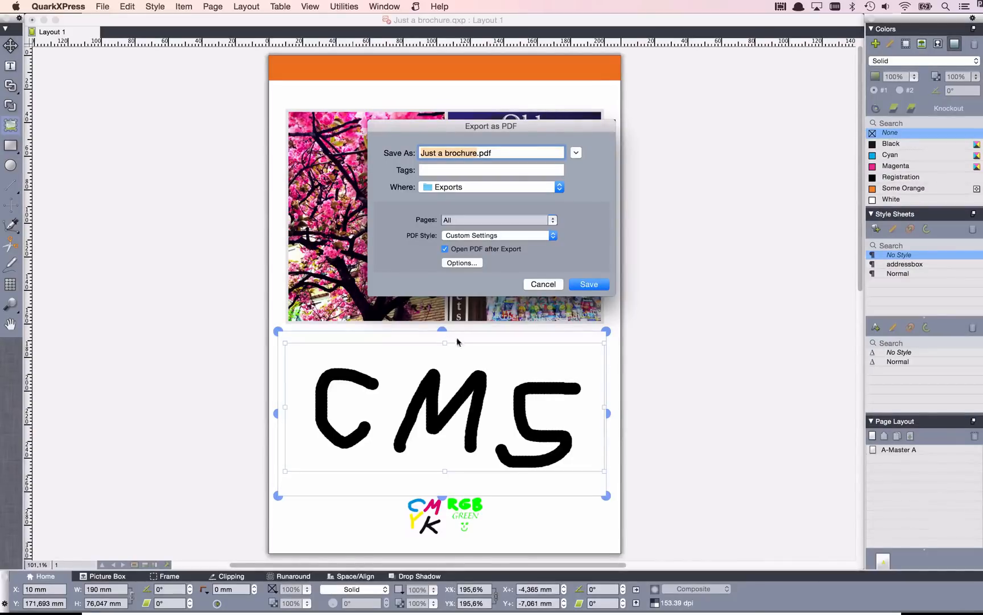
left_click(530, 286)
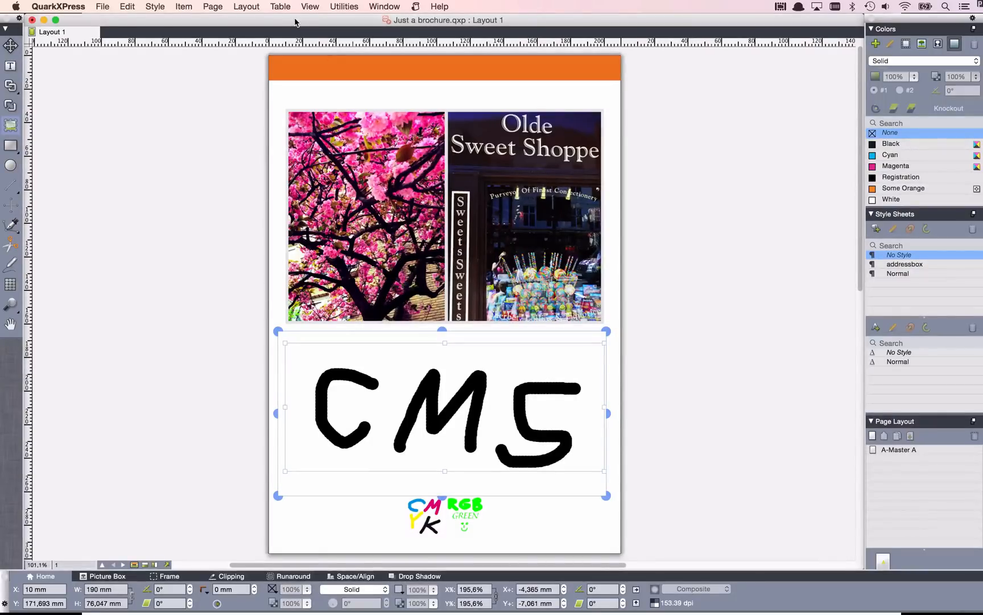
Move the layout window aside, switch to Acrobat, and view the blossom tree and sweet shop photos on page 1.
left_click_drag(295, 22, 586, 28)
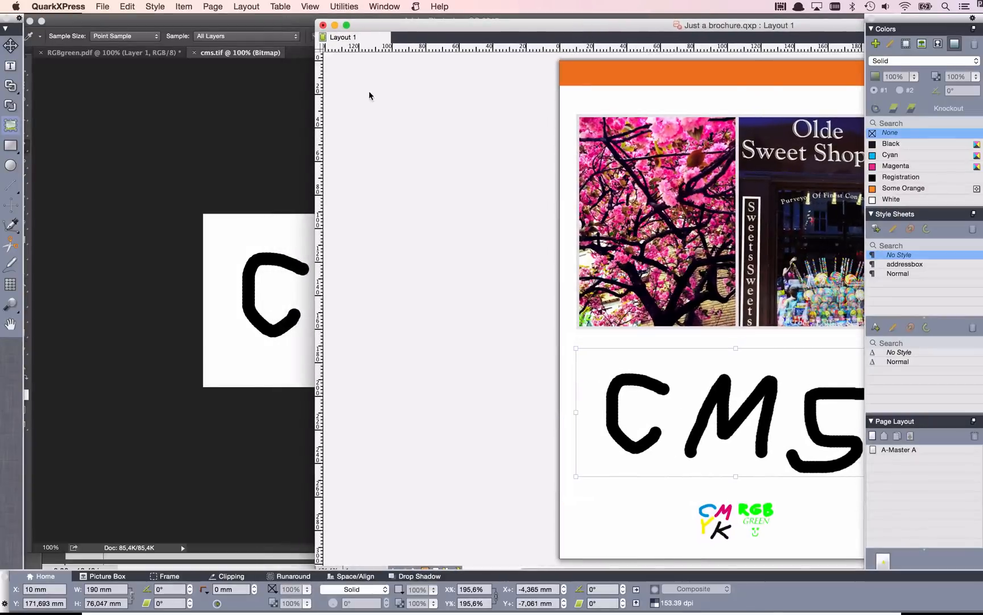
key("super+Tab")
key("super+Tab")
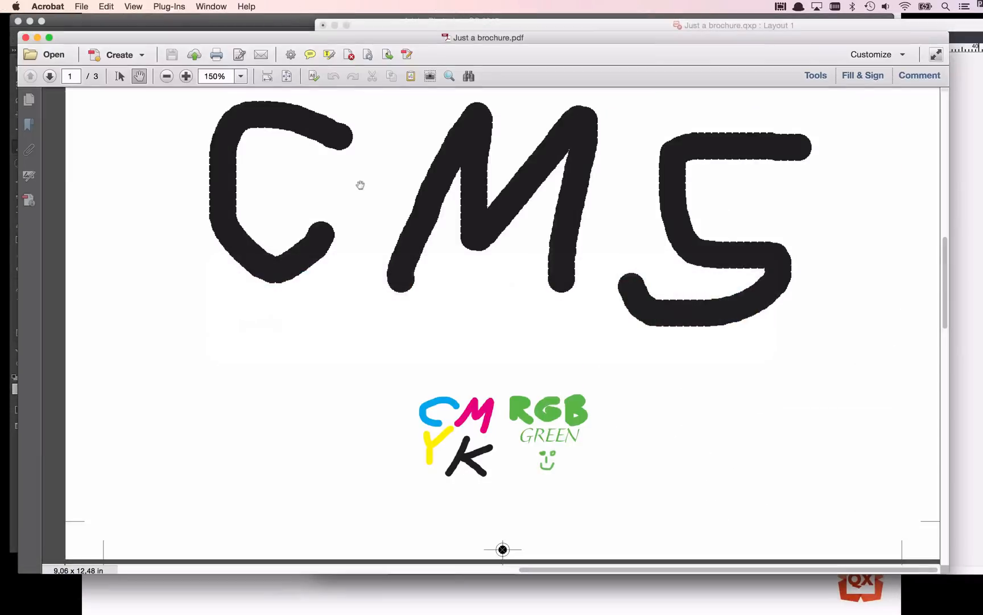
scroll(360, 185, "up", 15)
scroll(360, 188, "down", 3)
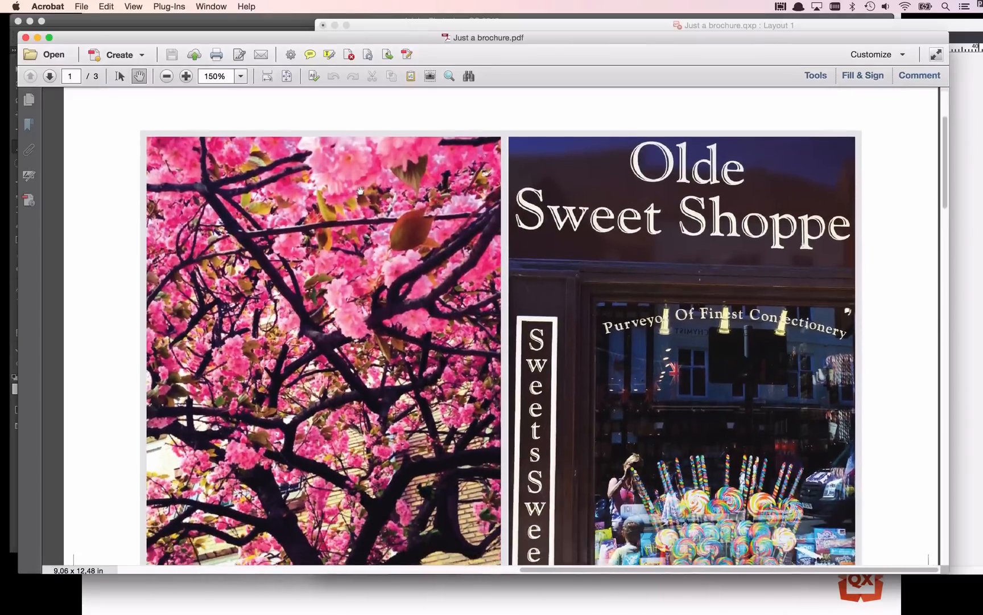
scroll(361, 190, "down", 2)
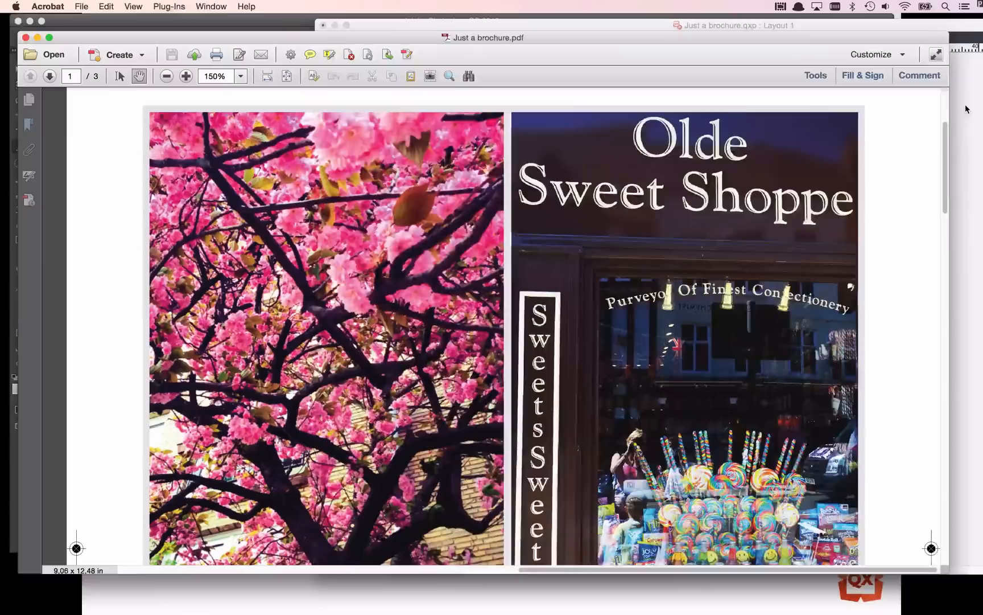
Switch to QuarkXPress, magnify the blossom tree photo, and place the layout window beside the PDF to compare the photo's colors.
left_click(965, 109)
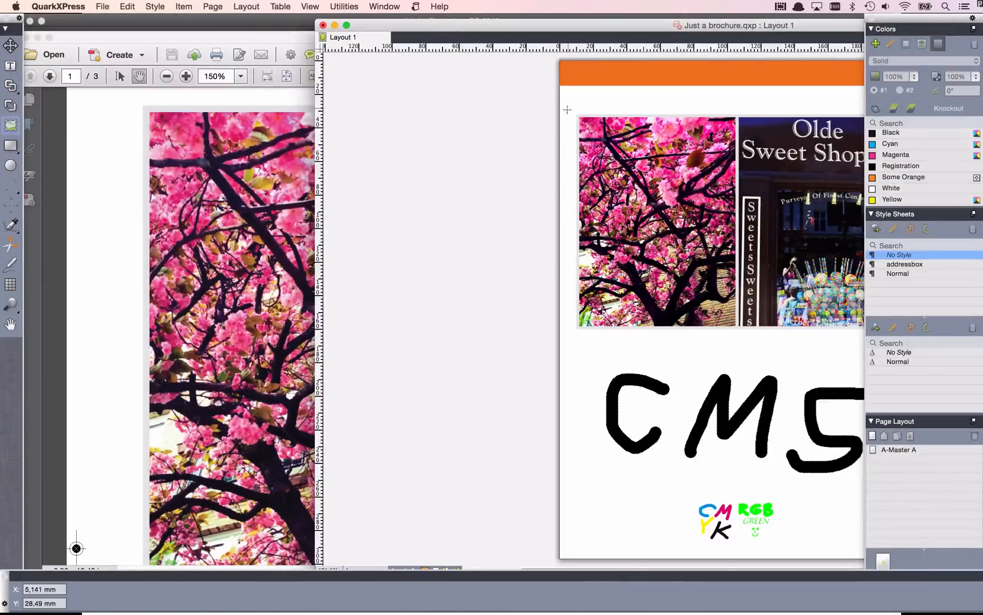
left_click_drag(546, 92, 760, 339)
scroll(617, 149, "right", 3)
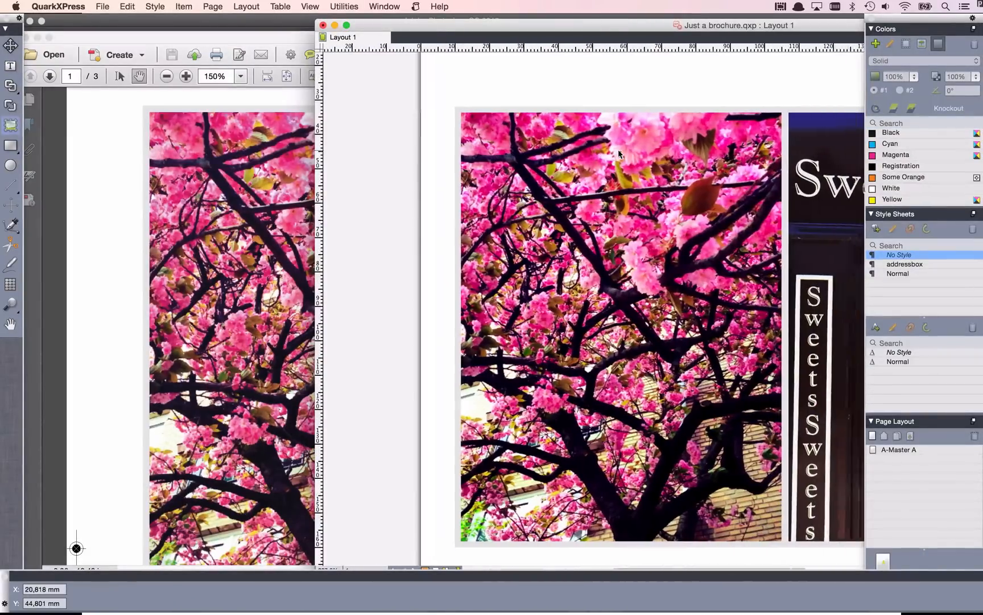
left_click_drag(463, 25, 664, 23)
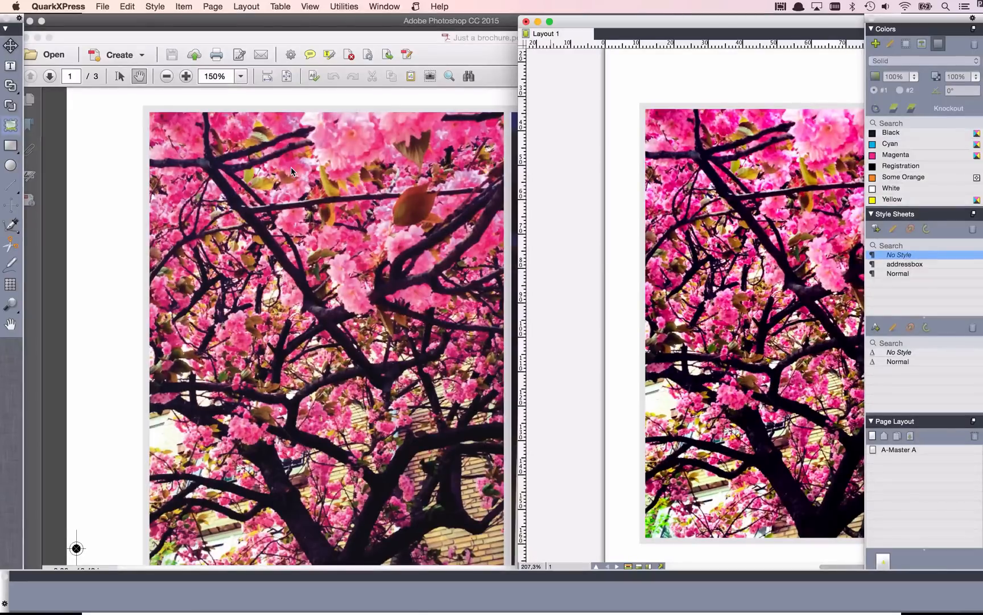
Enlarge the layout window to full size and look over the photos on the cover page.
left_click(550, 22)
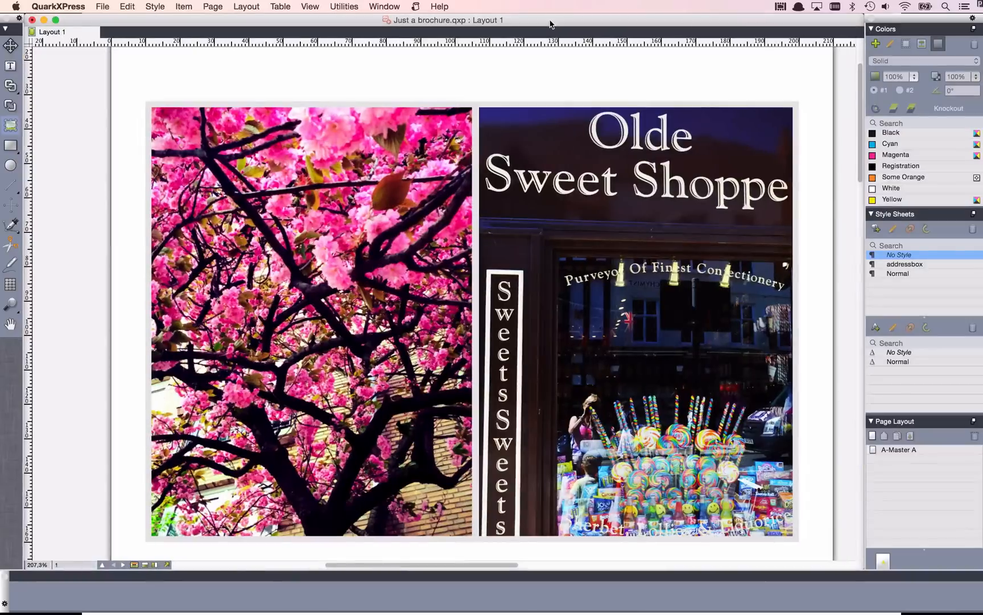
scroll(469, 236, "down", 6)
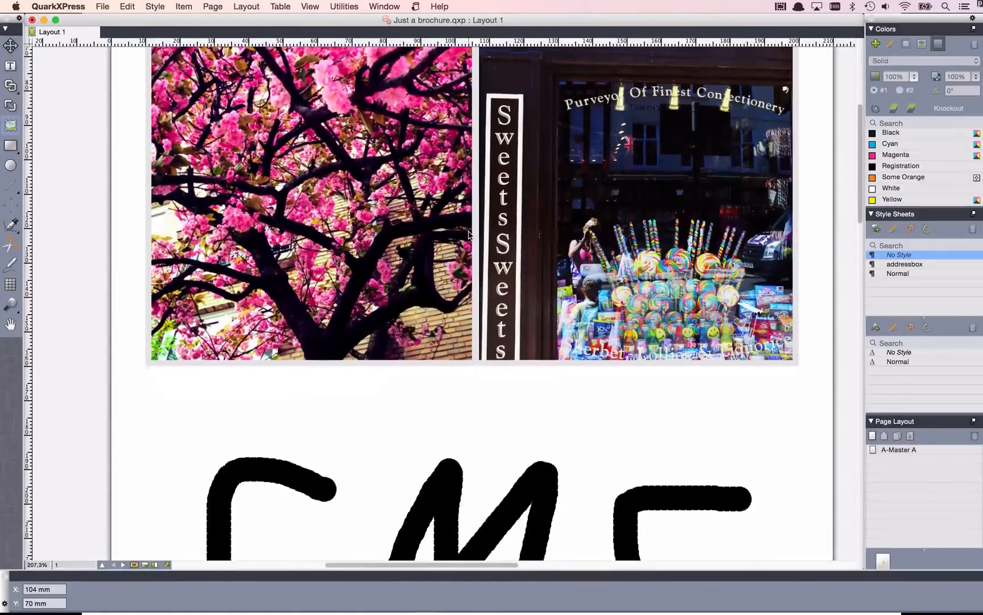
scroll(469, 235, "up", 6)
scroll(469, 234, "up", 1)
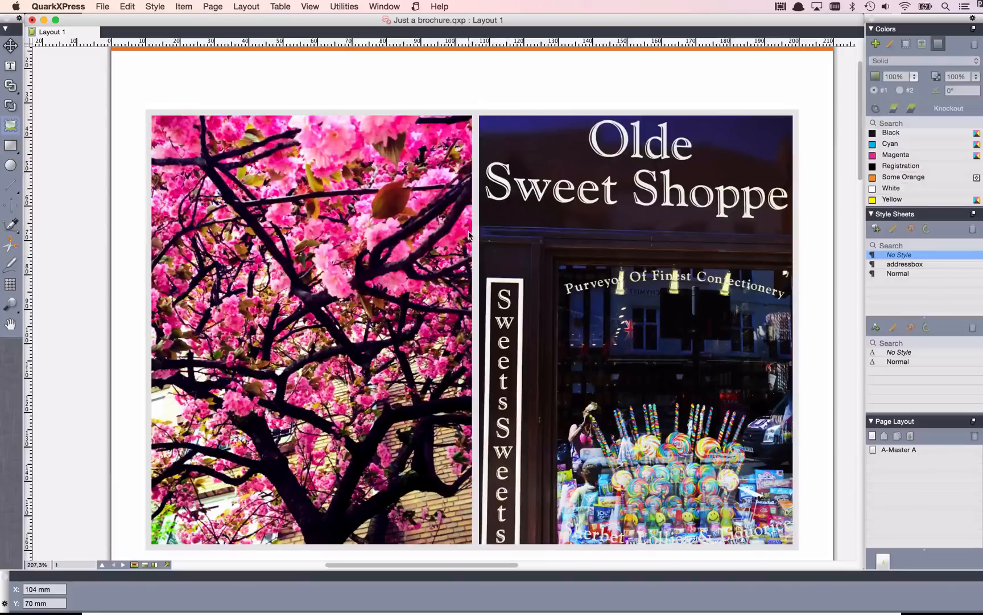
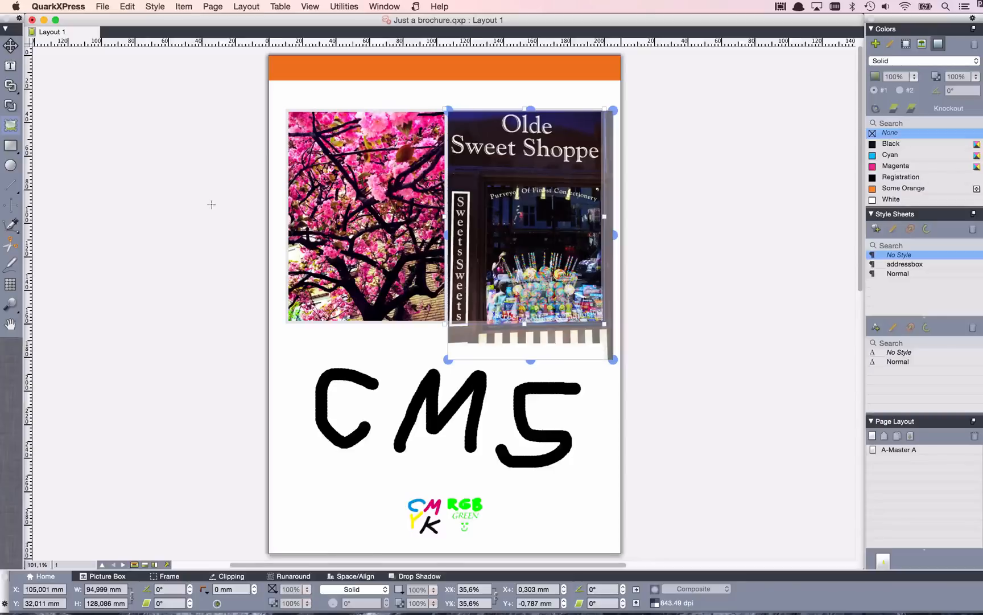
left_click(127, 6)
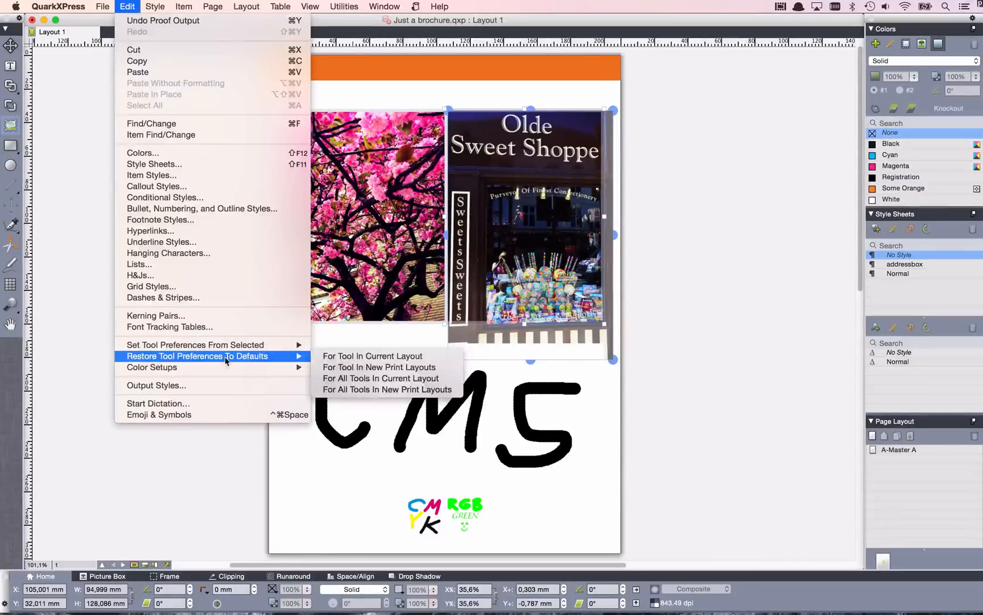
mouse_move(229, 369)
left_click(334, 368)
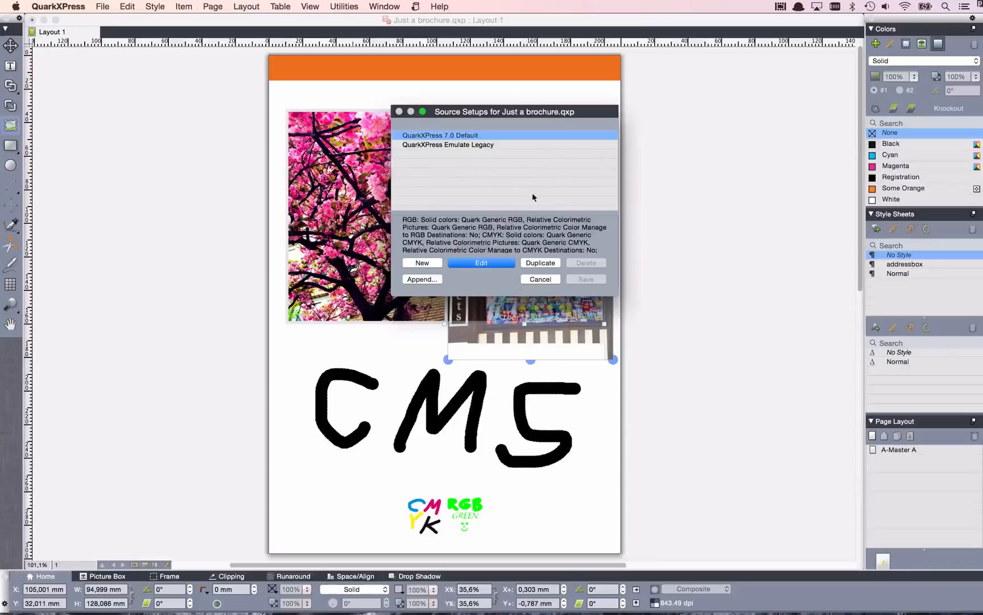
left_click(537, 280)
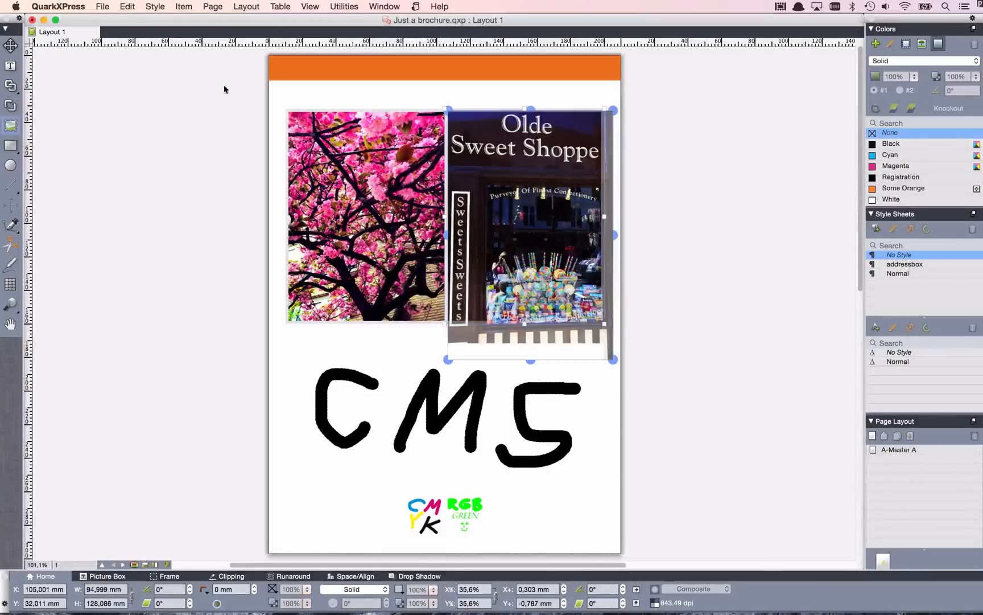
Duplicate the QuarkXPress 7.0 Default source color setup and name the copy Studio Source Setup.
left_click(122, 6)
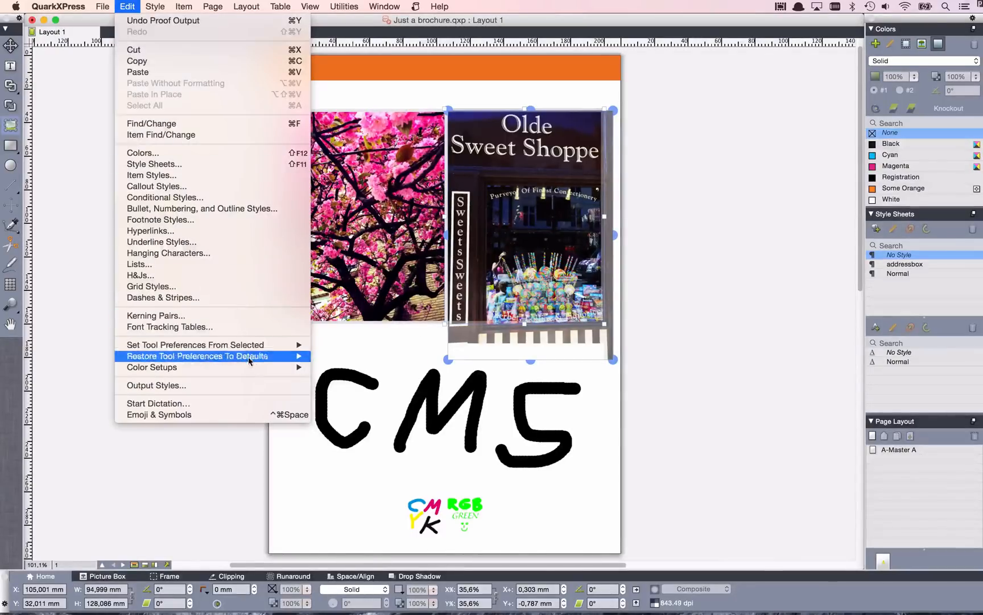
mouse_move(250, 368)
left_click(325, 368)
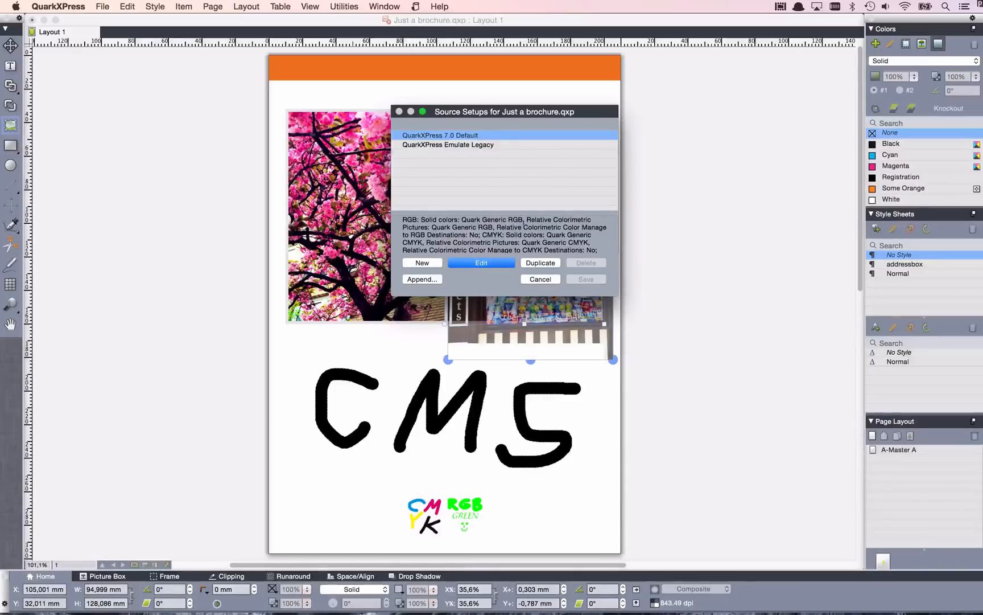
left_click(540, 262)
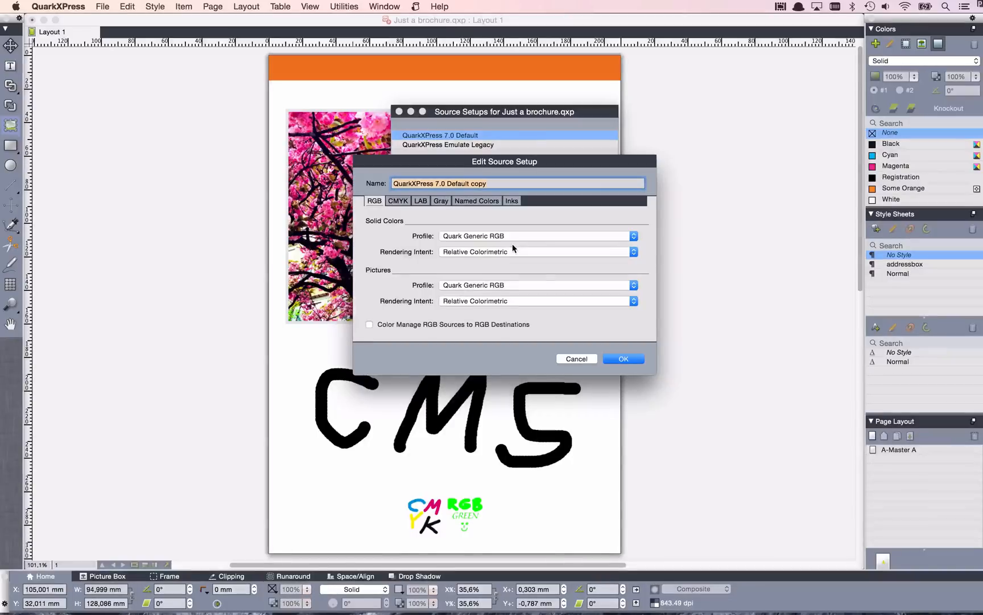
type("St")
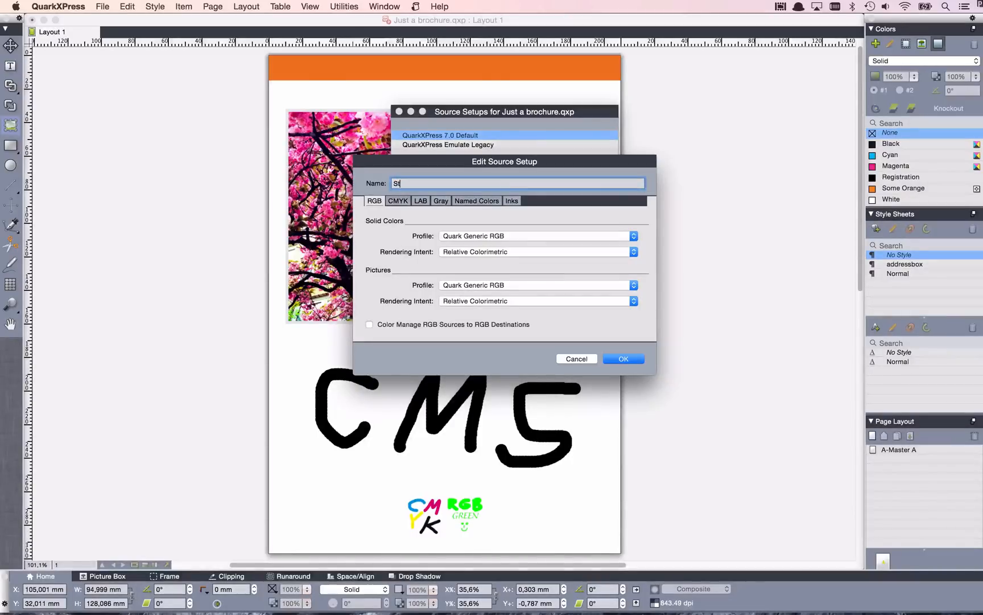
type("udio Source Setup")
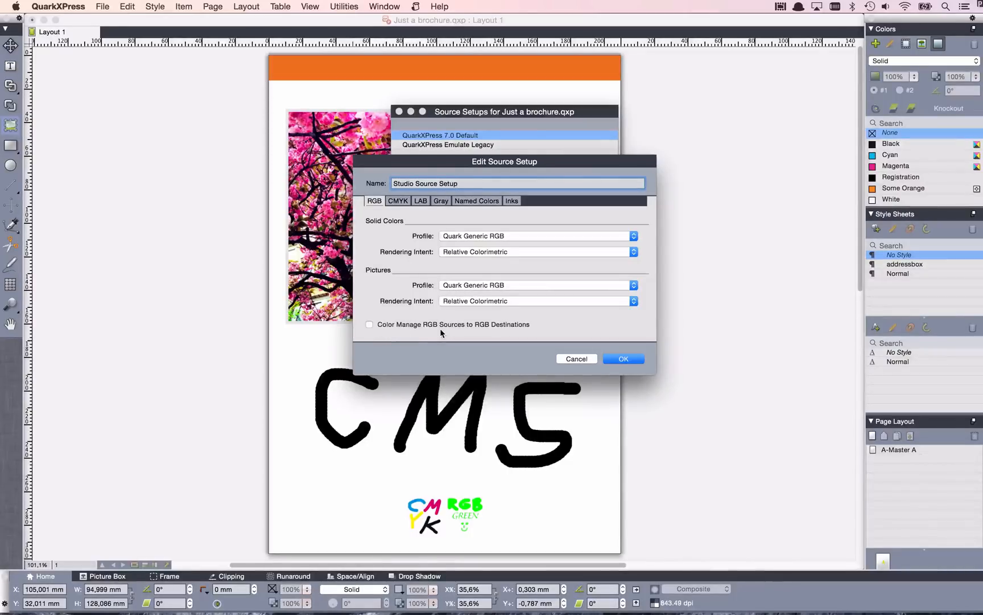
Enable color management of CMYK, RGB and Gray sources to their matching destinations in the source setup.
left_click(397, 202)
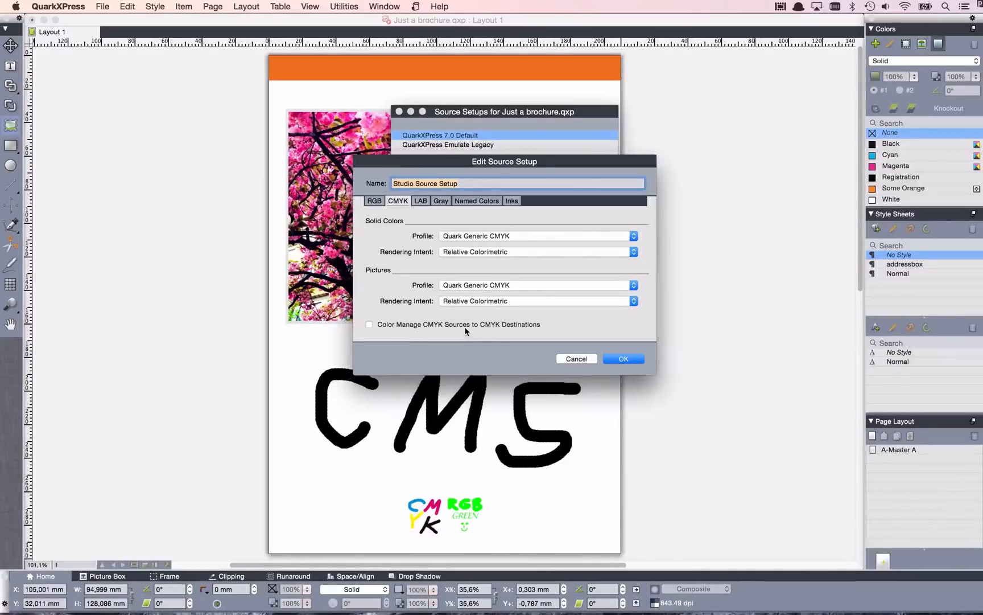
left_click(370, 324)
left_click(374, 200)
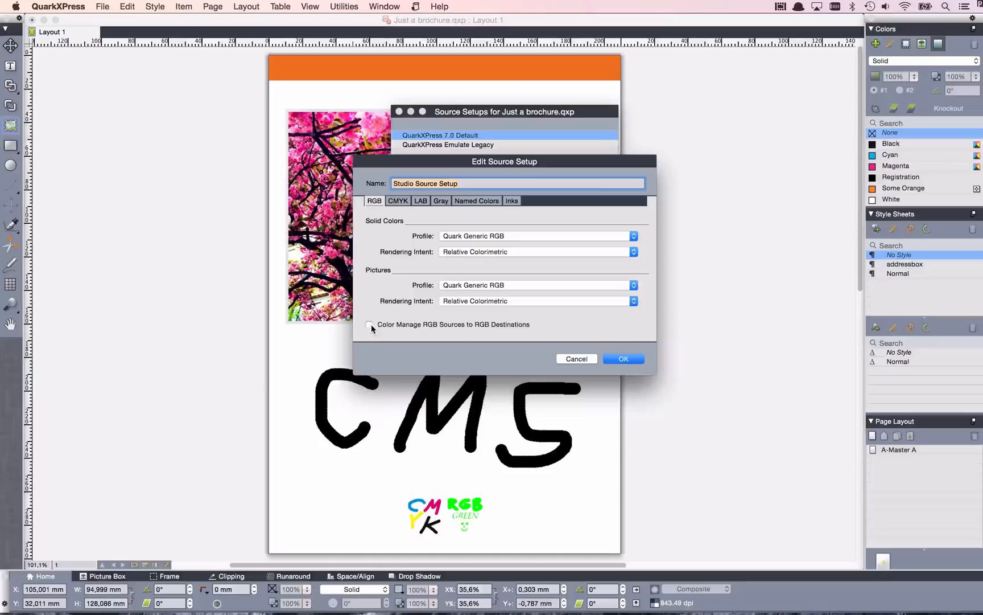
left_click(399, 203)
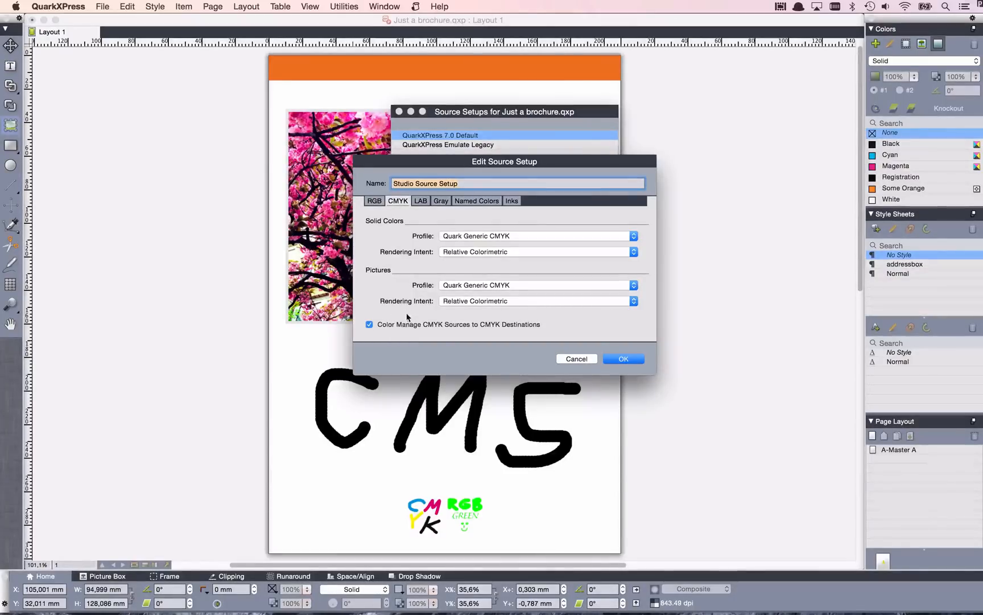
left_click(421, 203)
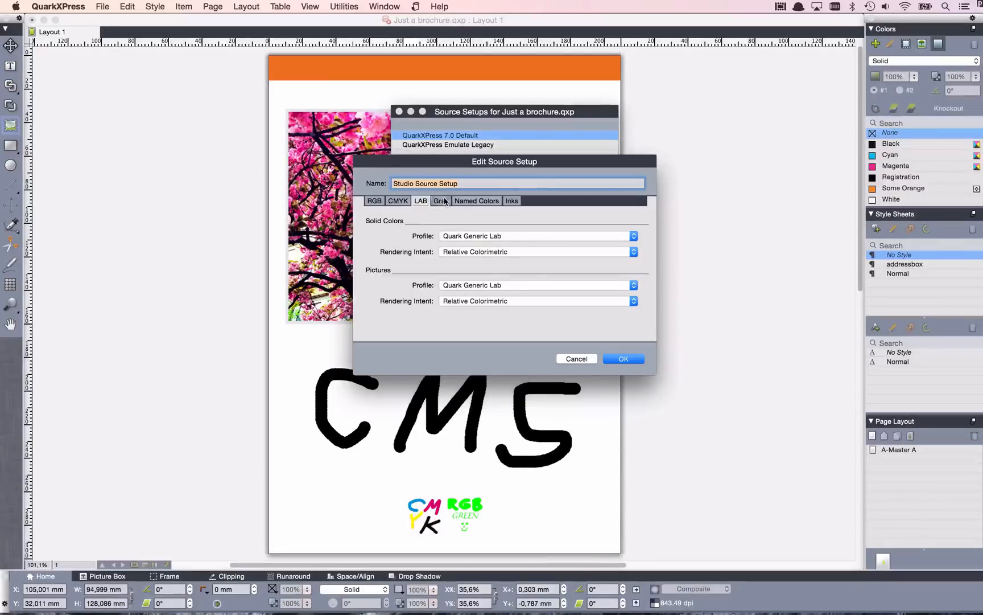
left_click(442, 201)
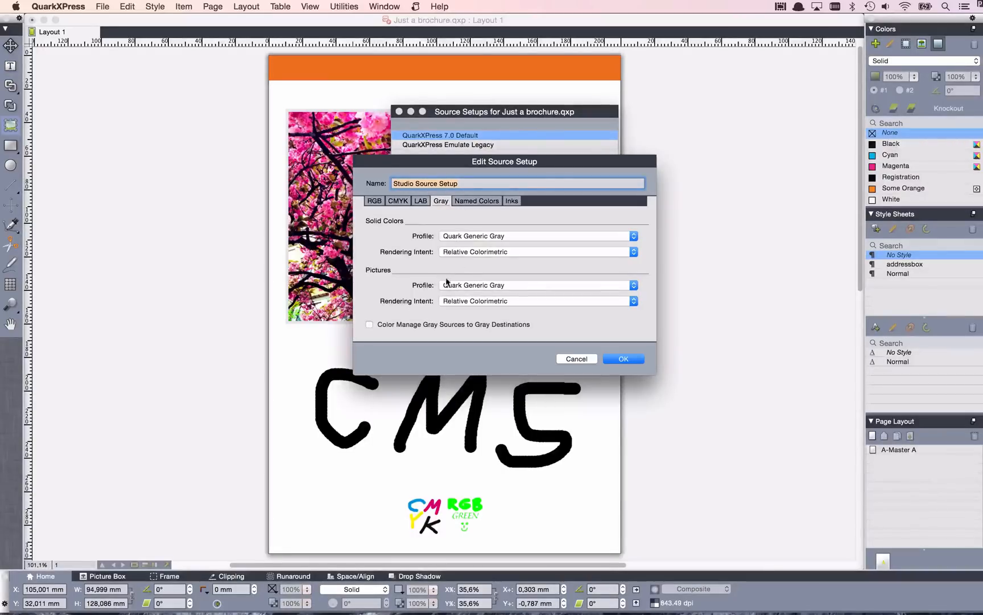
left_click(369, 324)
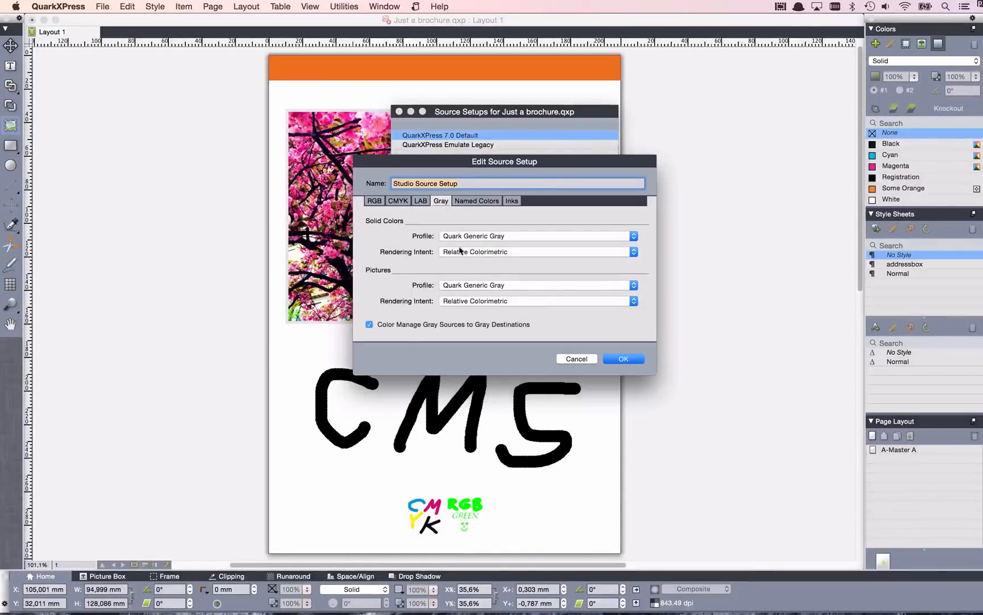
Check the source setup's named colors and inks, accept it, and save the source setups.
left_click(467, 203)
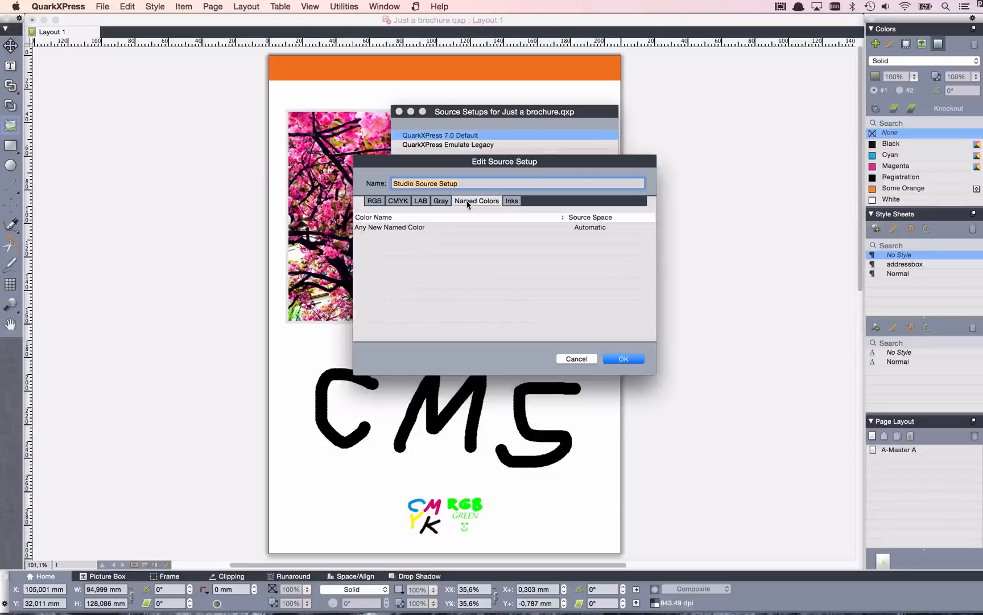
left_click(511, 200)
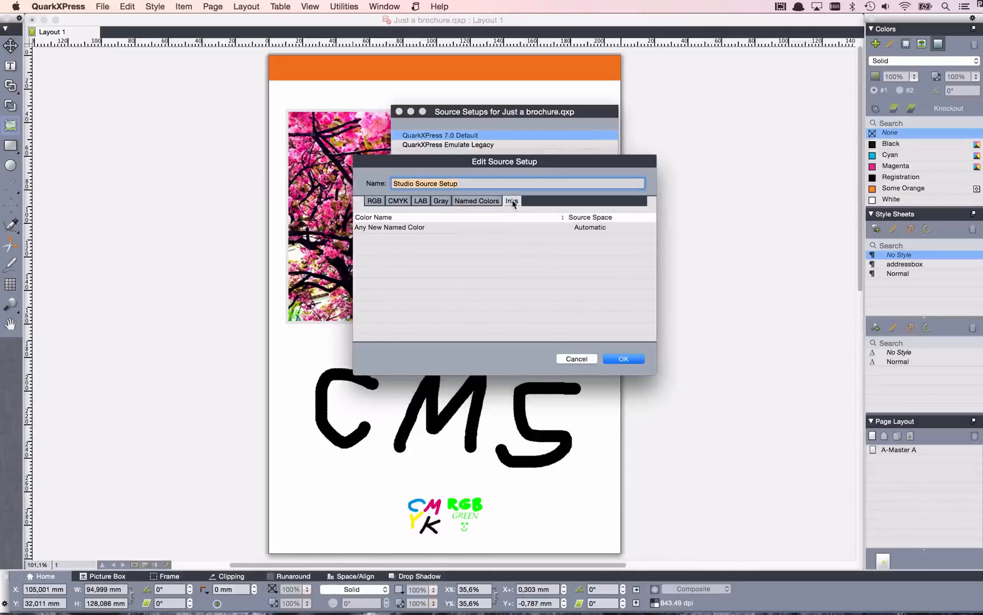
left_click(620, 359)
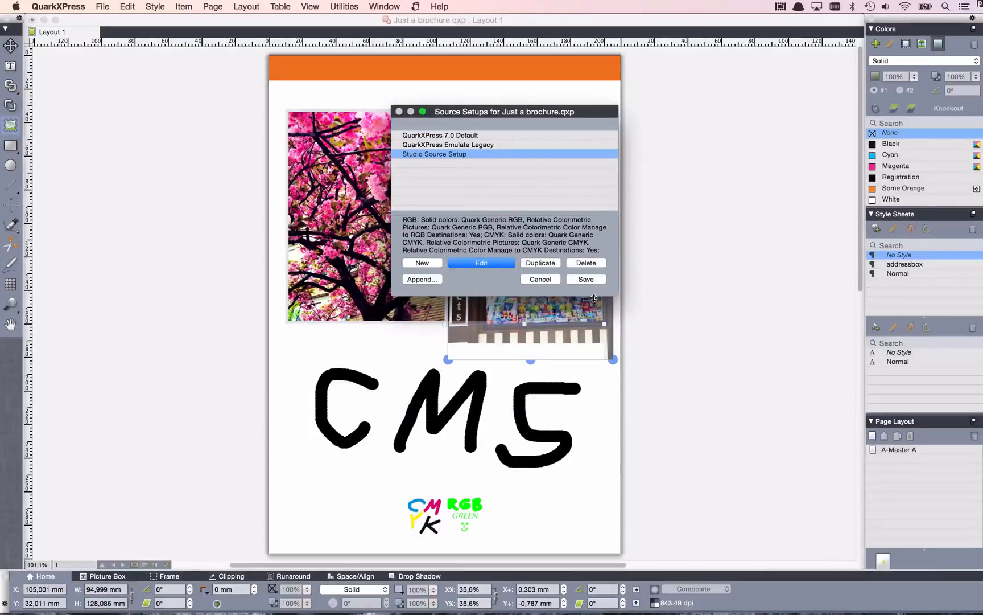
left_click(585, 279)
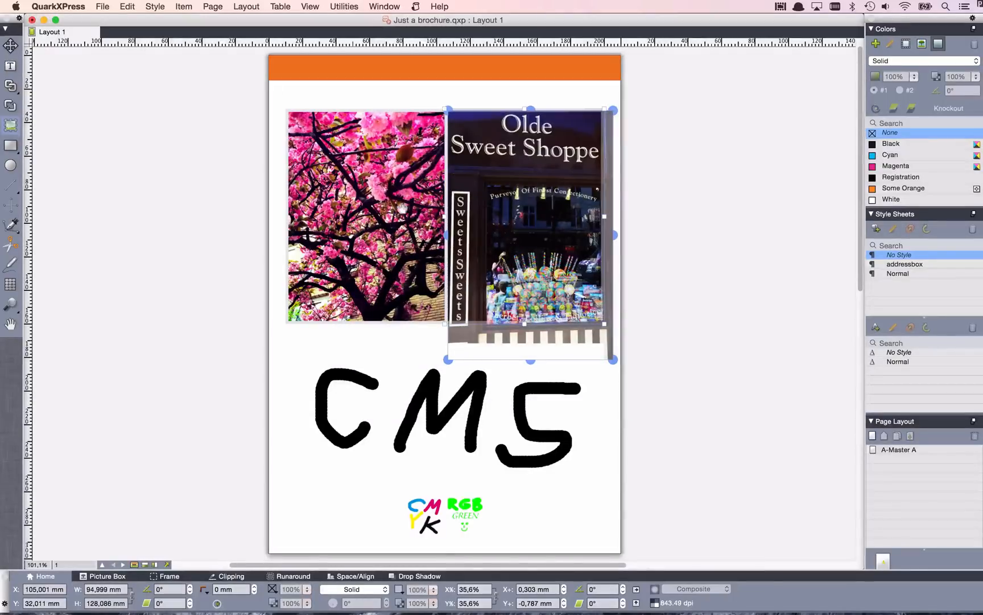
Create a new output color setup named Studio's CMYK and Spot Output.
left_click(128, 6)
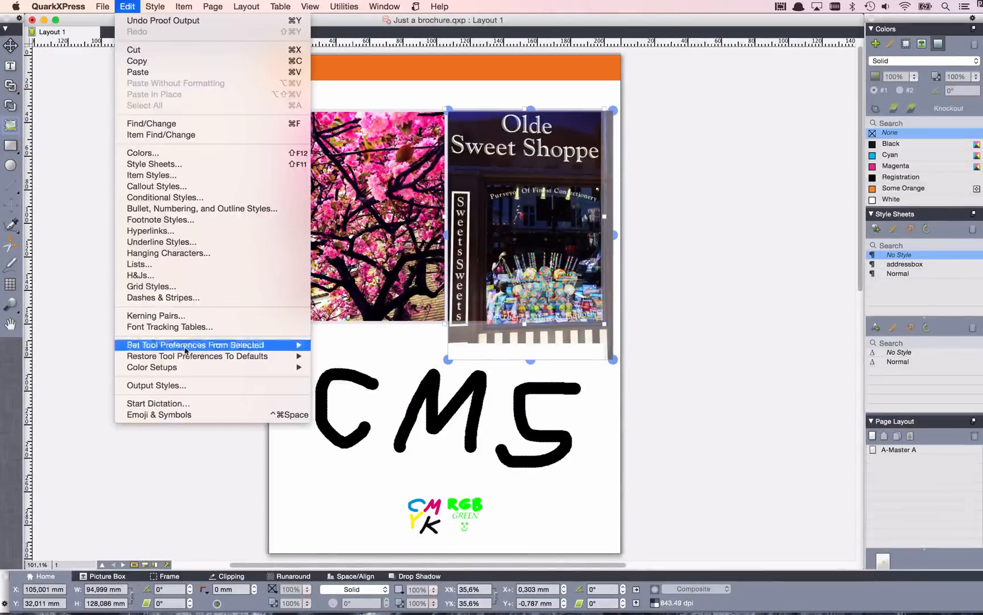
mouse_move(194, 367)
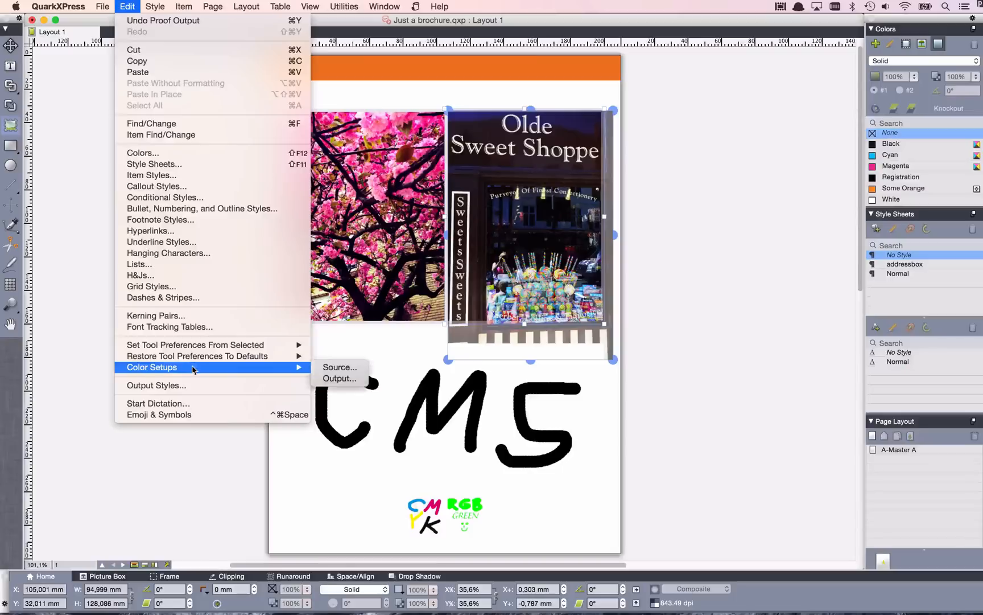
left_click(339, 378)
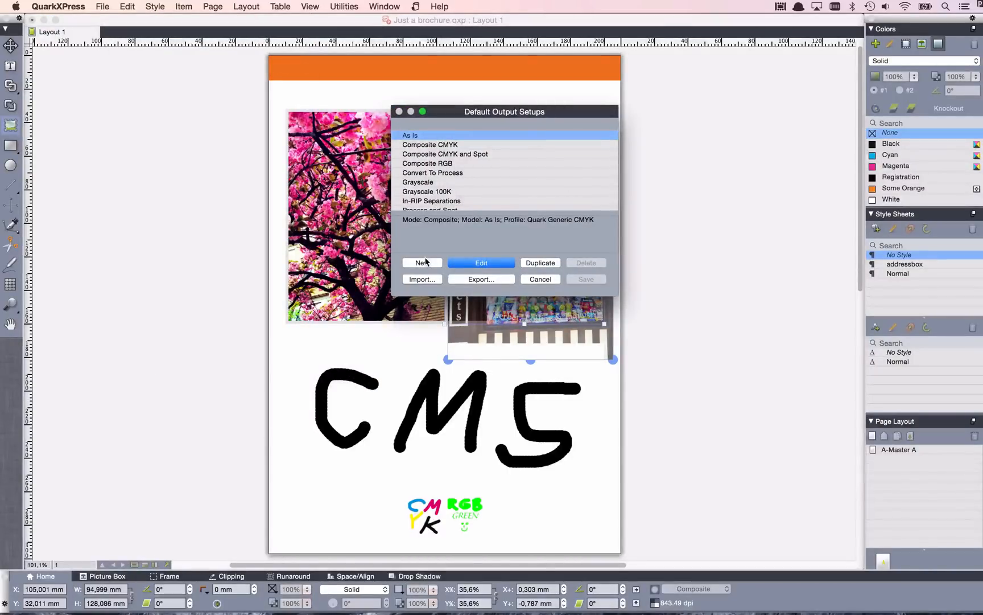
left_click(423, 263)
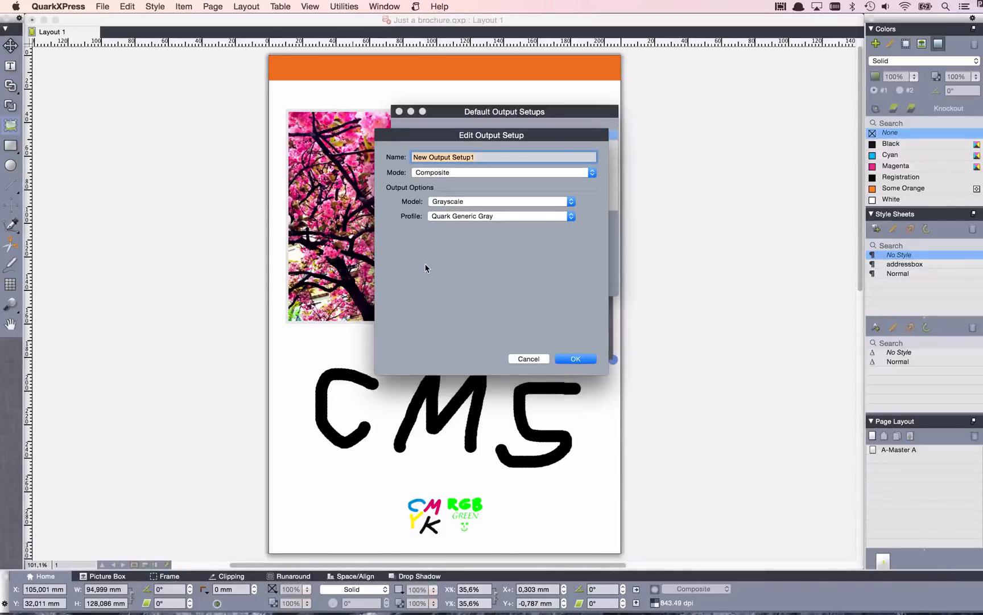
type("Studio's")
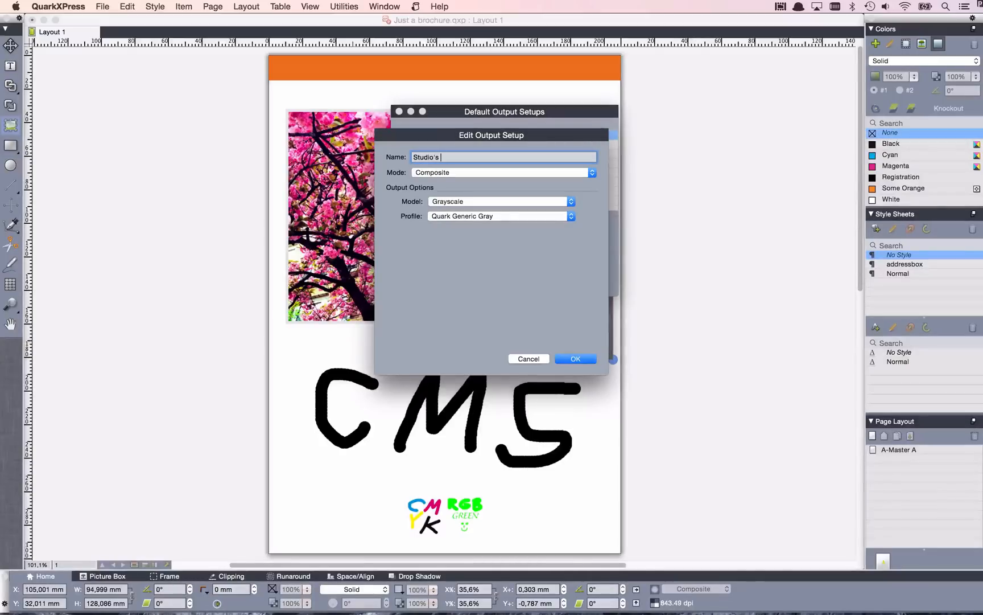
type(" CMYK and Sport")
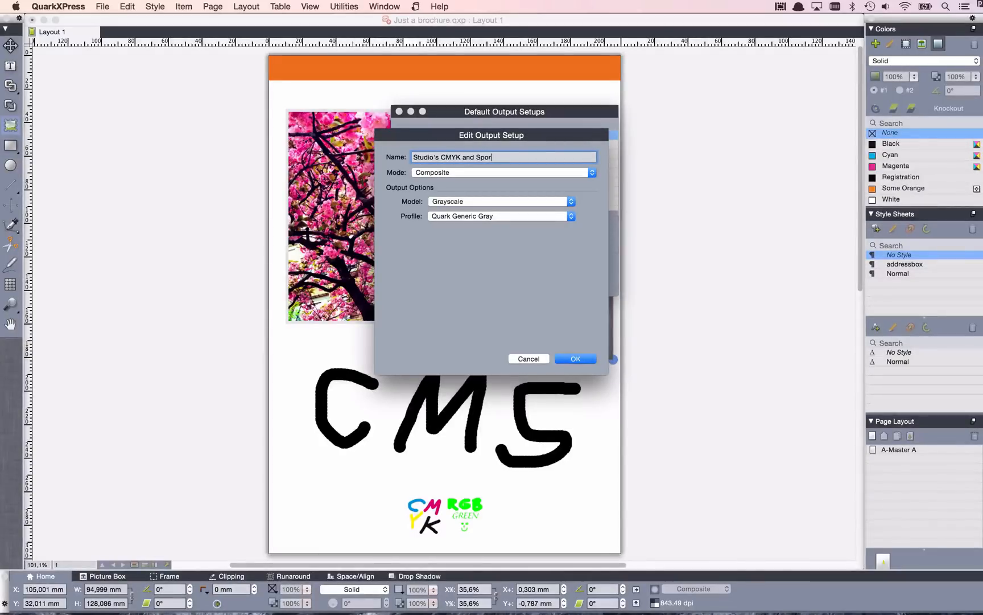
key("BackSpace")
type("t Output")
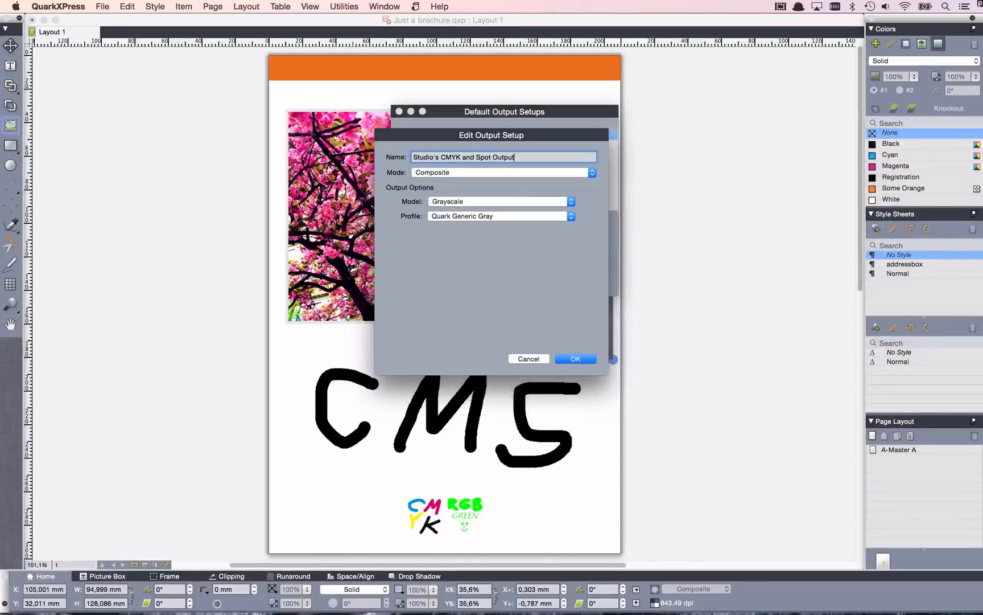
Set the output setup to Composite mode, CMYK model and the ISO Coated v2 300% (ECI) profile, without converting spot inks to process.
left_click(522, 172)
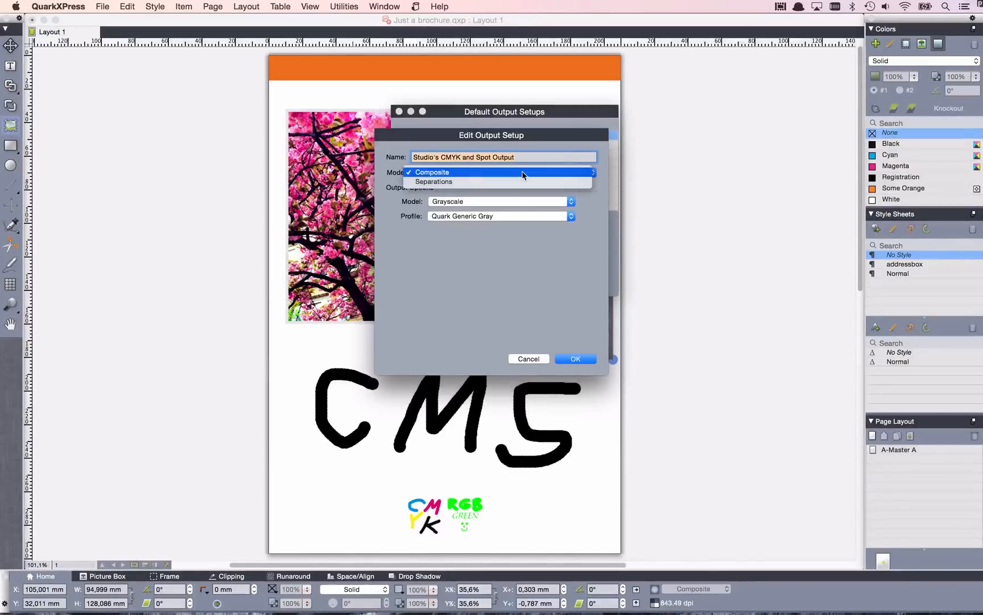
left_click(522, 172)
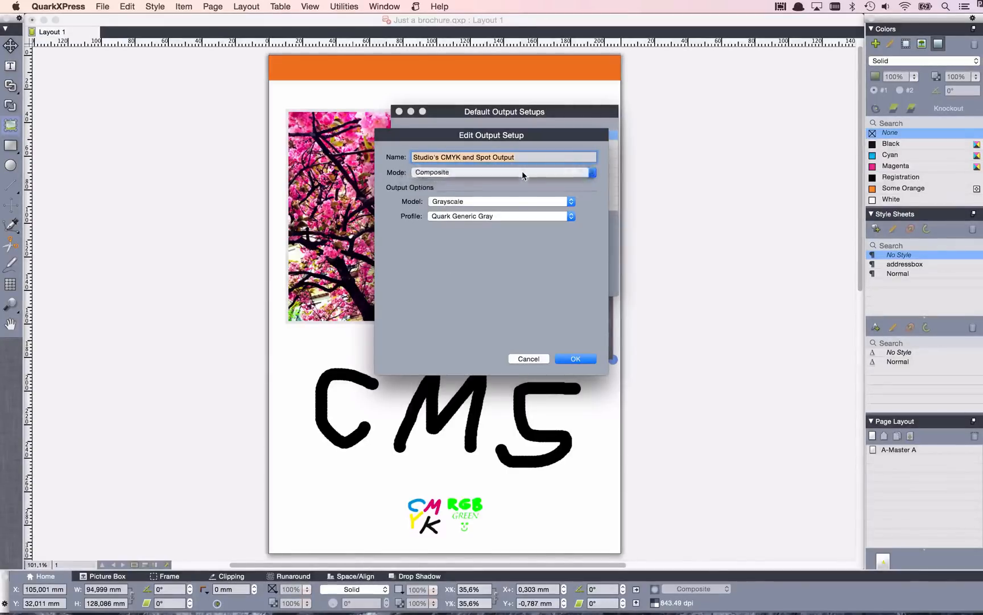
left_click(513, 201)
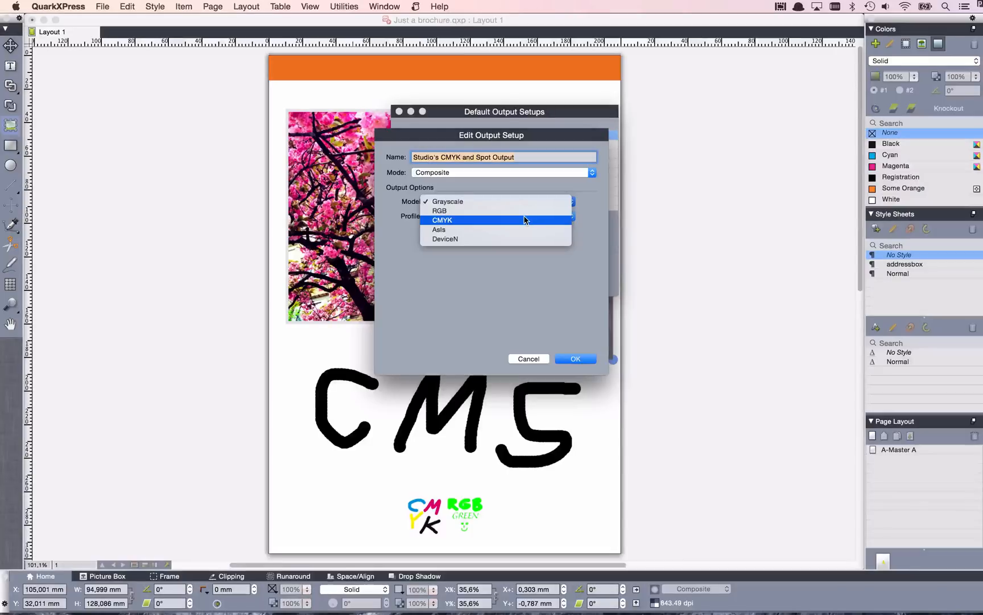
left_click(524, 220)
left_click(471, 203)
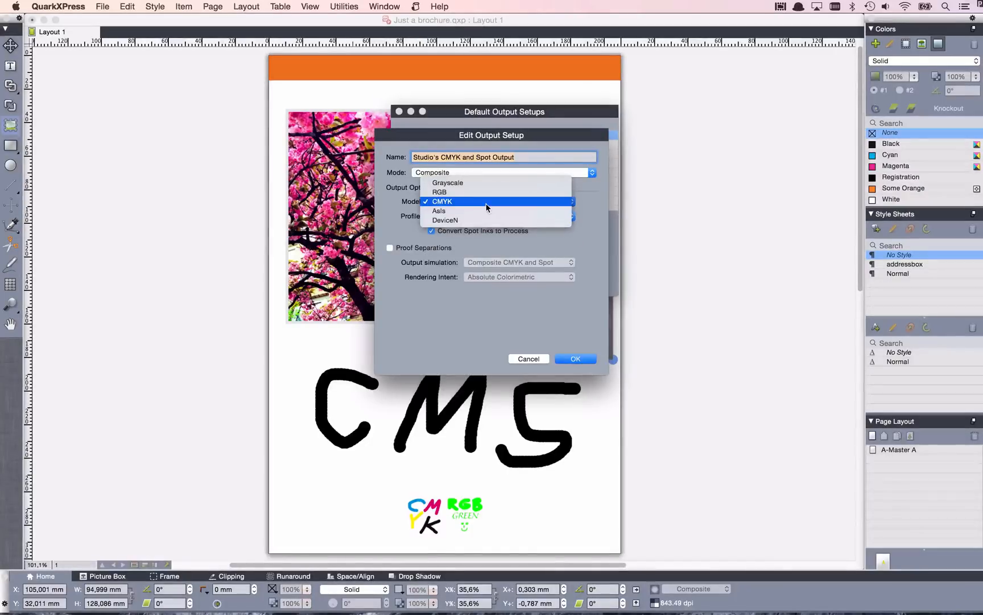
left_click(486, 203)
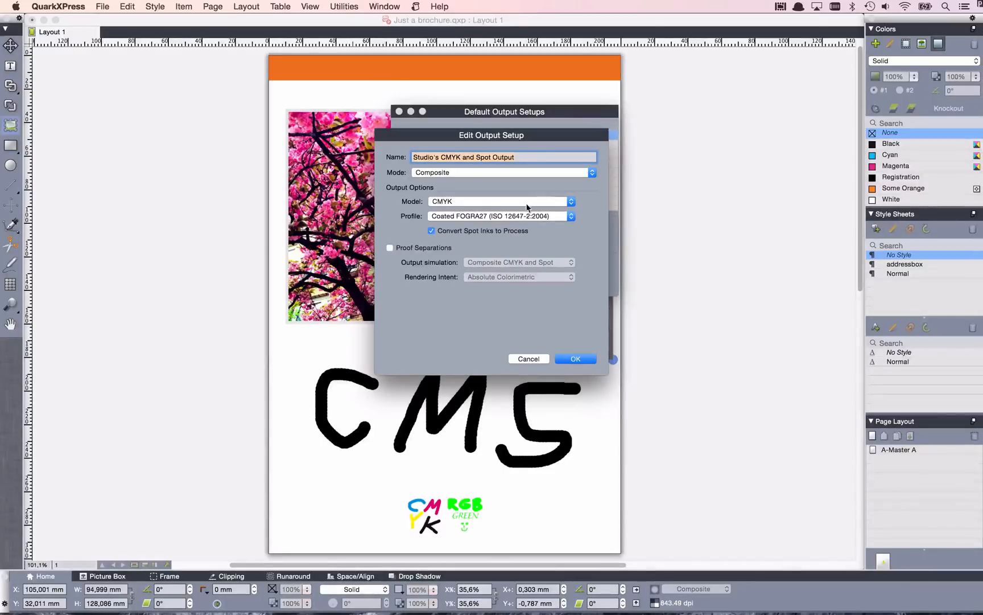
left_click(514, 216)
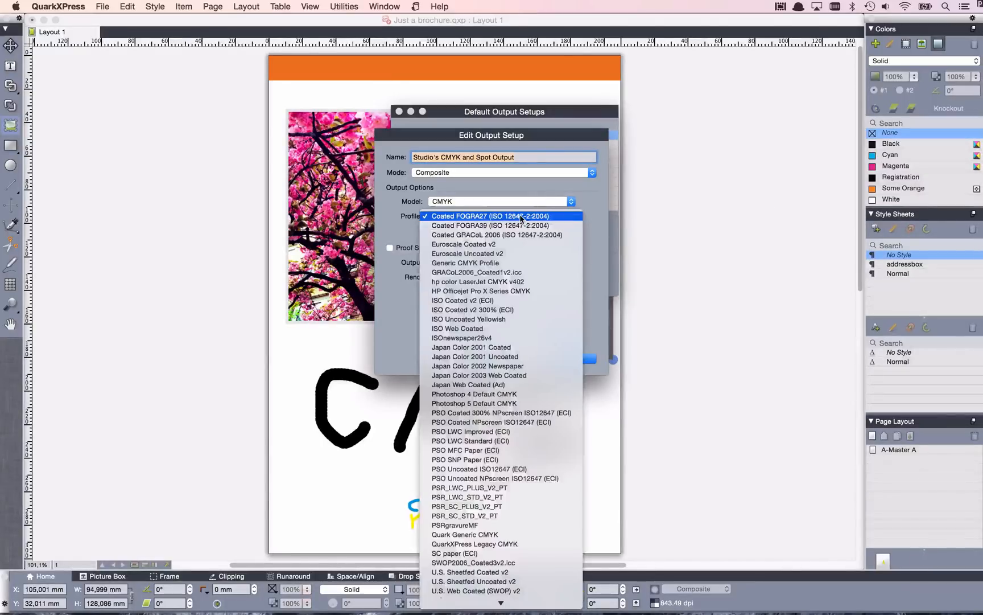
left_click(512, 312)
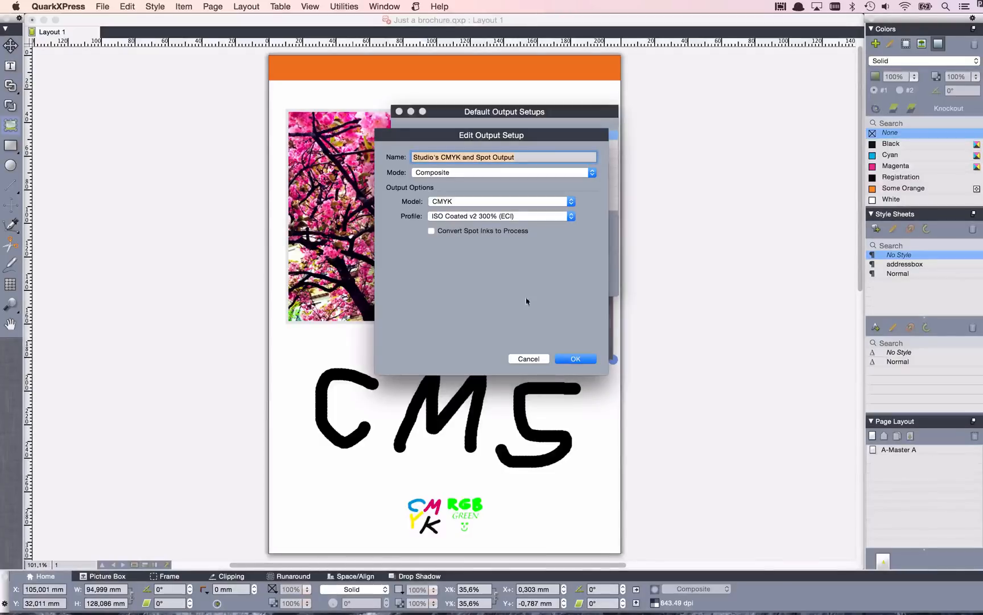
left_click(572, 360)
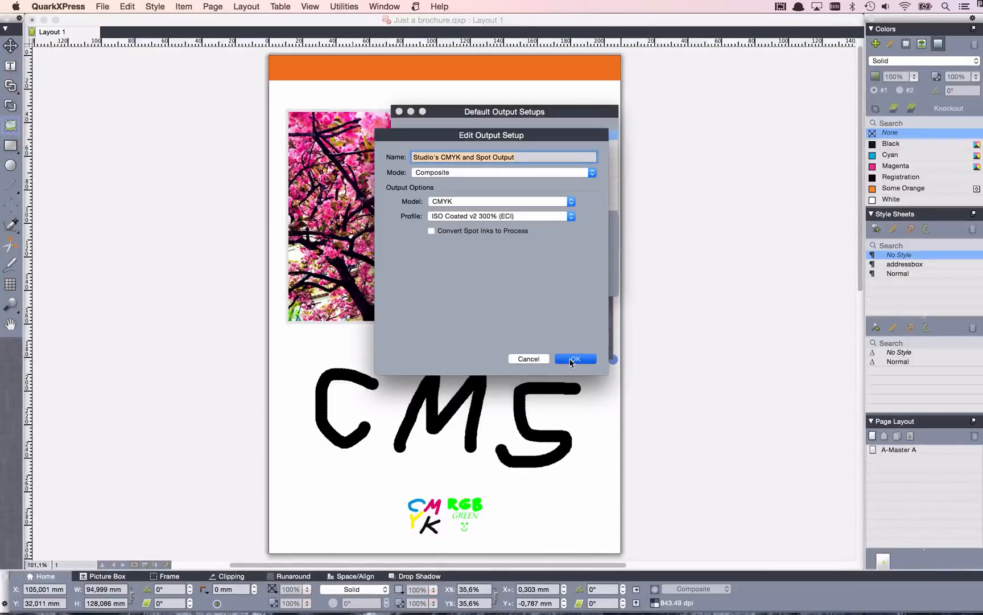
Review the output setup's available modes and color models, accept the setup, and save the output setups.
left_click(555, 173)
left_click(554, 174)
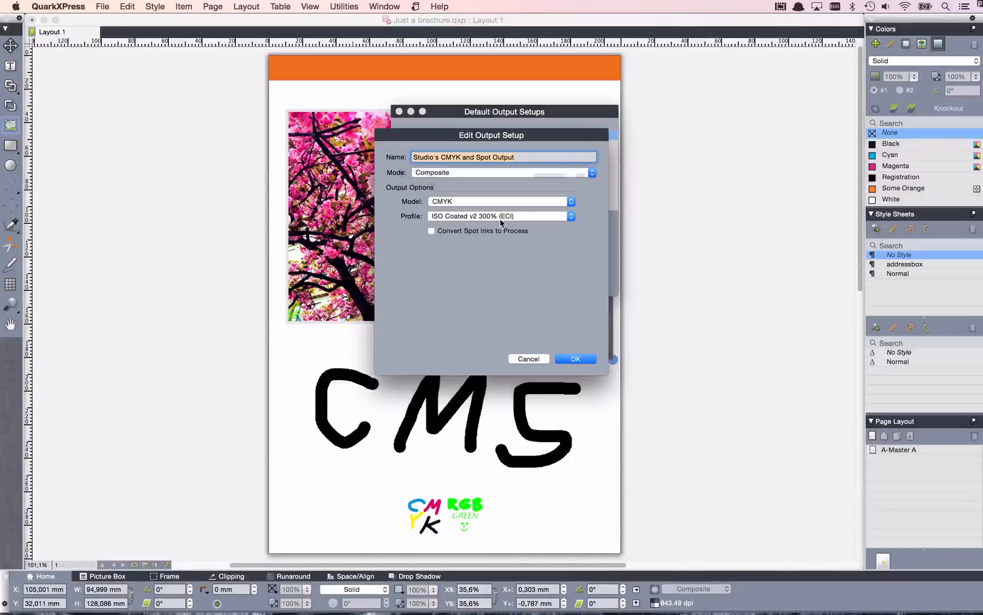
left_click(497, 203)
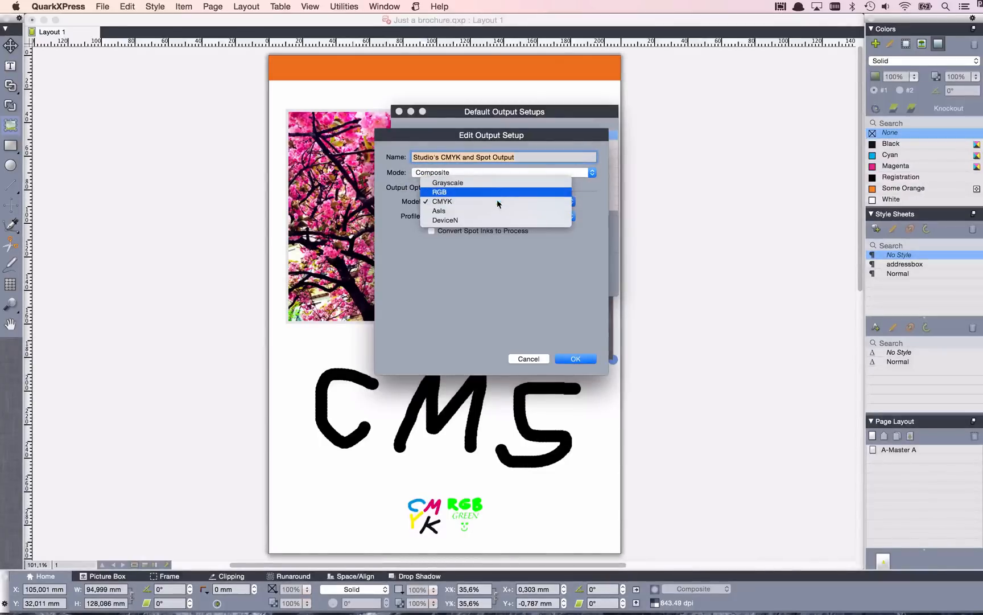
left_click(520, 281)
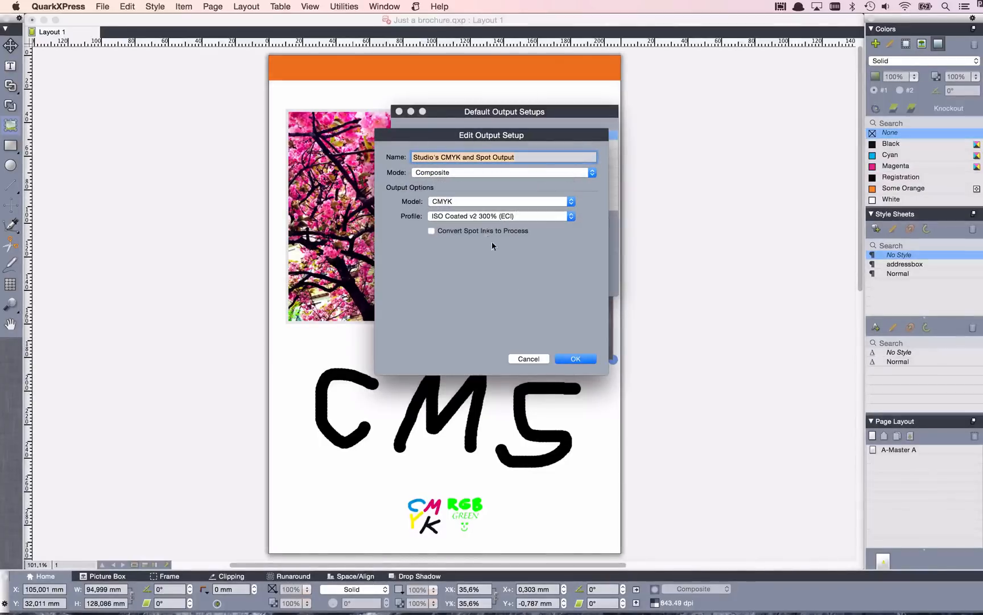
left_click(574, 357)
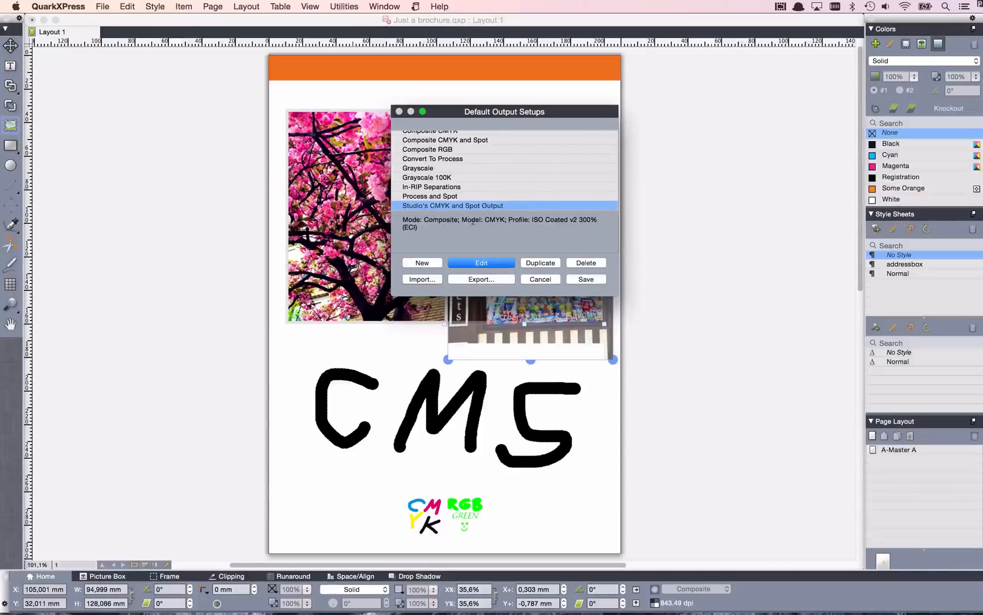
left_click(576, 279)
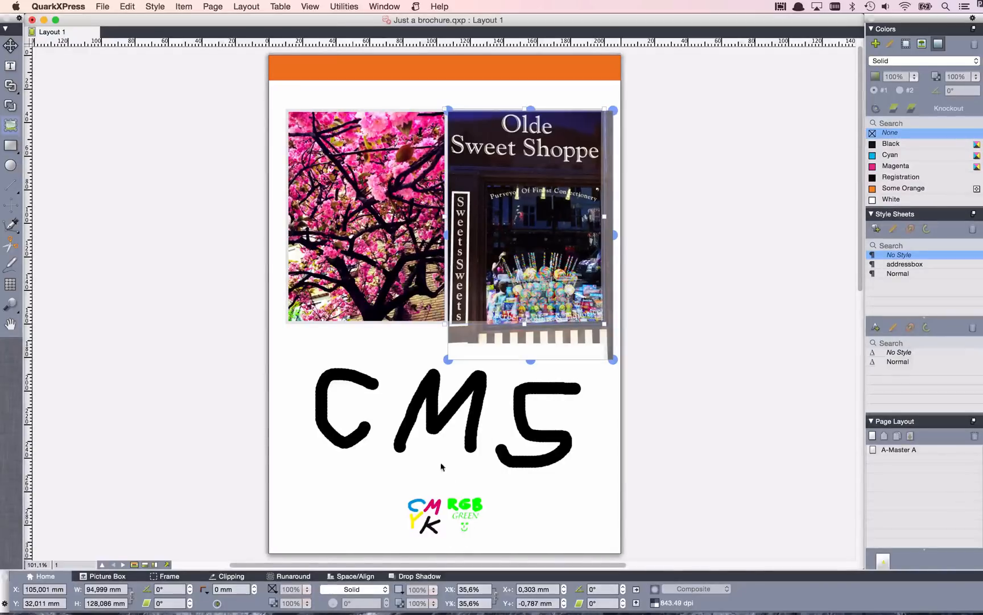
Soft-proof the layout with the Studio's CMYK and Spot Output setup.
left_click(310, 5)
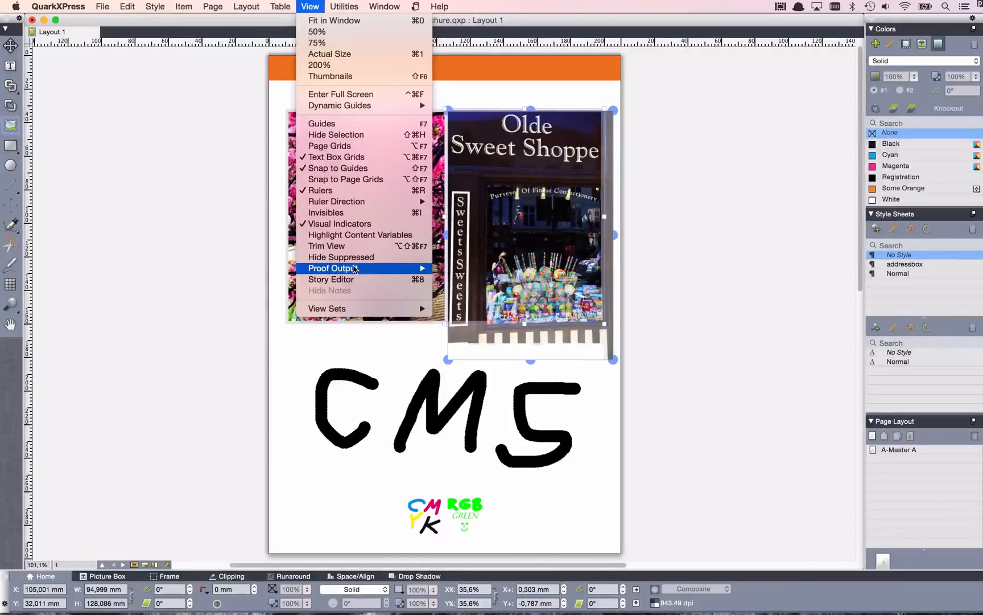
mouse_move(354, 268)
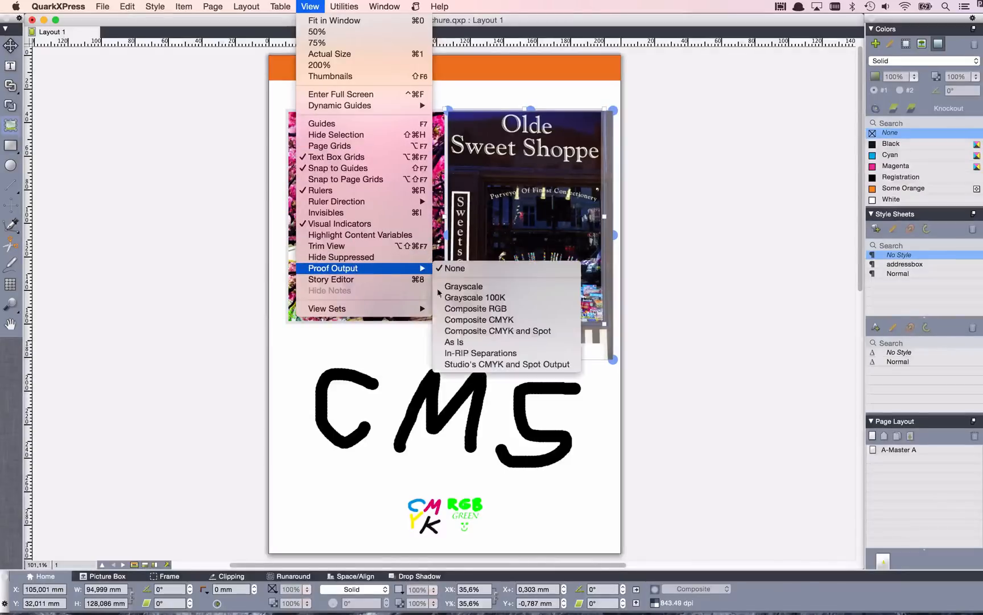
left_click(569, 367)
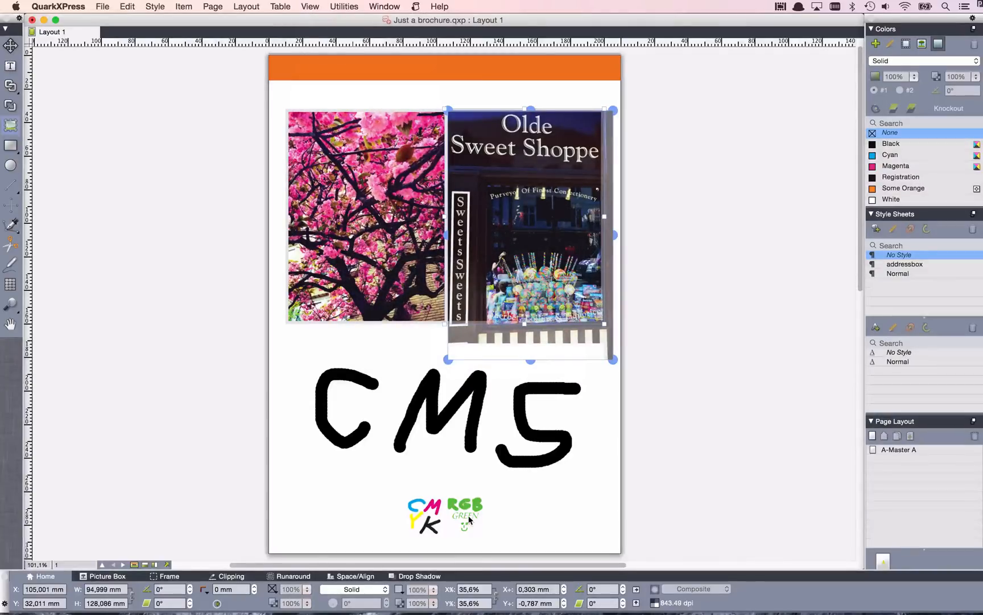
Compare the small CMYK and RGB green artwork up close with proof output None and with Studio's CMYK and Spot Output.
left_click_drag(377, 483, 504, 544)
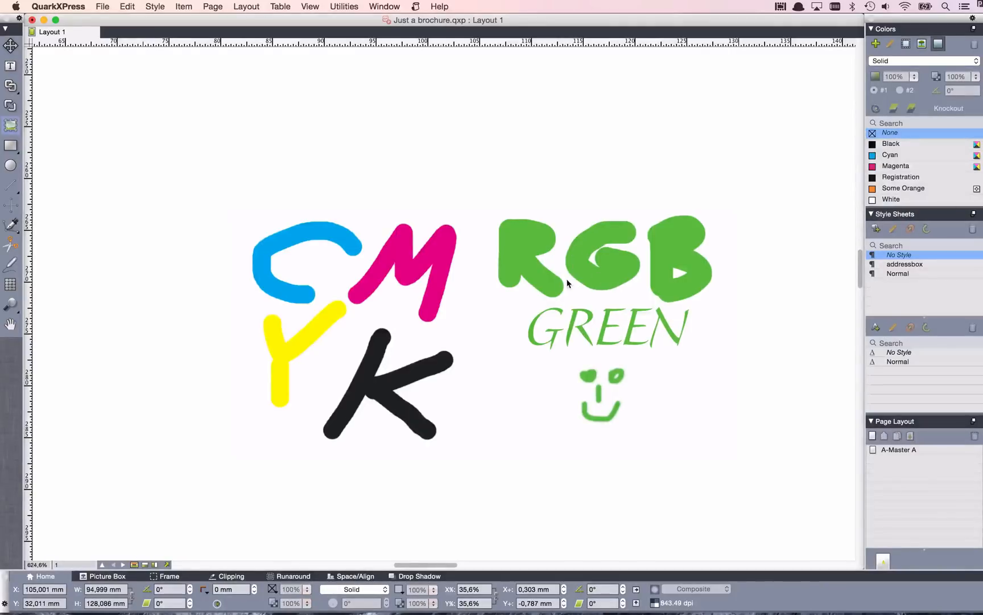
left_click(308, 6)
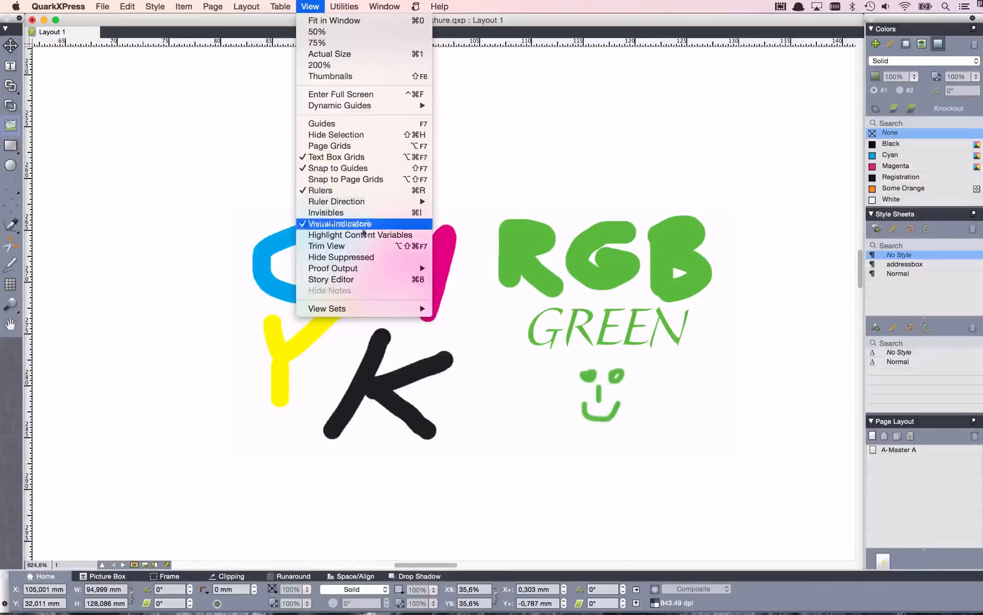
mouse_move(362, 268)
left_click(480, 275)
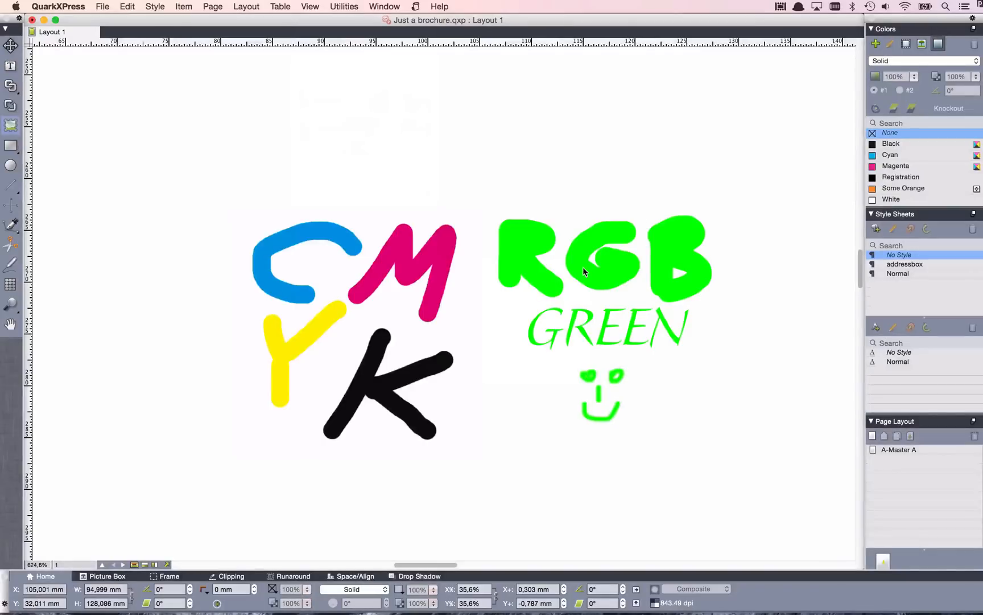
left_click(310, 6)
mouse_move(381, 273)
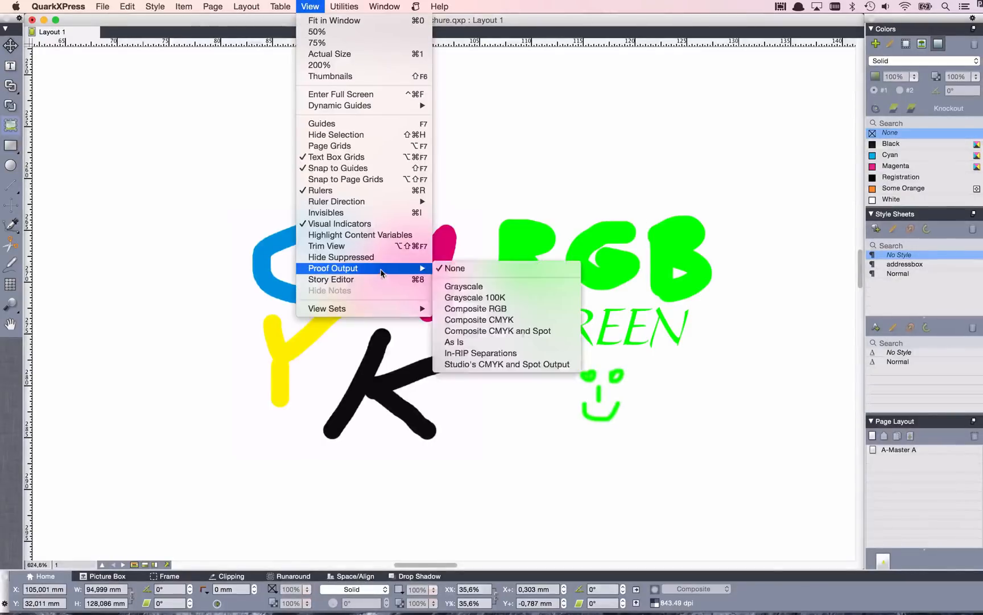
left_click(520, 365)
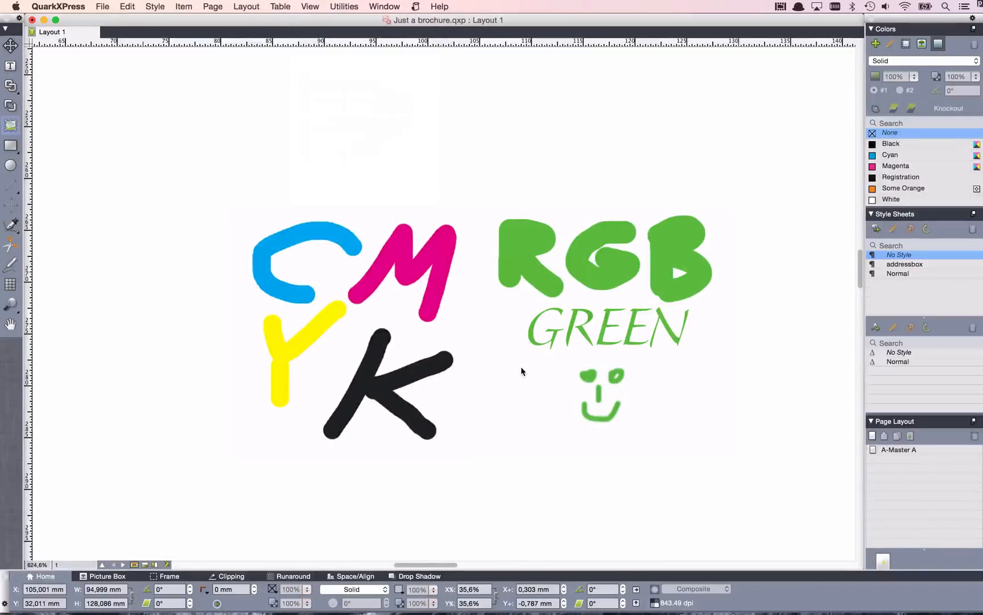
key("super+0")
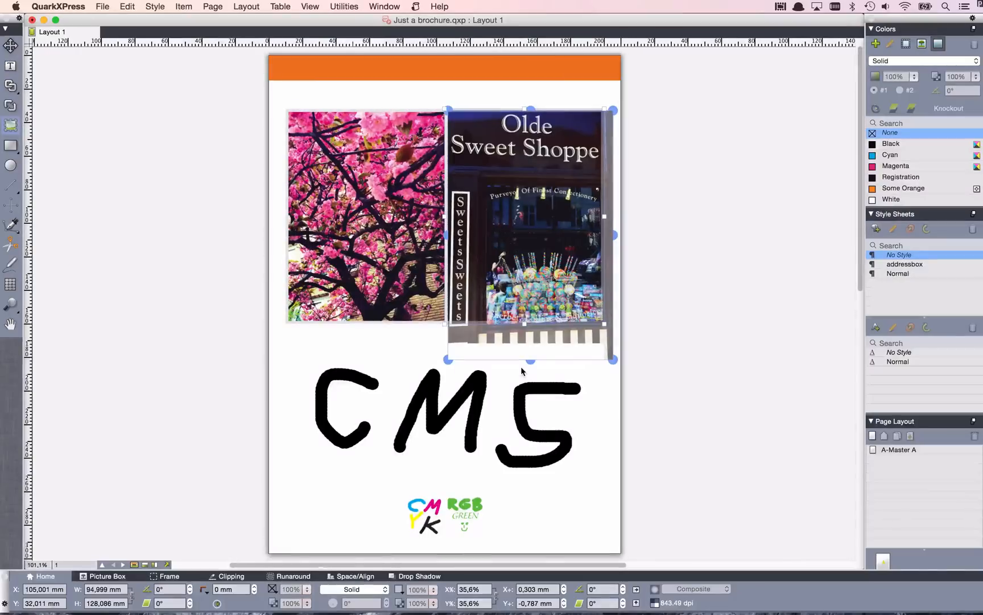
In the print layout's Color Manager preferences, choose Studio Source Setup as source setup and enable access to picture profiles.
left_click(267, 462)
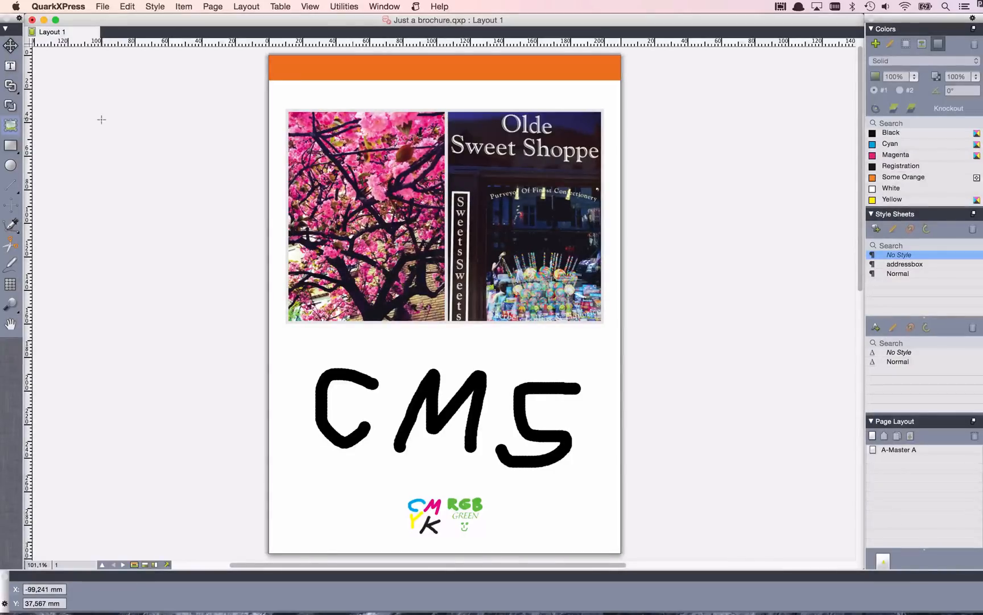
left_click(66, 4)
left_click(81, 100)
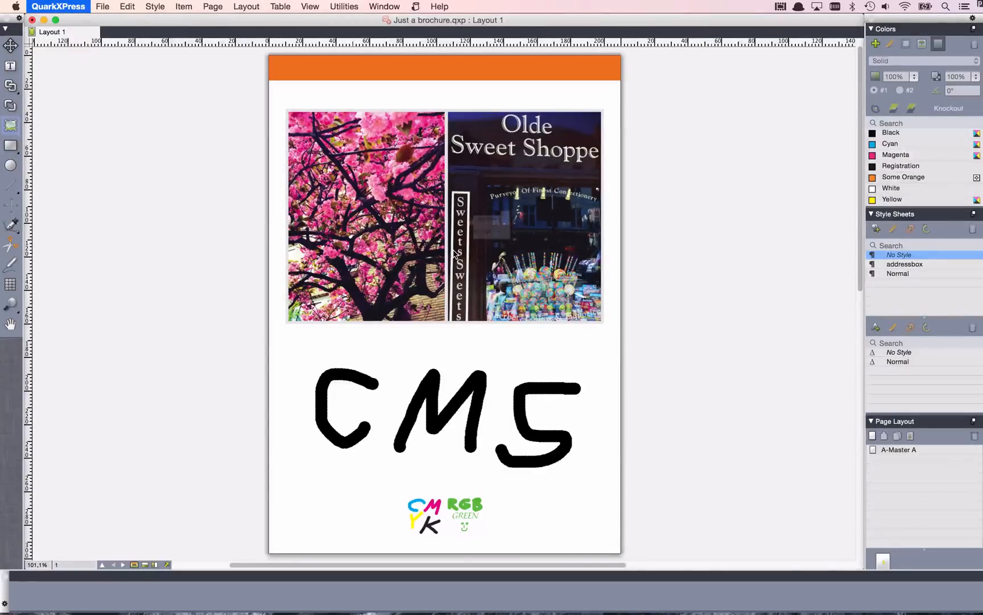
scroll(414, 281, "down", 4)
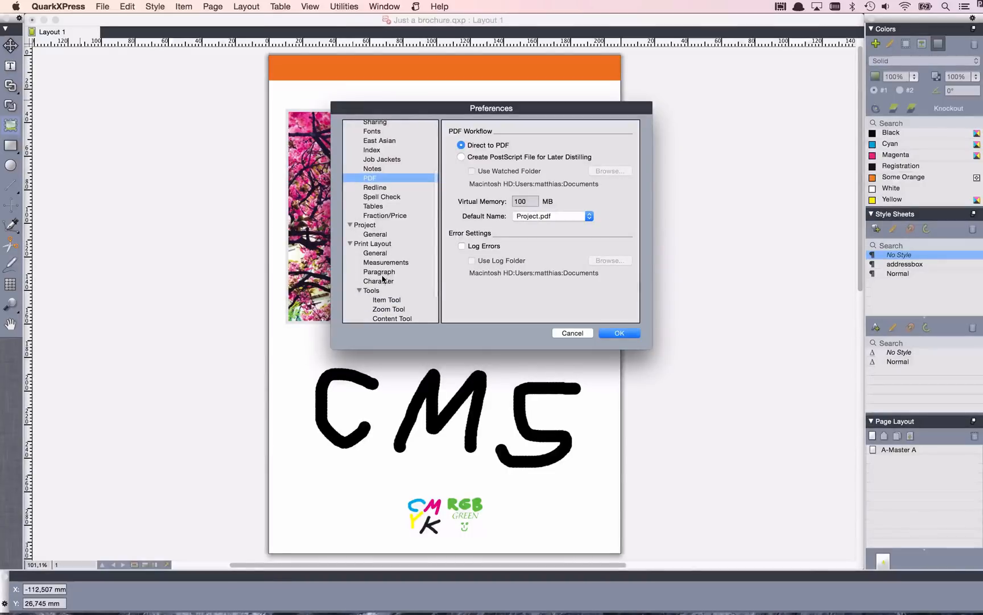
scroll(383, 280, "down", 2)
left_click(384, 309)
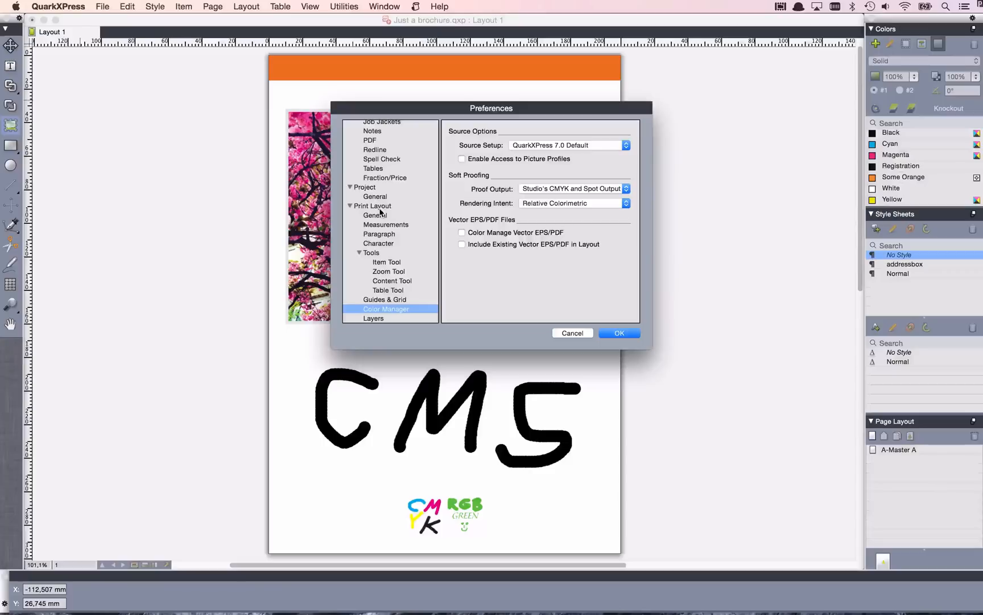
left_click(587, 145)
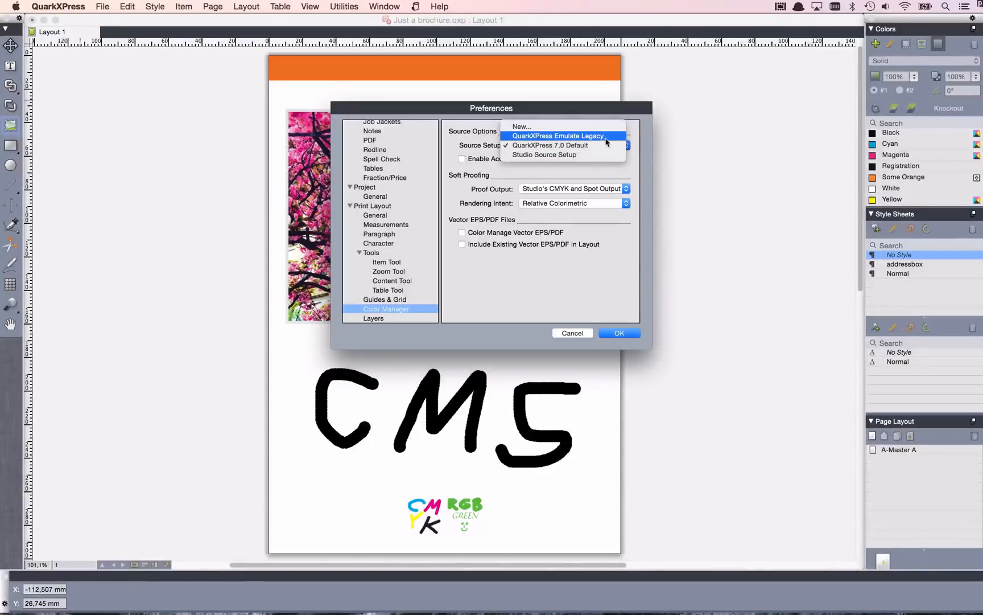
left_click(608, 154)
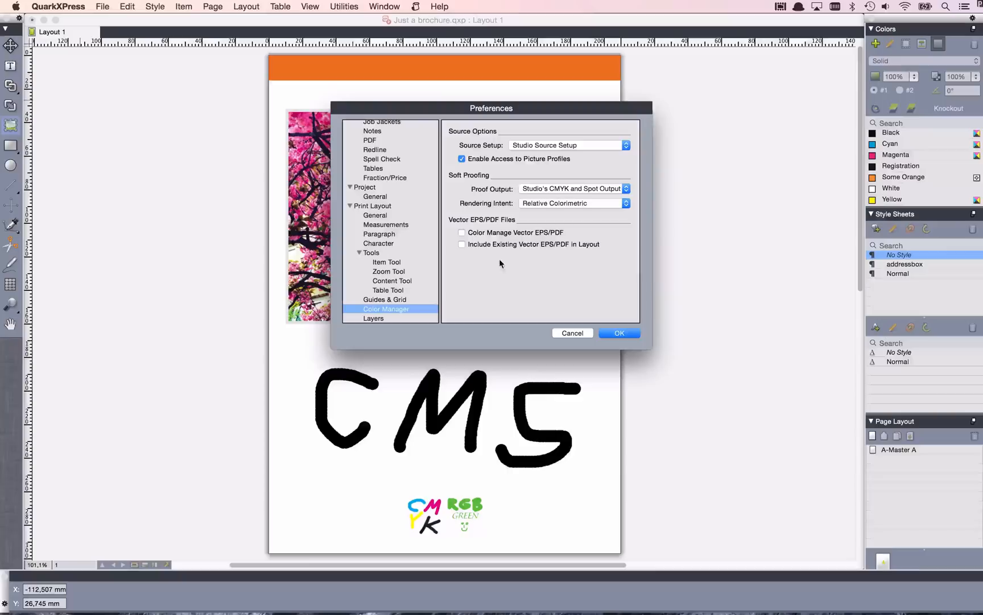
Enable color management of vector EPS/PDF files, include existing ones in the layout, and accept the preferences.
left_click(535, 232)
left_click(534, 244)
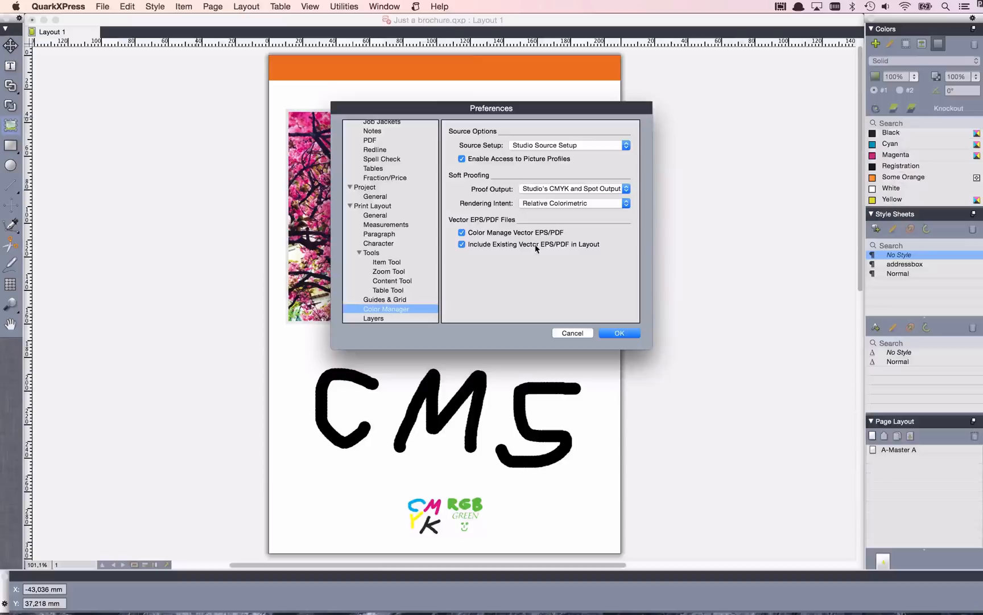
left_click(625, 334)
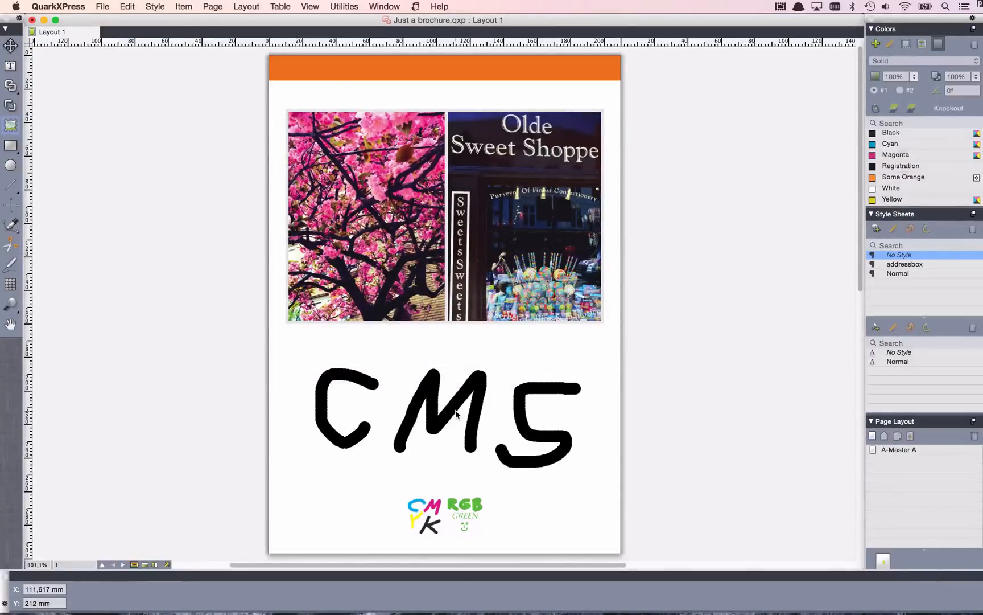
Start a PDF export of the brochure with the PDF/X-4 style.
key("super+alt+p")
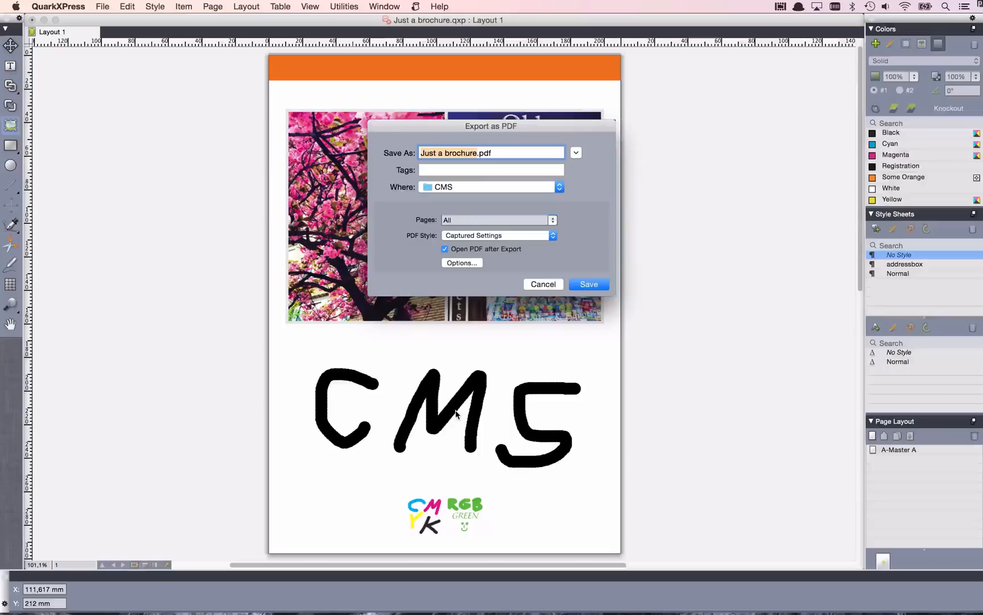
left_click(476, 237)
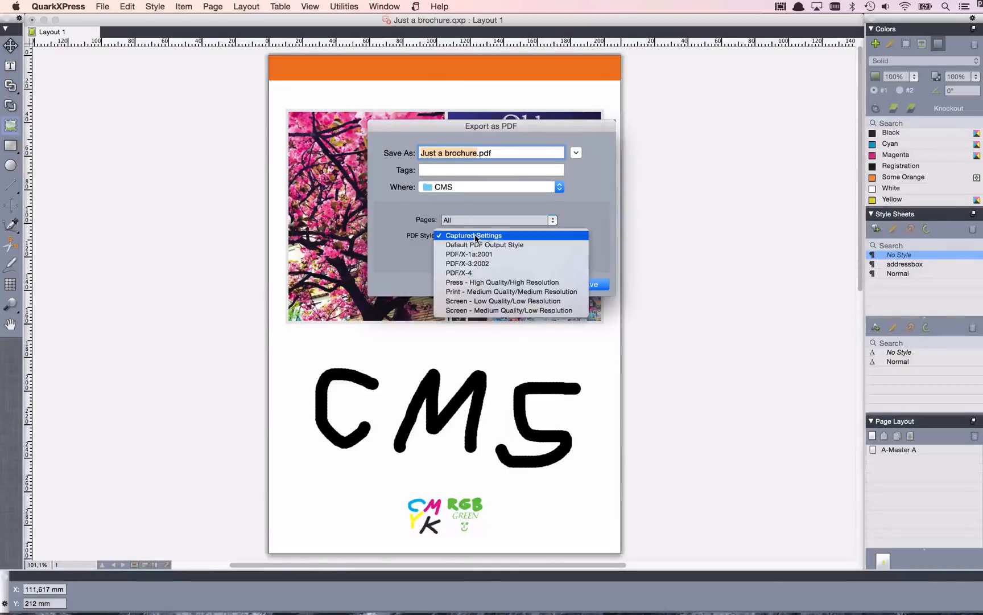
left_click(477, 272)
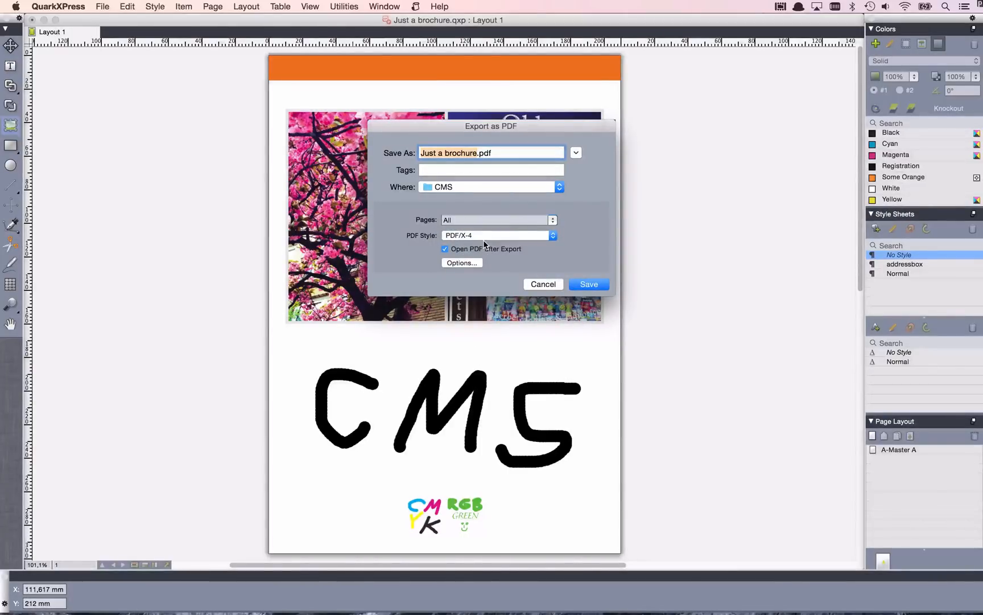
Set the monochrome image compression to ZIP in the PDF export options.
left_click(468, 263)
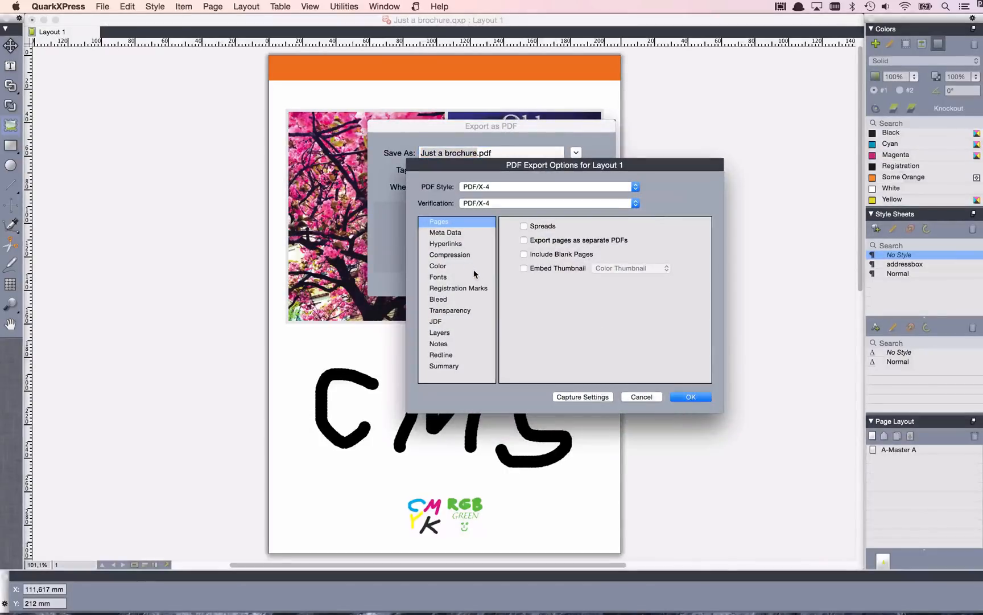
left_click(459, 255)
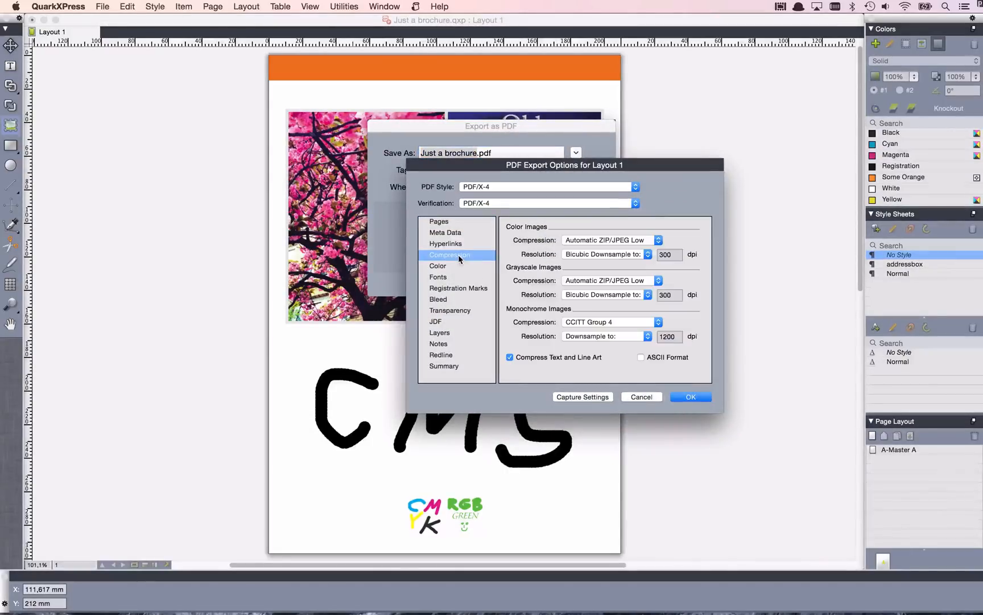
left_click(617, 321)
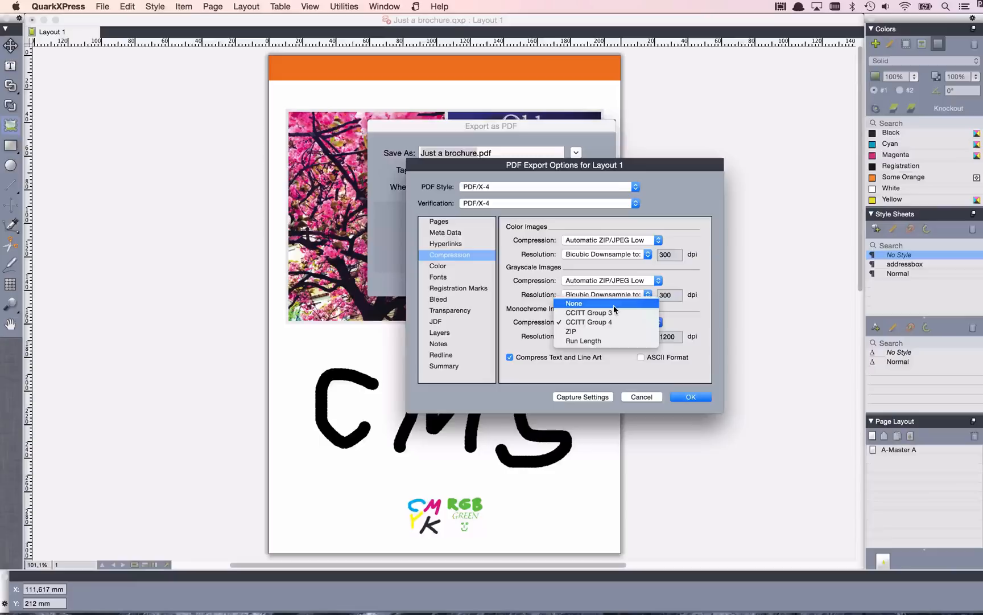
left_click(614, 305)
left_click(613, 322)
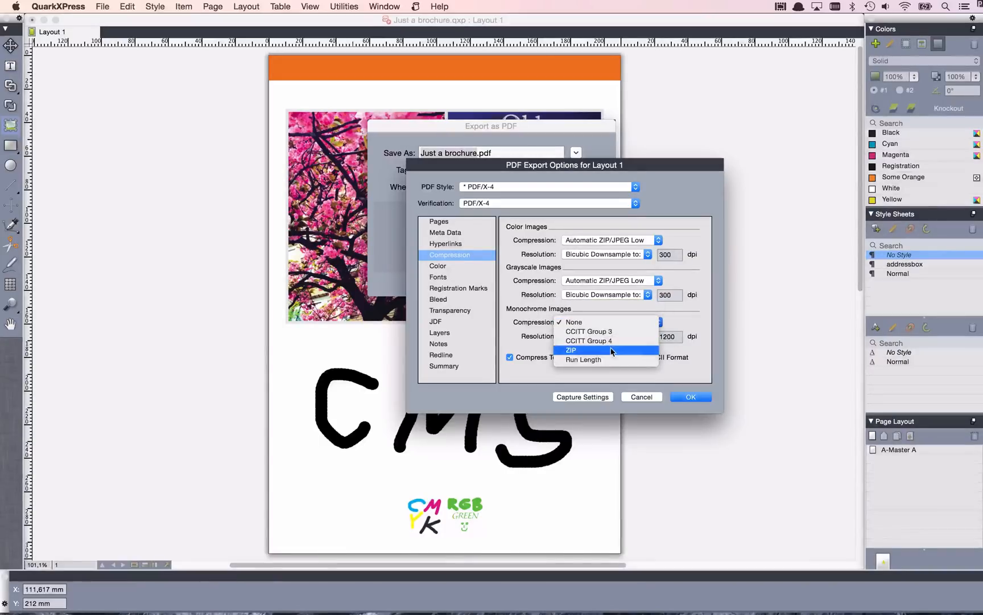
left_click(612, 350)
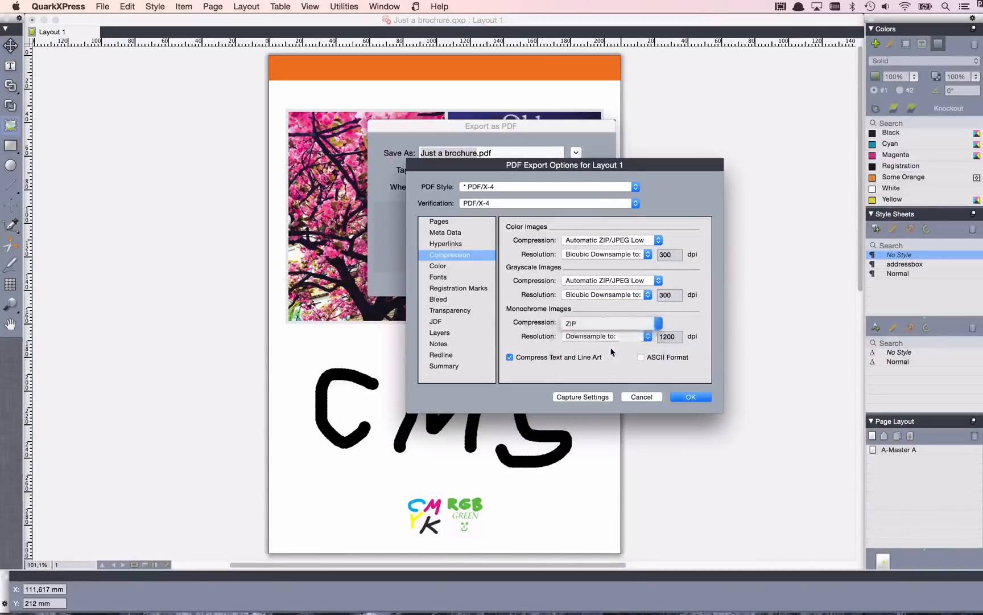
Set the export's color setup to Studio's CMYK and Spot Output, accept the options, and export Just a brochure.pdf.
left_click(452, 265)
left_click(606, 244)
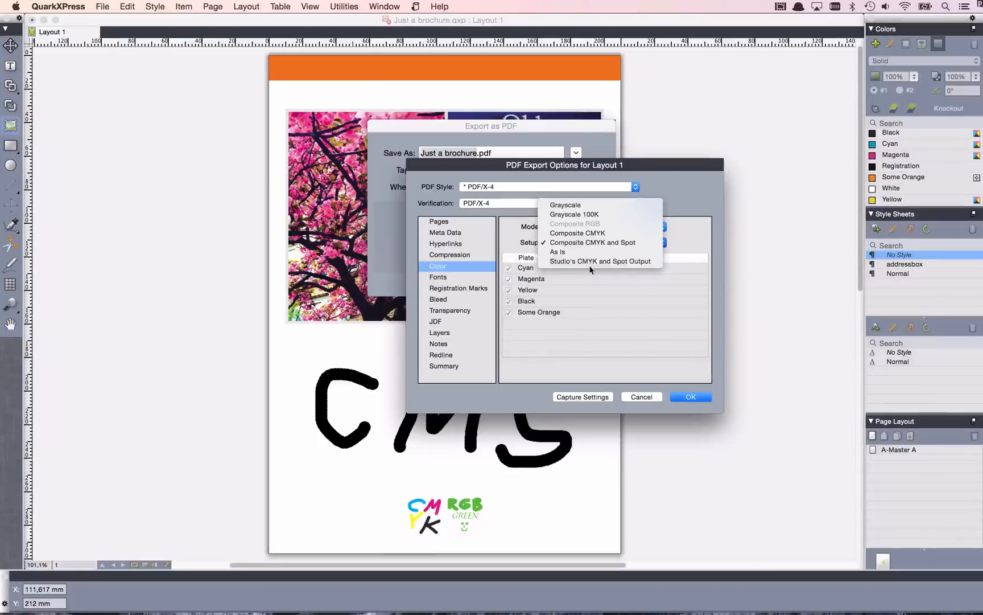
left_click(634, 262)
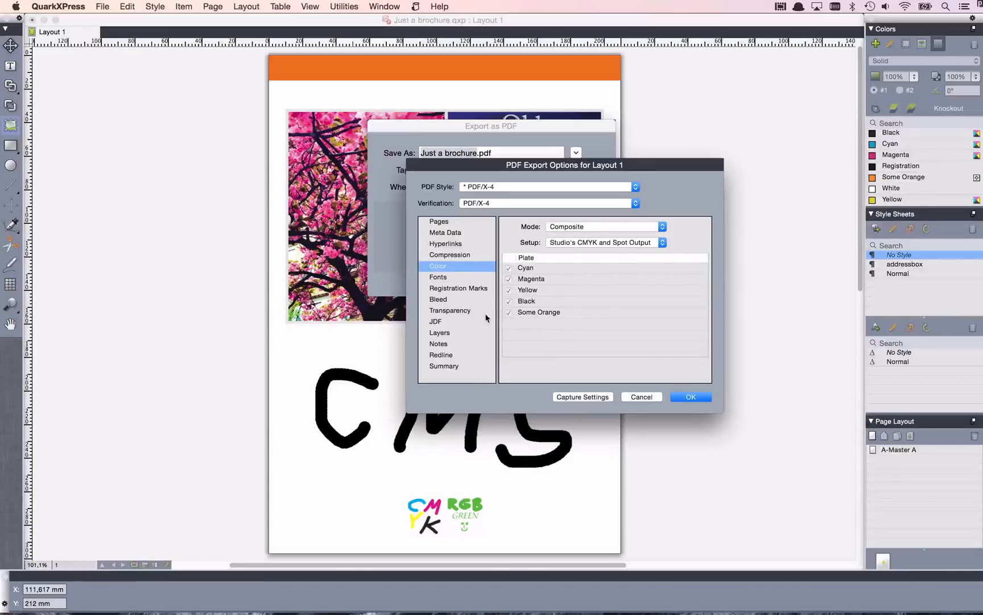
left_click(687, 398)
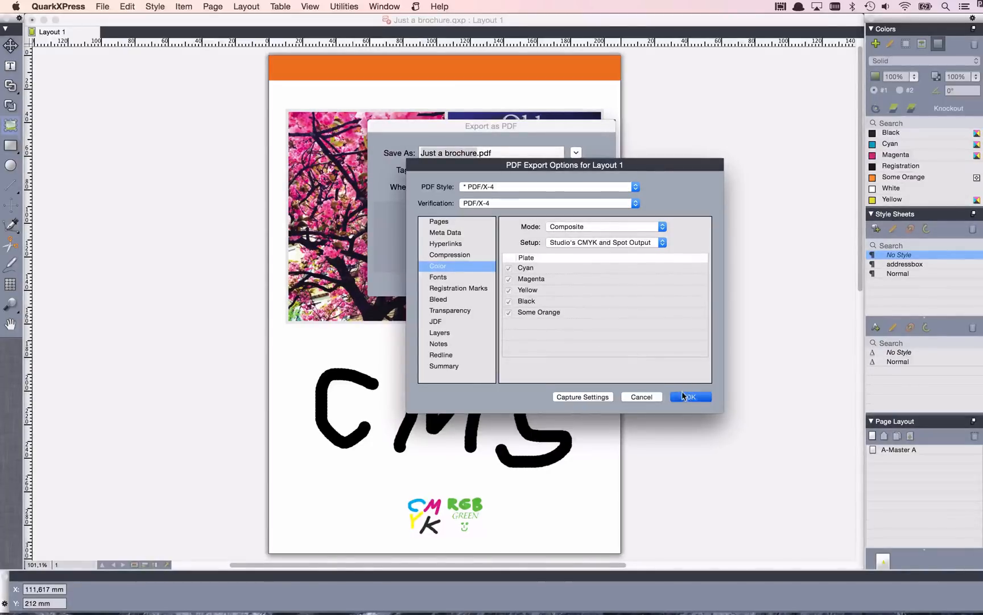
left_click(573, 285)
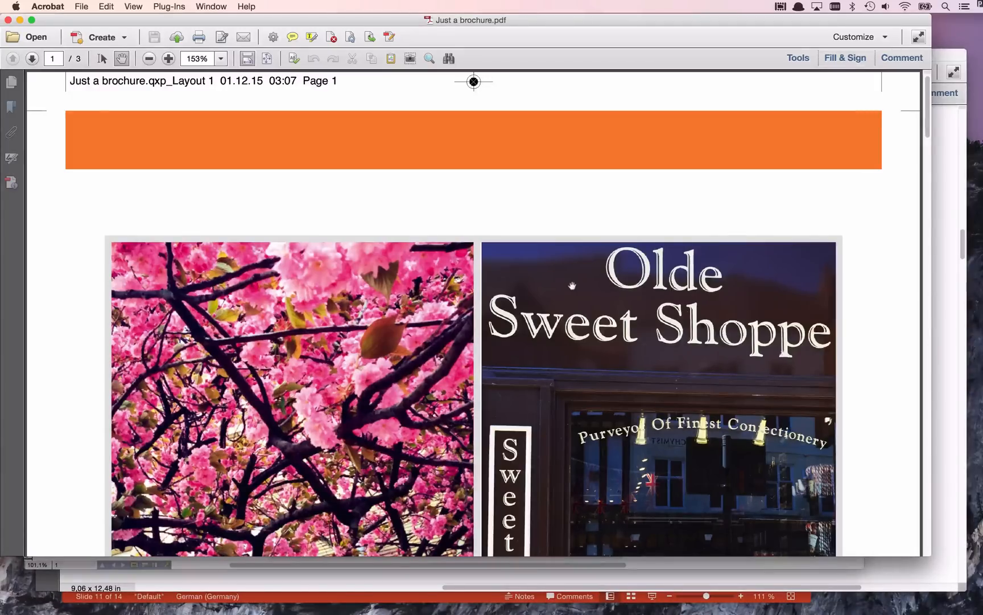
Examine the pictures, the CMS lettering and the CMYK and RGB artwork on page 1 of the exported PDF.
scroll(572, 284, "down", 5)
scroll(572, 285, "down", 4)
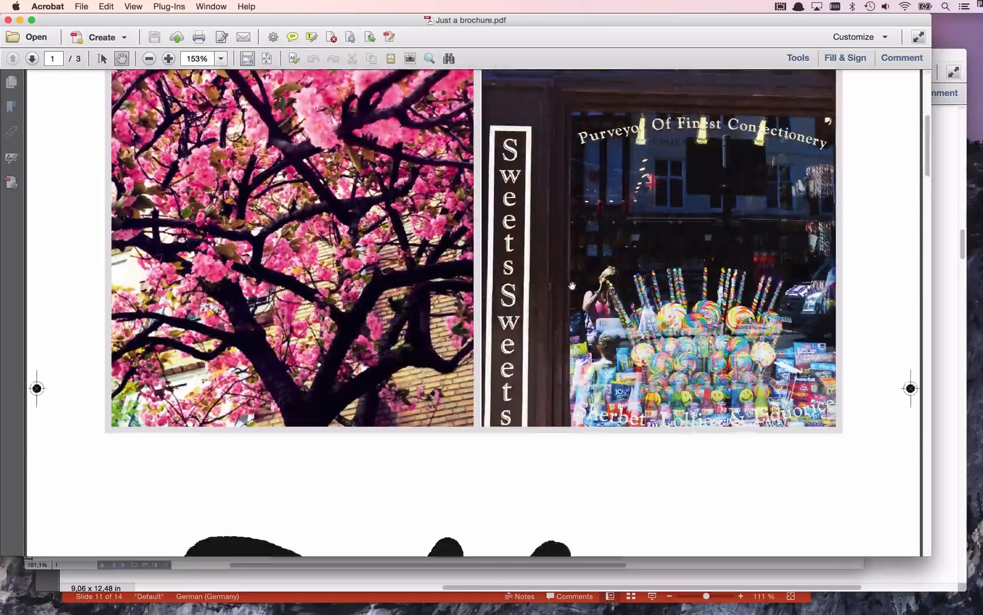
scroll(572, 285, "down", 6)
scroll(572, 285, "down", 20)
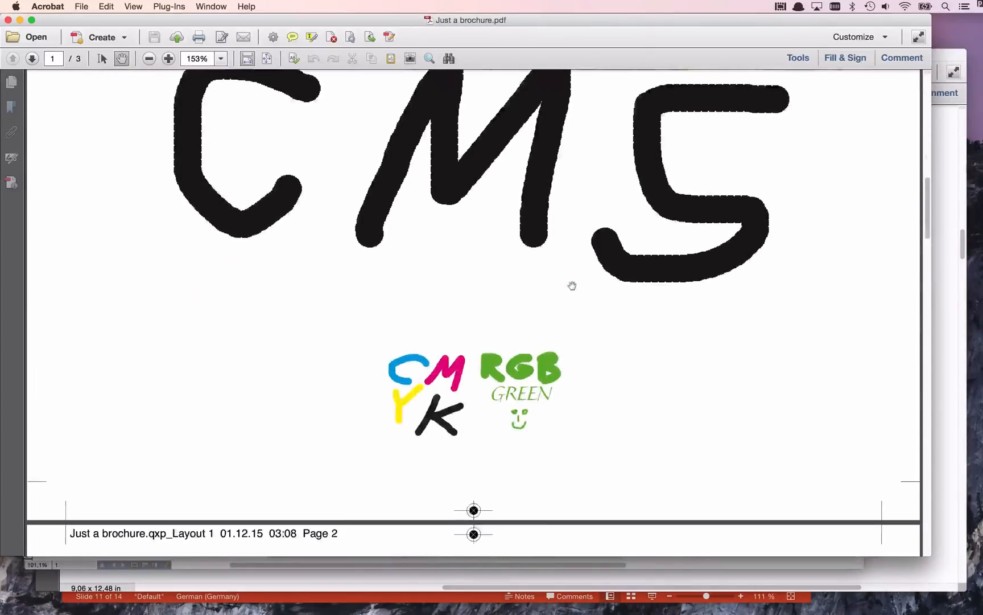
Look through pages 2 and 3 of the exported PDF and return to the pictures on page 1.
scroll(572, 285, "down", 6)
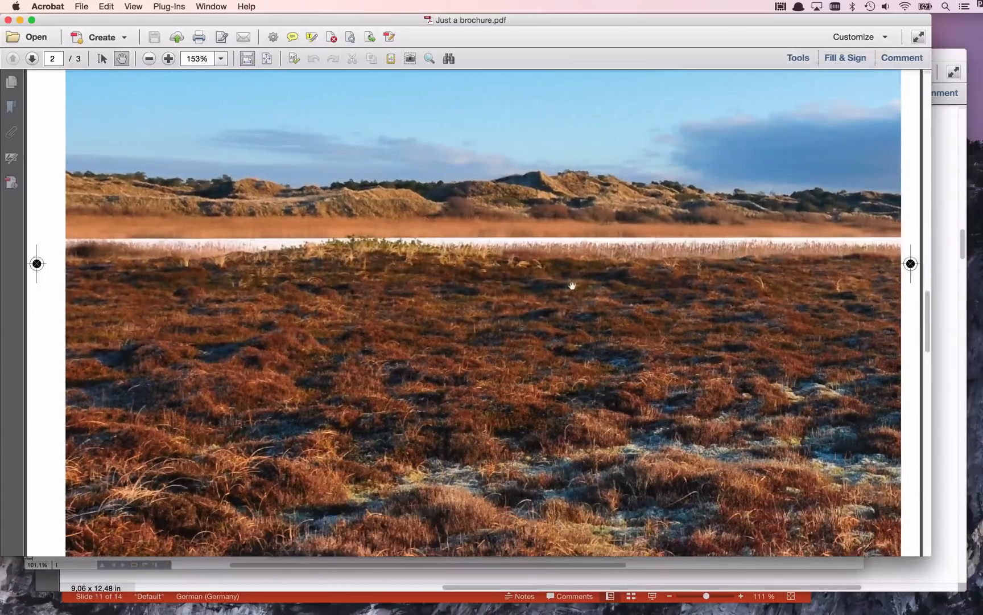
scroll(572, 286, "down", 20)
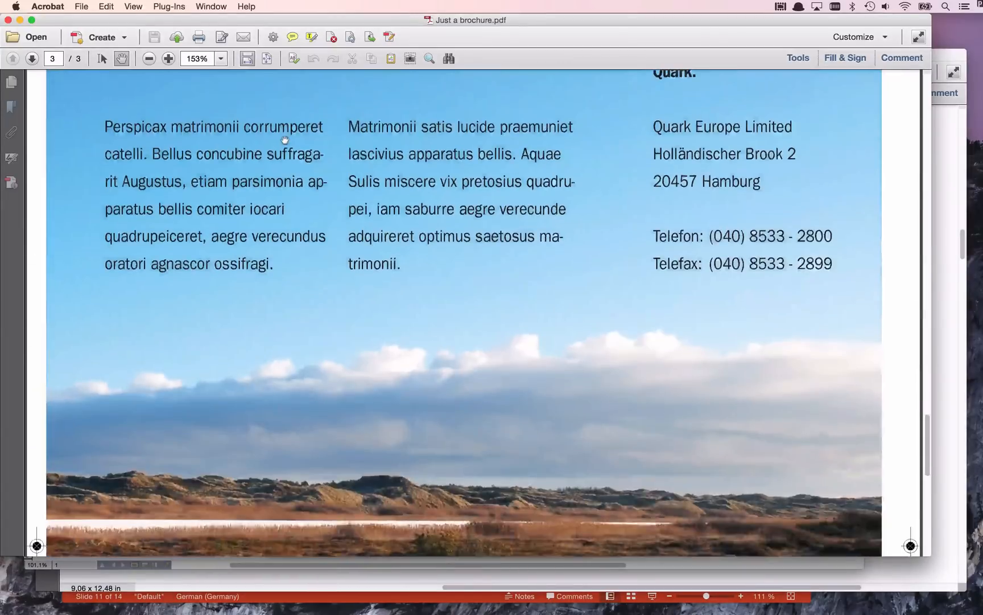
scroll(285, 140, "up", 20)
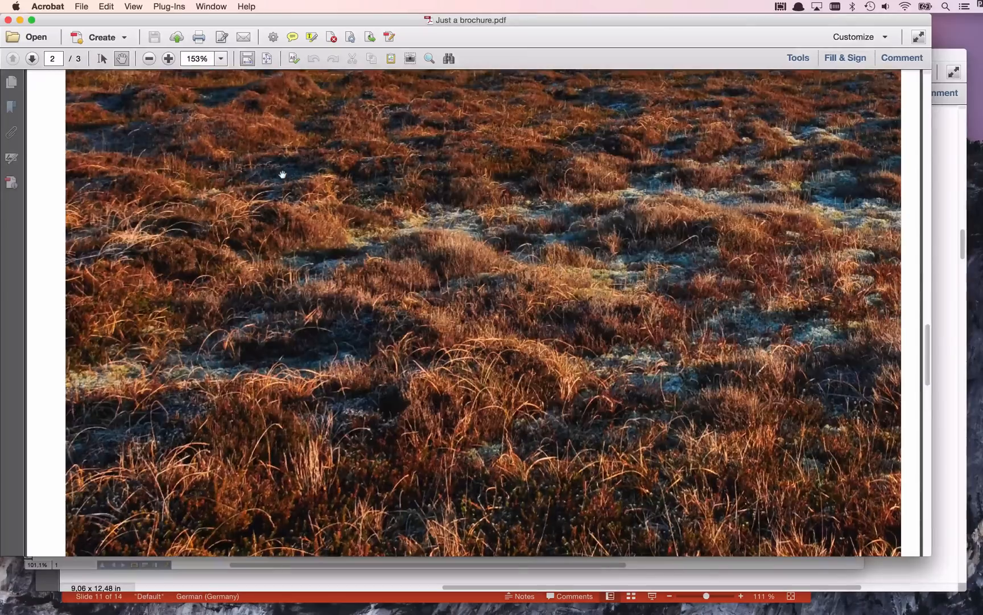
scroll(282, 174, "up", 15)
scroll(282, 171, "down", 4)
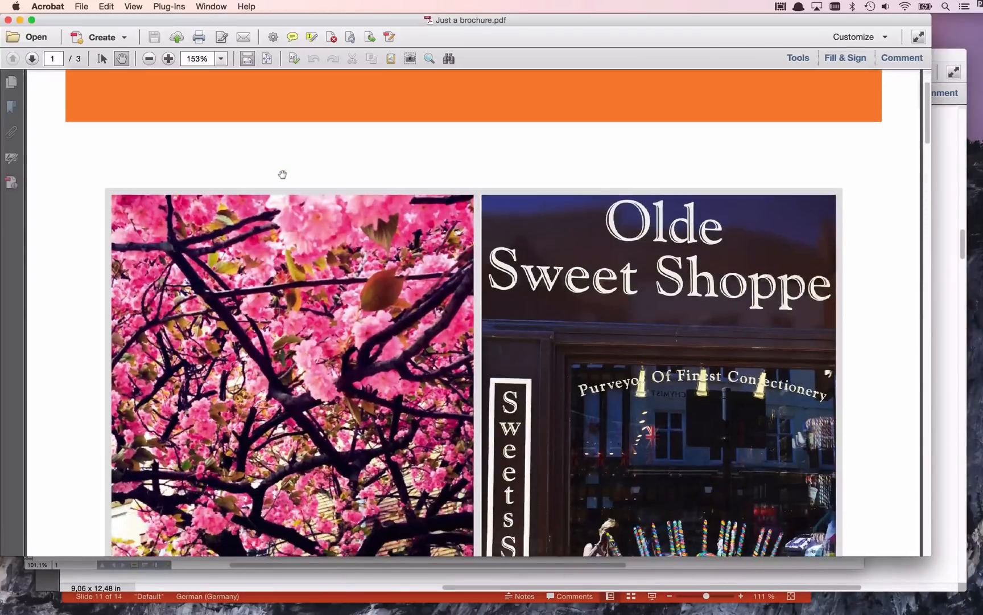
scroll(282, 167, "down", 2)
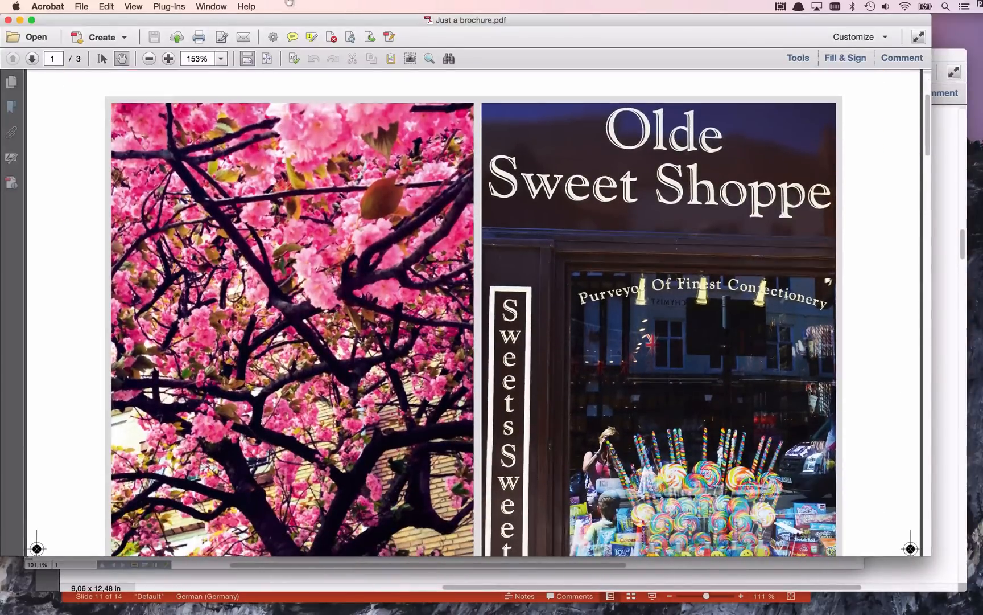
Compare the blossom picture in the exported PDF side by side with the enlarged QuarkXPress layout, closing the other PDF window.
left_click_drag(257, 23, 706, 38)
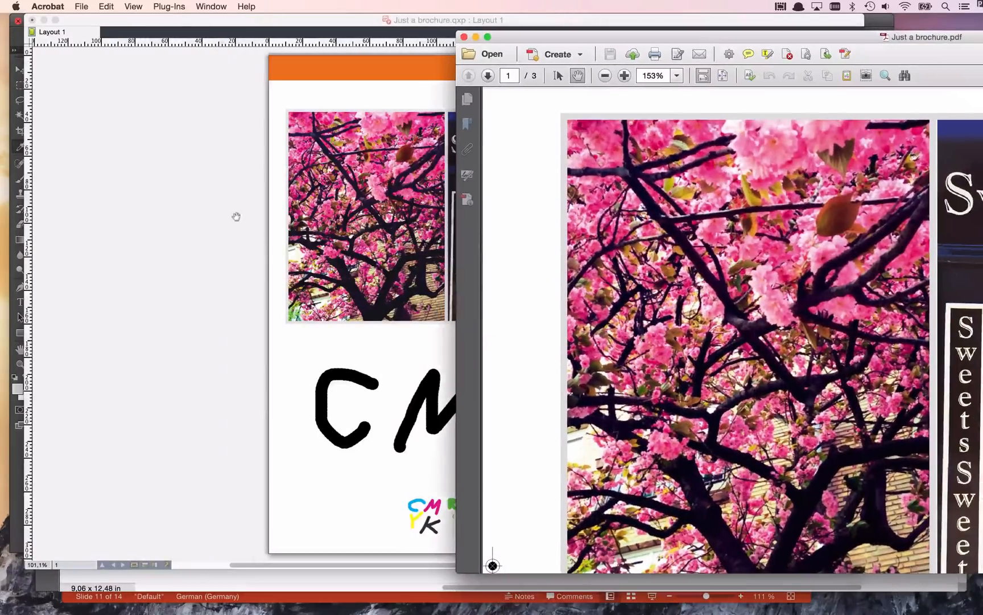
left_click(230, 224)
left_click_drag(267, 101, 459, 325)
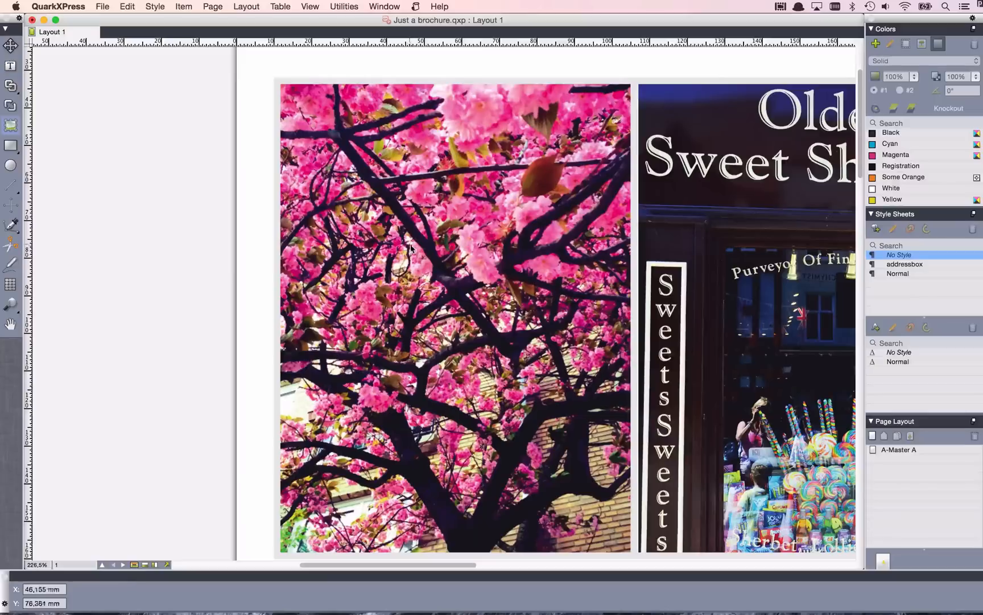
left_click_drag(477, 255, 246, 233)
key("super+Tab")
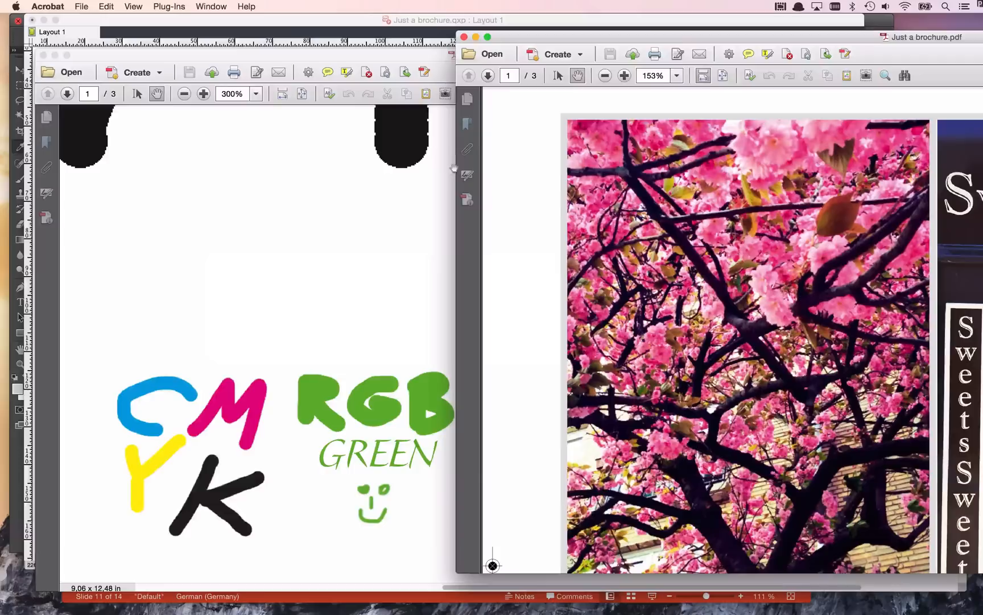
left_click(43, 56)
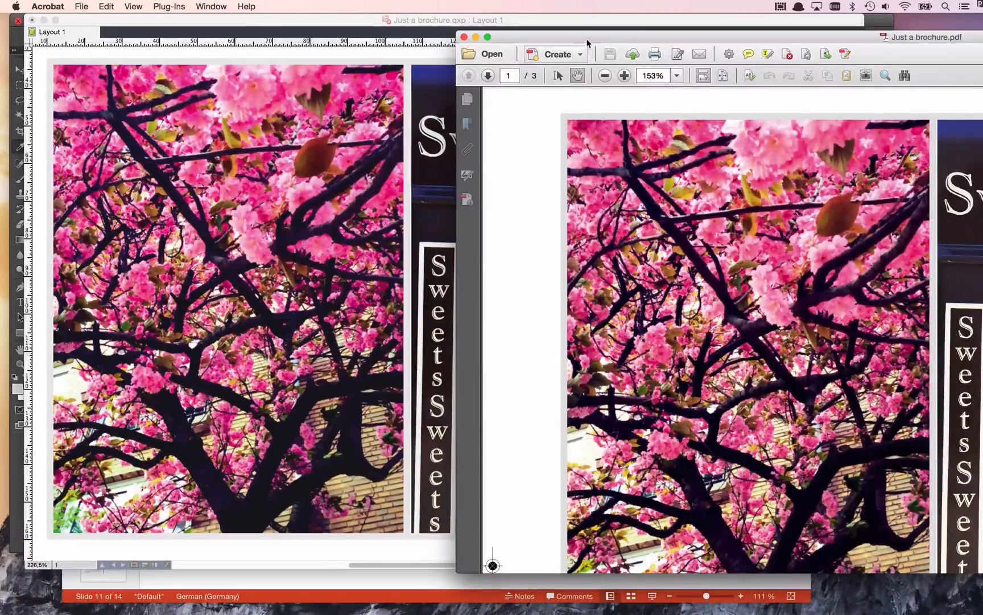
left_click_drag(588, 42, 537, 22)
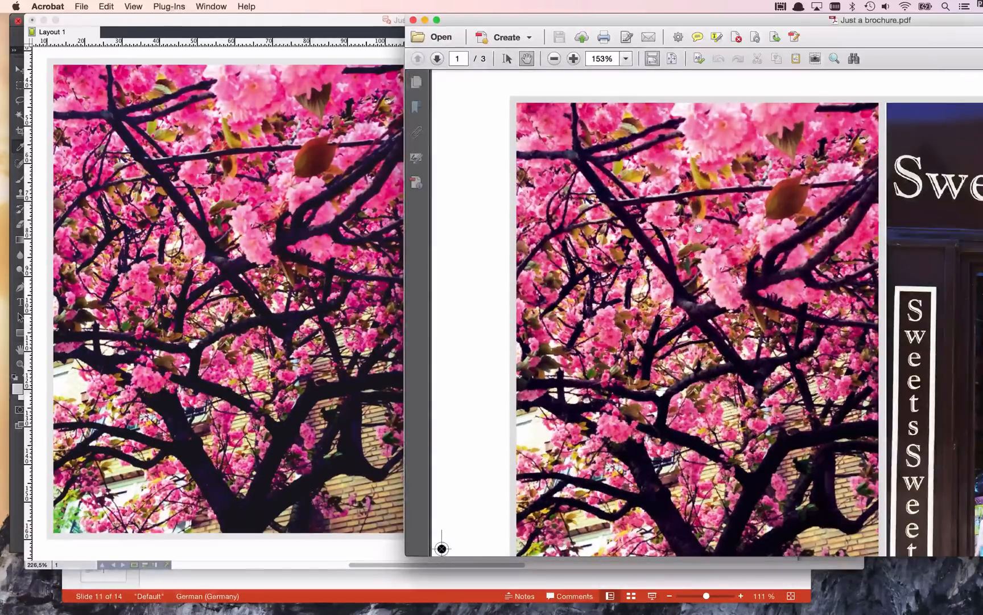
Switch to QuarkXPress, fit the page in the window, and soft-proof the brochure pages with the Grayscale 100K output.
left_click(108, 160)
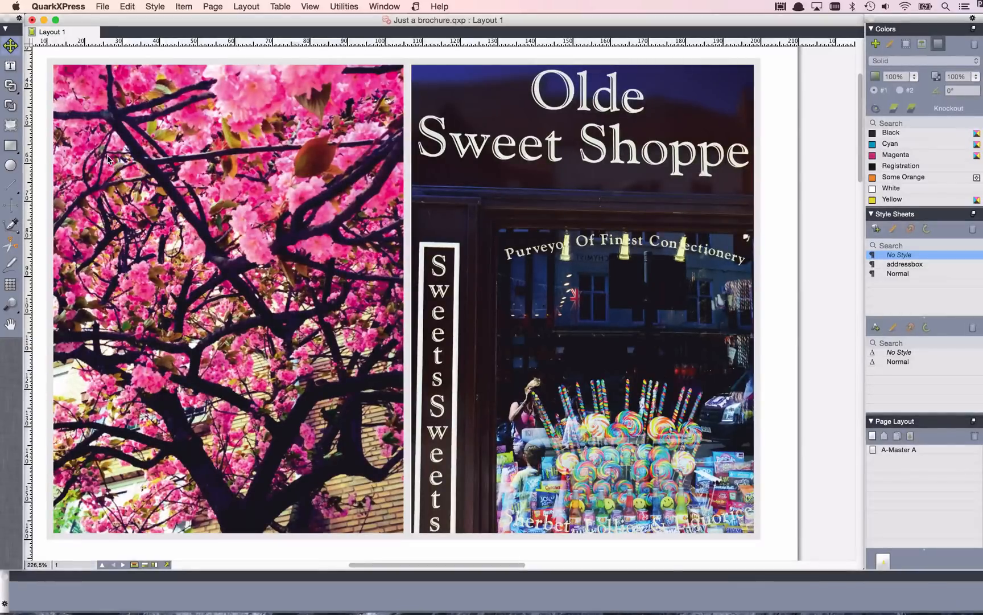
key("super+0")
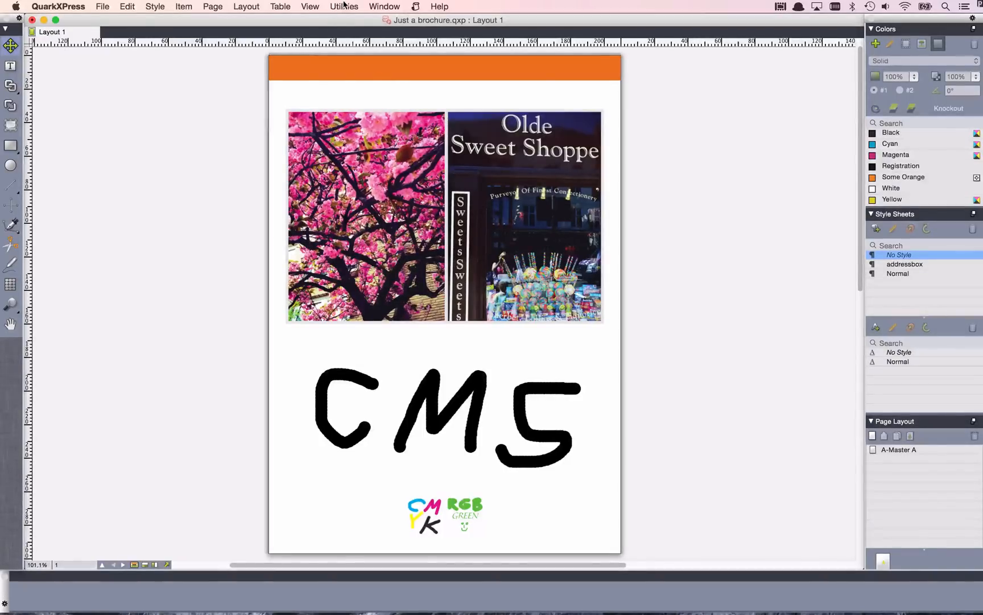
left_click(311, 7)
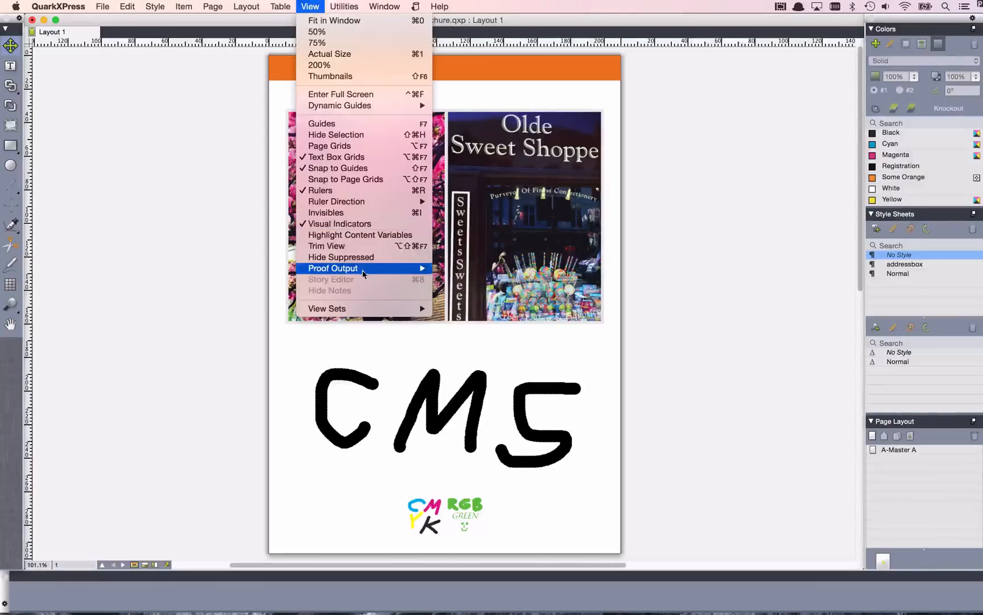
mouse_move(363, 271)
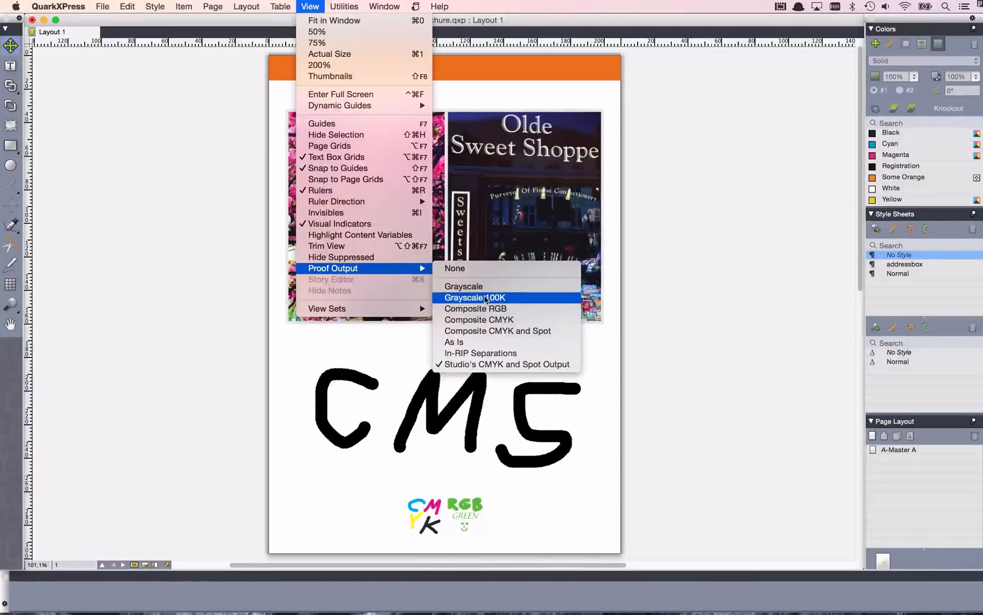
left_click(530, 302)
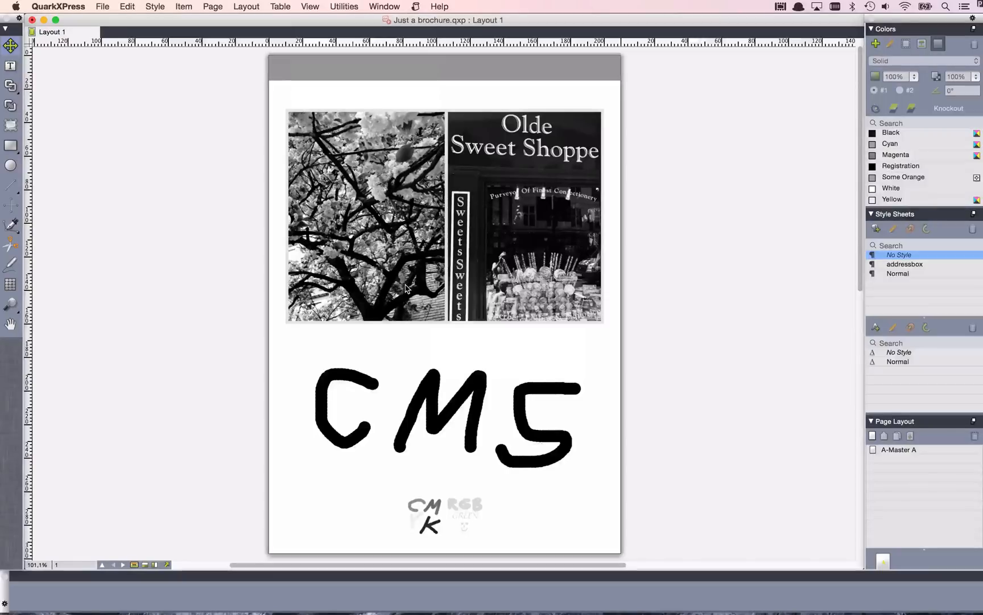
scroll(406, 288, "down", 3)
scroll(407, 289, "down", 10)
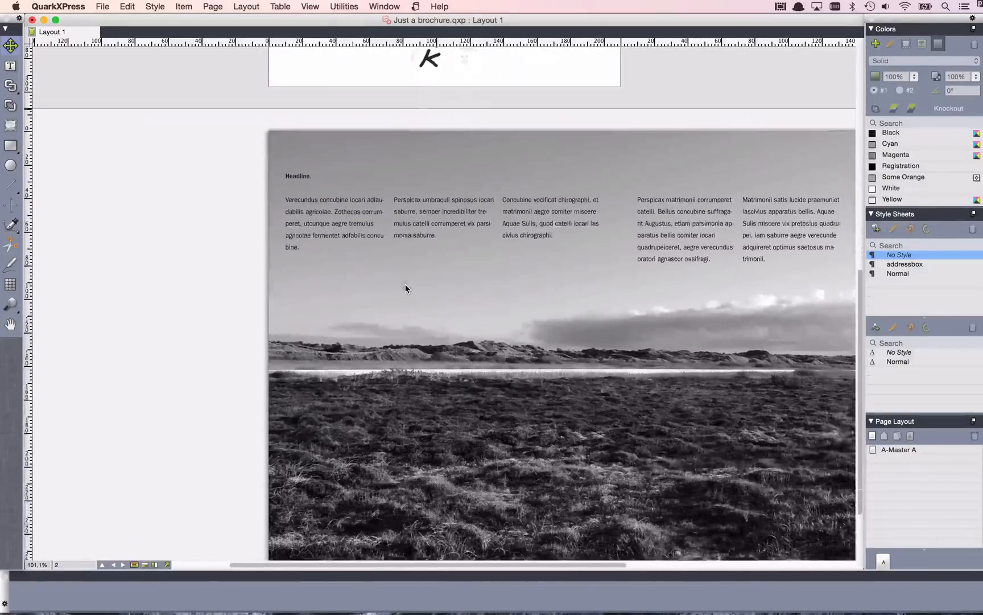
scroll(406, 288, "up", 15)
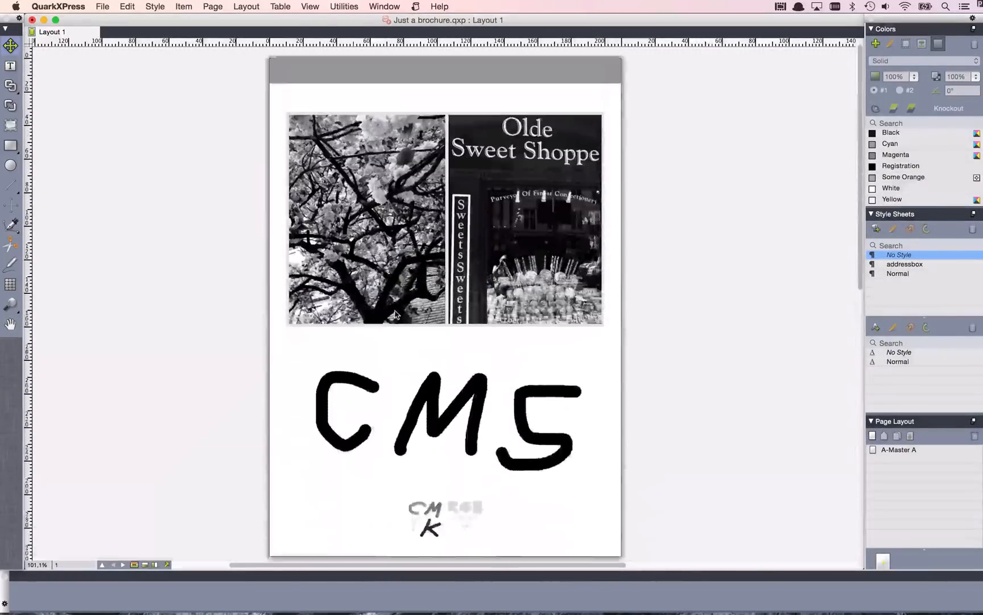
Inspect the model and profile options in a duplicate of the Grayscale 100K output setup, and discard the duplicate.
left_click(129, 5)
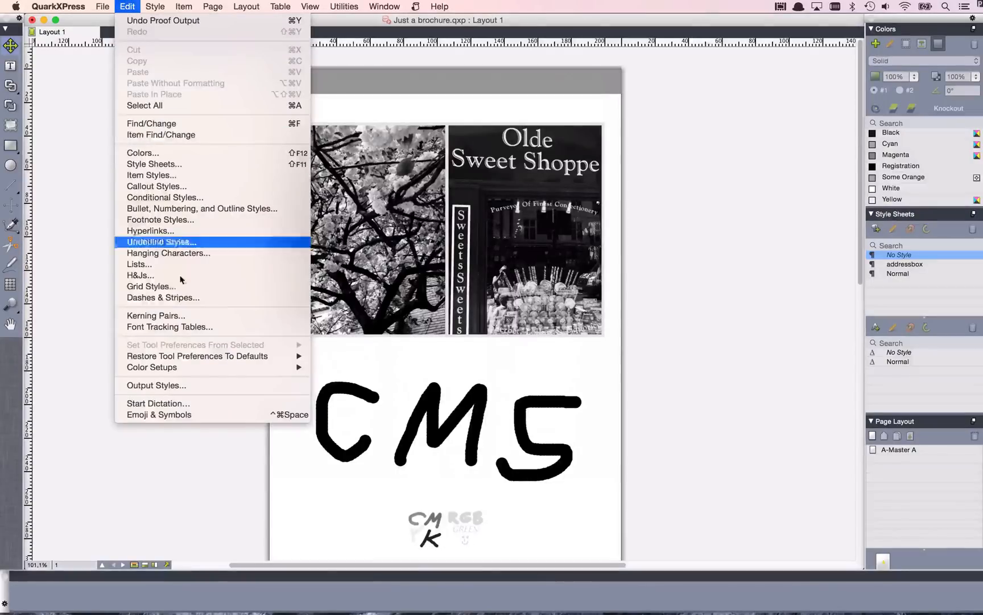
mouse_move(192, 372)
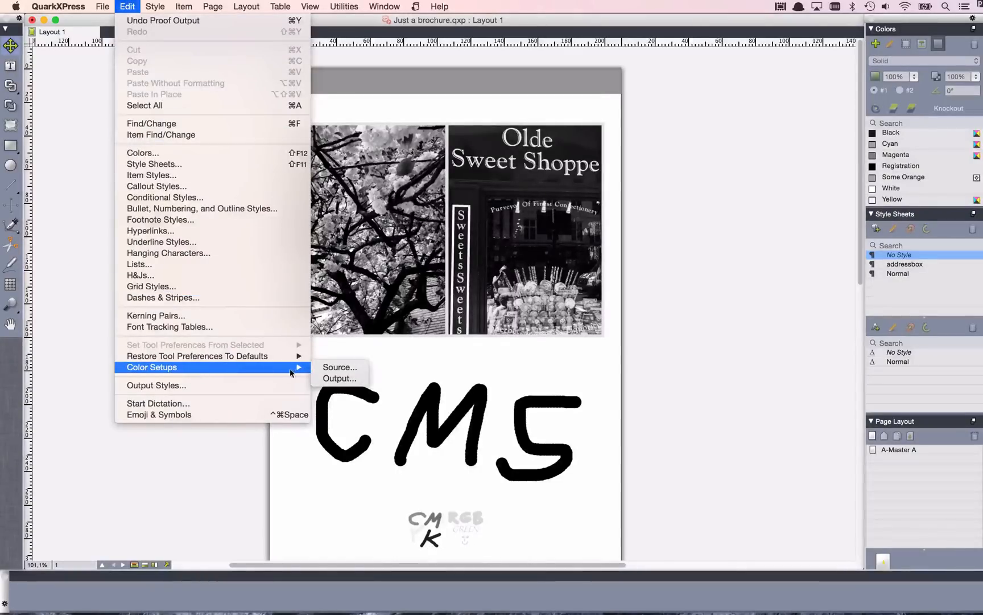
left_click(330, 379)
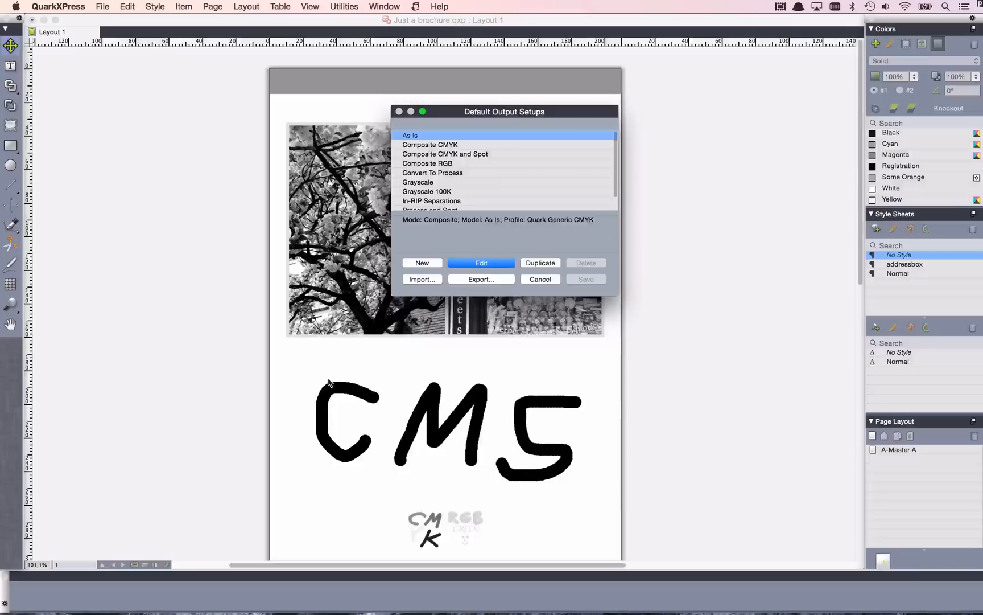
left_click(447, 192)
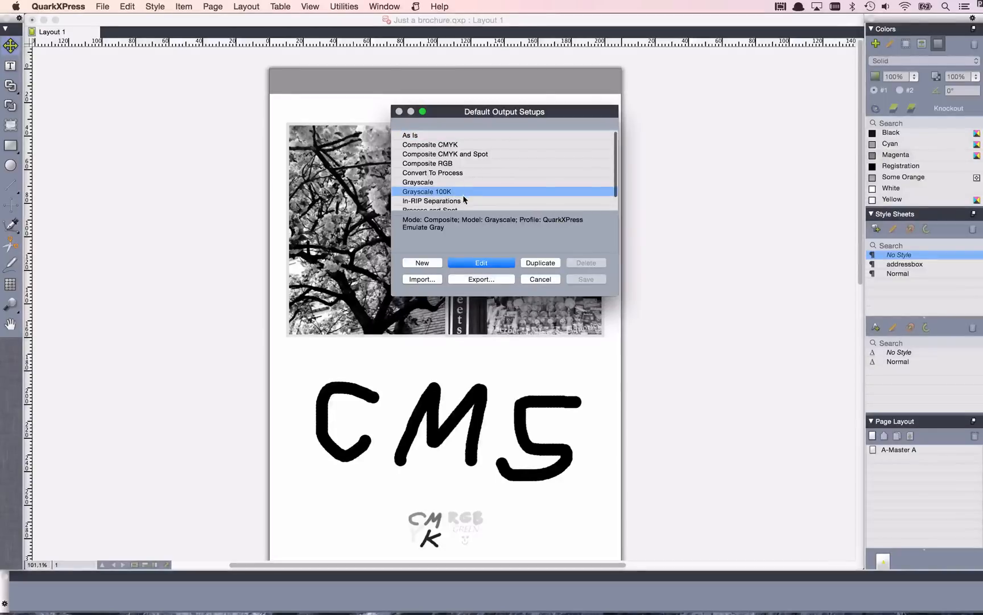
left_click(535, 262)
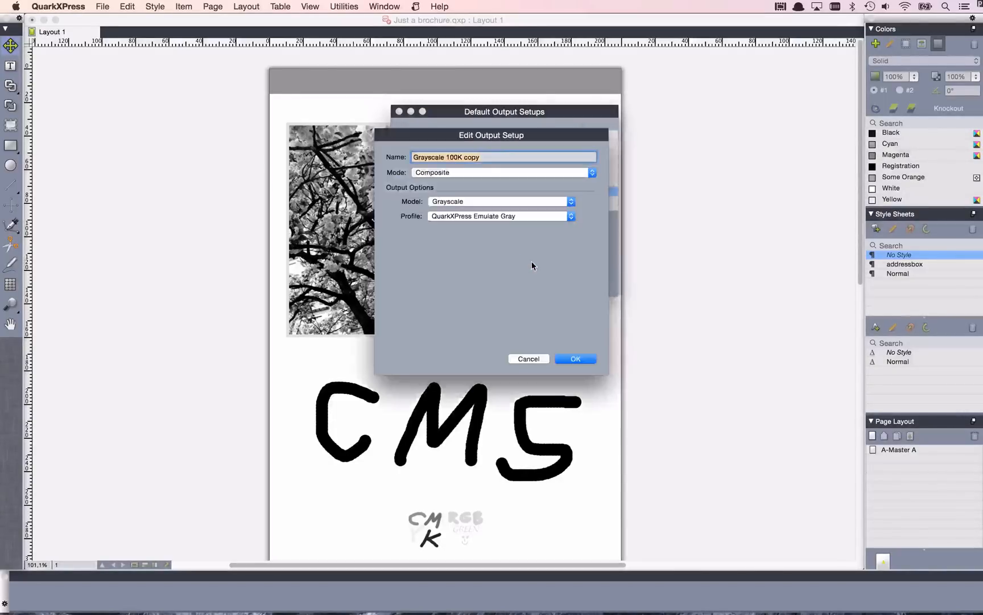
left_click(470, 200)
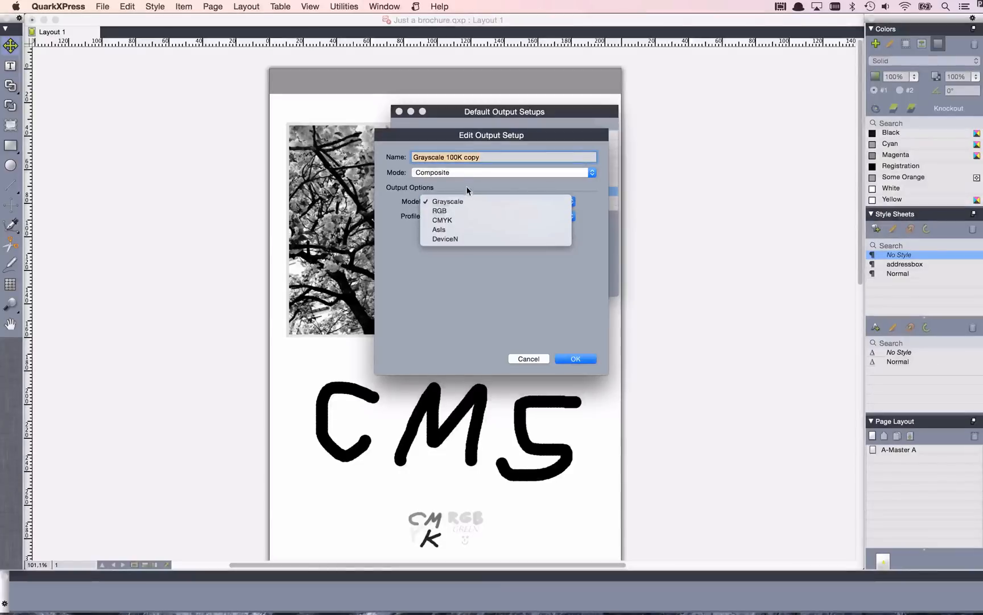
left_click(469, 192)
left_click(468, 214)
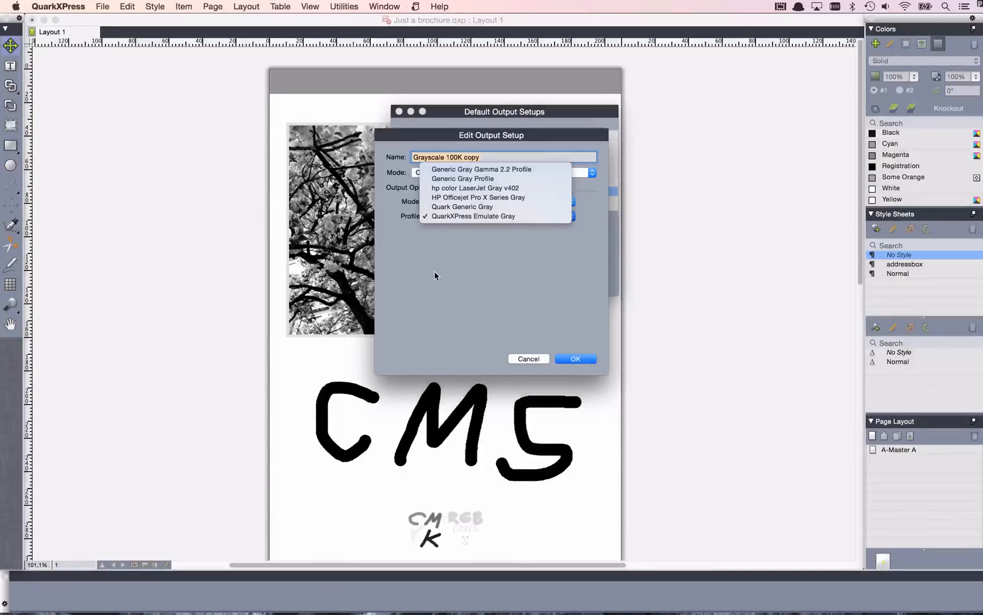
left_click(528, 358)
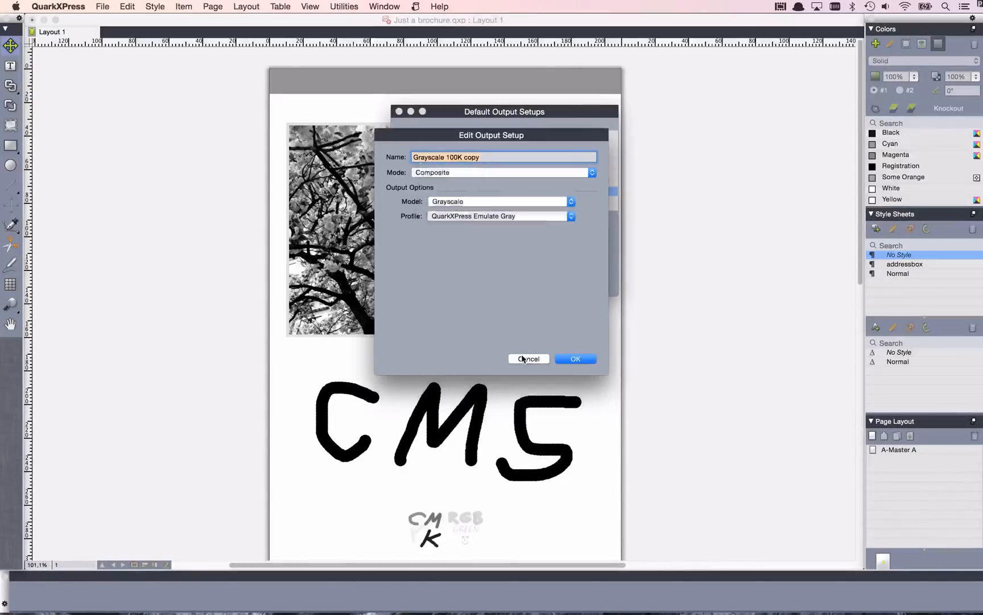
left_click(528, 358)
left_click(536, 280)
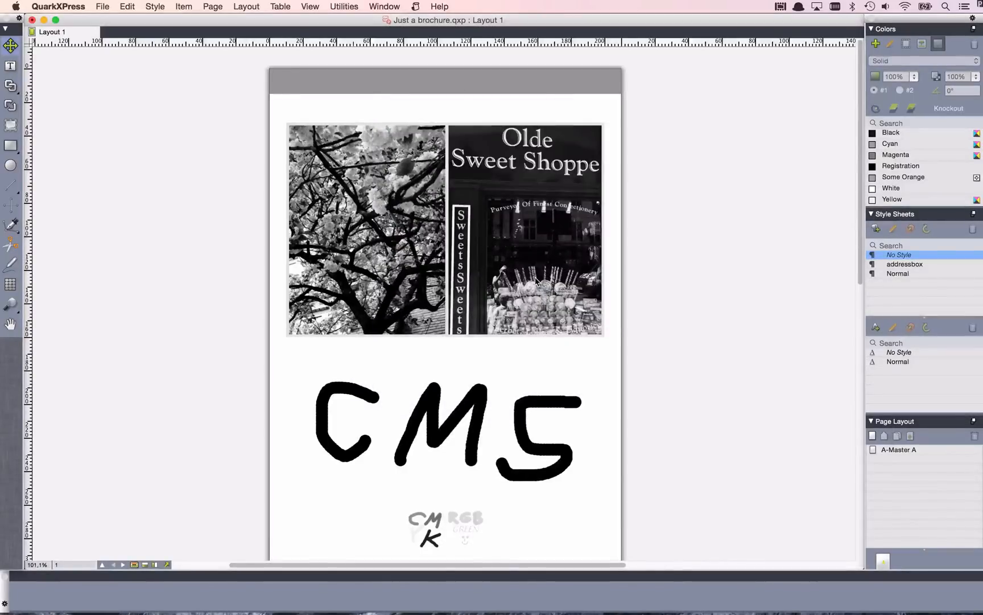